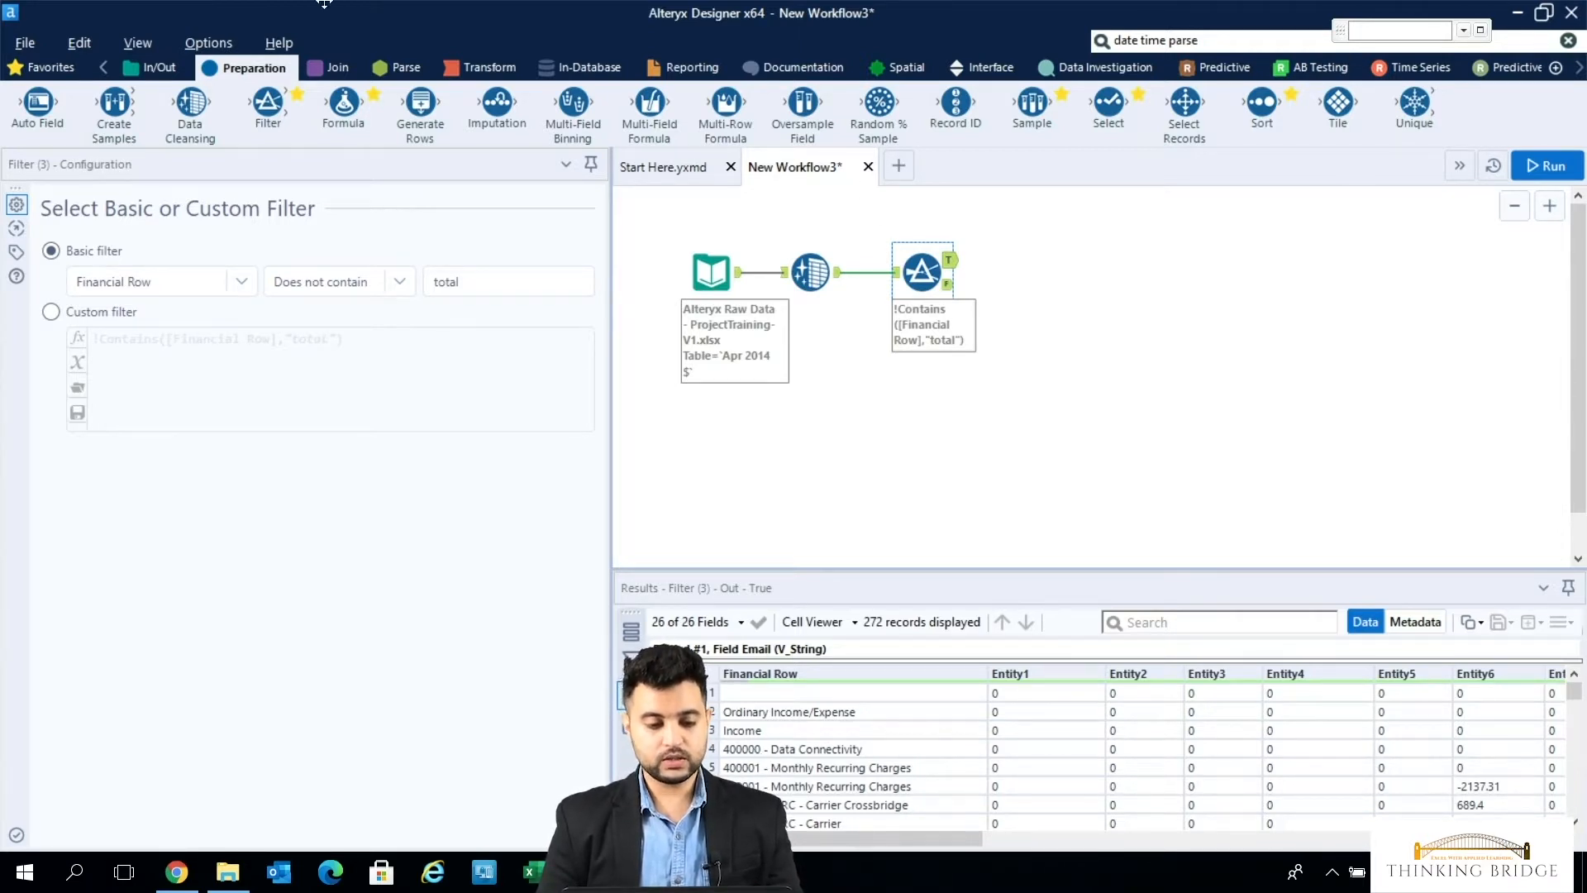
- Add a Text To Columns tool connected to the Filter's True output and open its configuration
{"action": "left_click", "coordinate": [399, 66]}
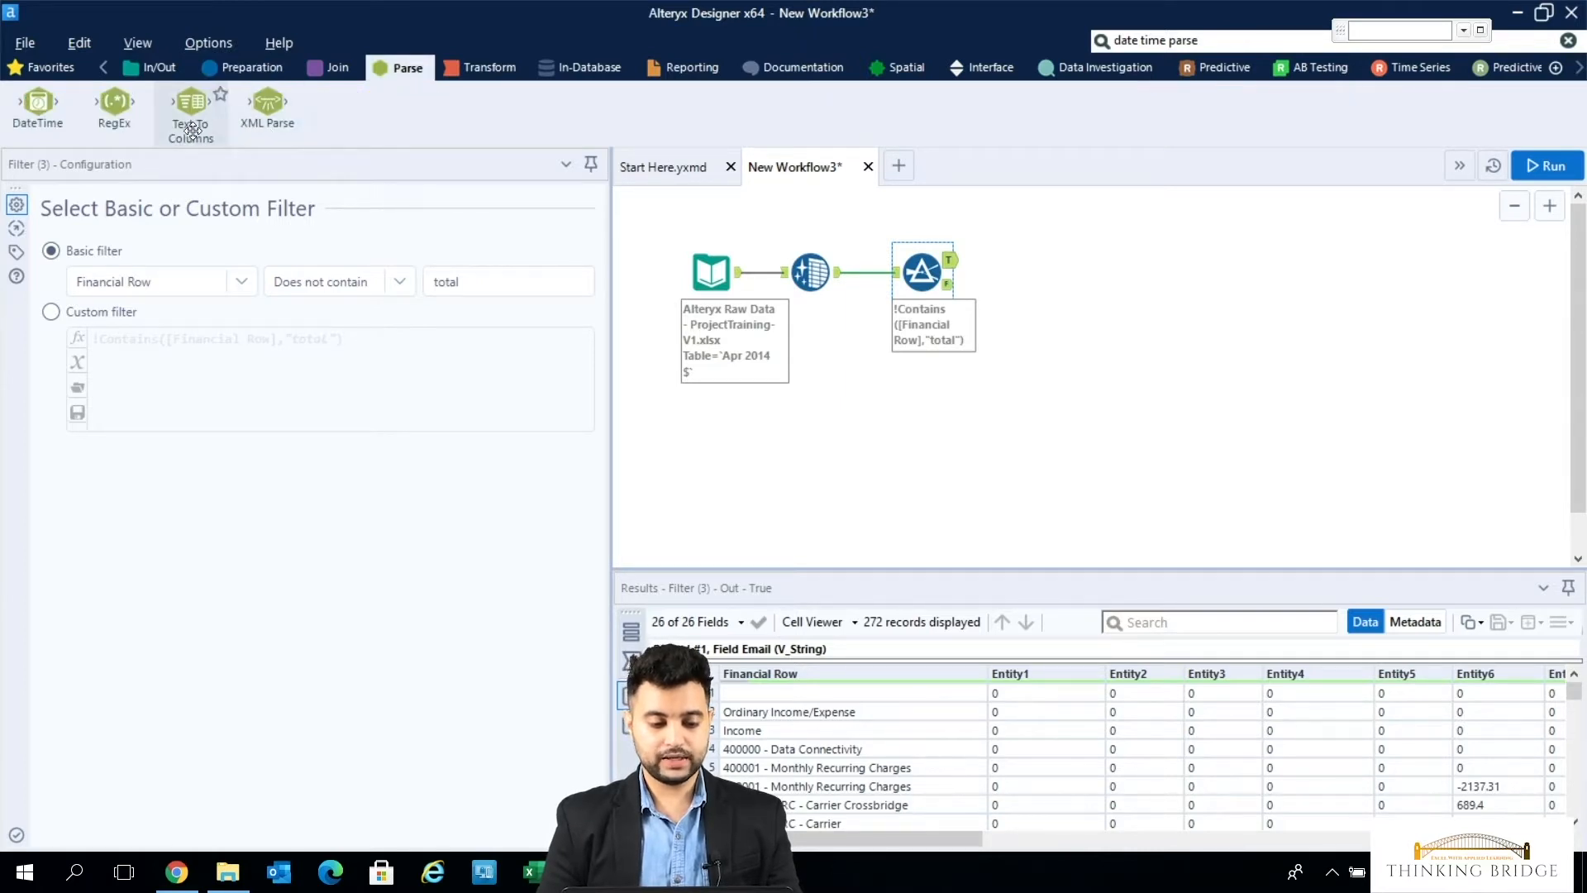
{"action": "left_click_drag", "start_coordinate": [193, 129], "coordinate": [1038, 260]}
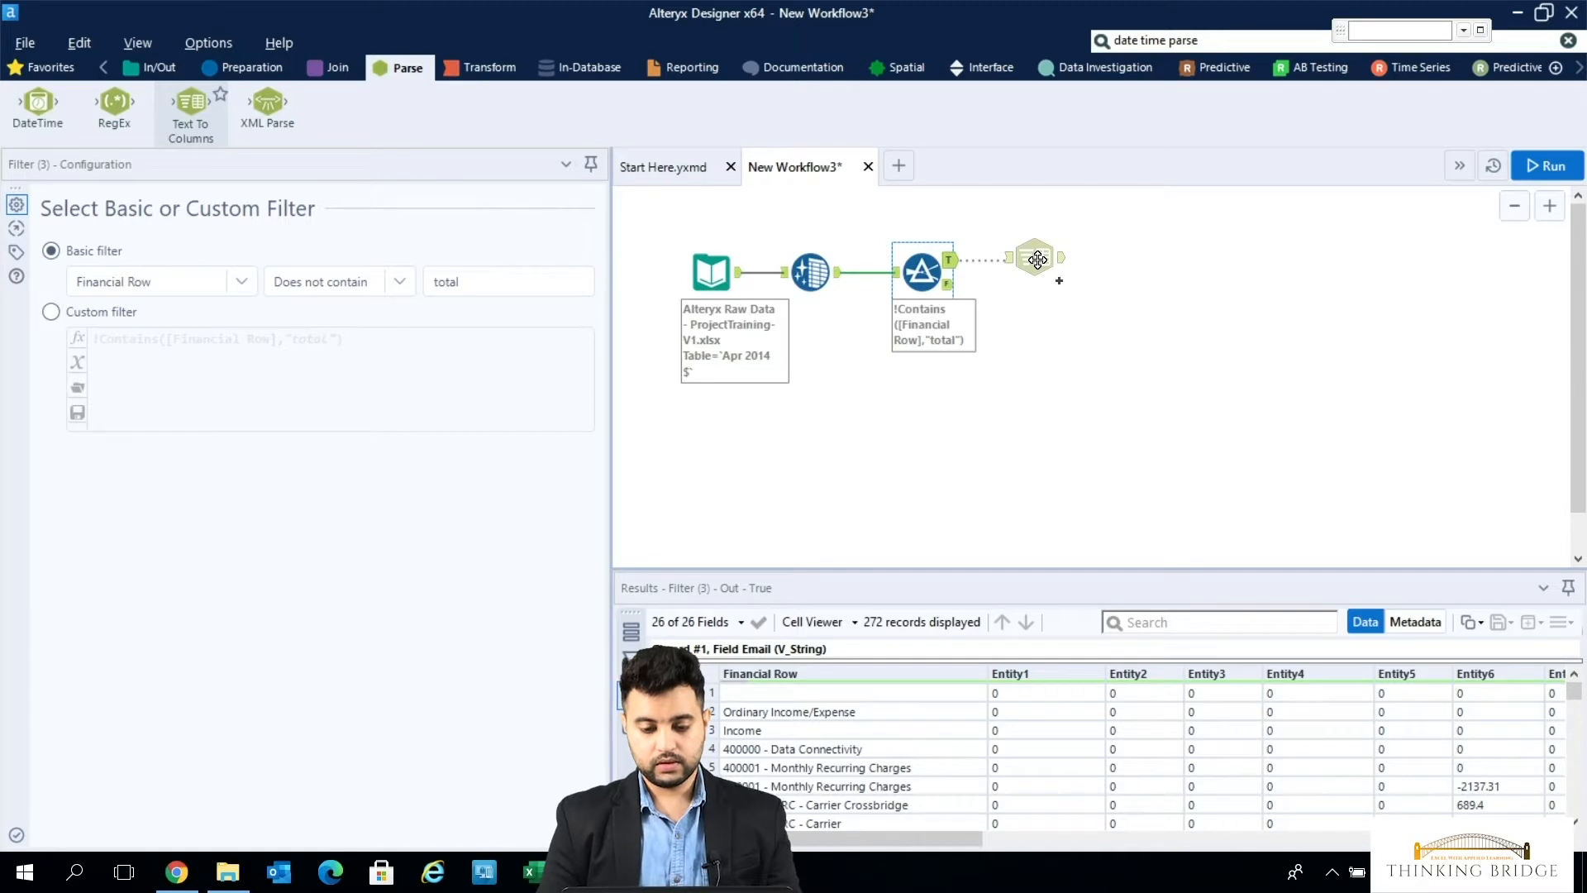
{"action": "left_click_drag", "start_coordinate": [1037, 260], "coordinate": [1038, 260]}
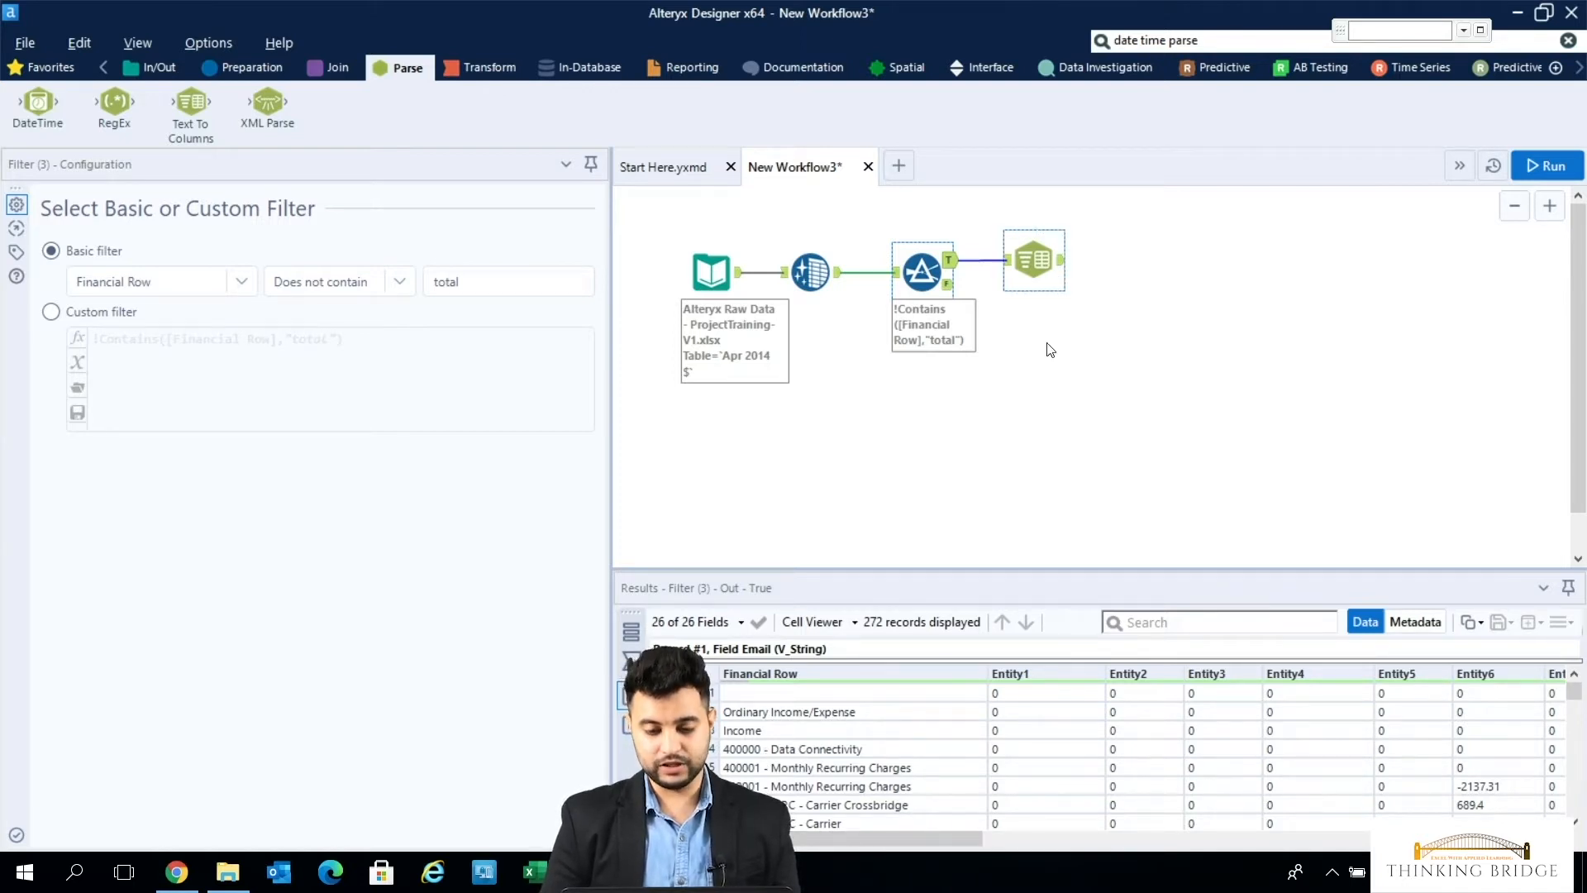
{"action": "left_click", "coordinate": [1033, 261]}
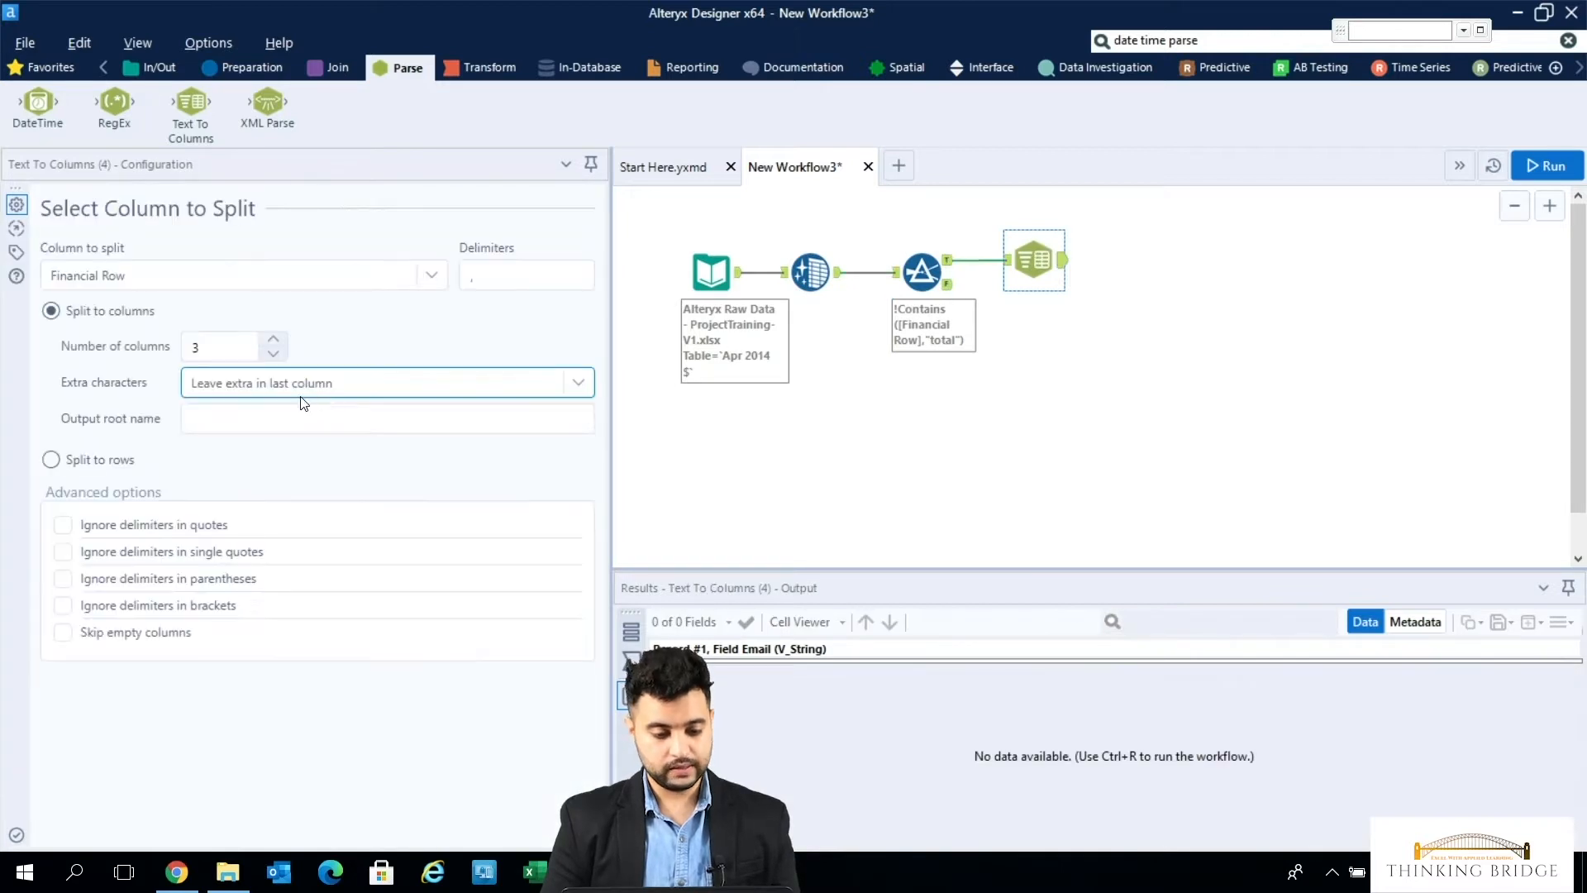
- Set the delimiter for splitting Financial Row to a hyphen (-) and the number of columns to 2
{"action": "left_click", "coordinate": [549, 277]}
{"action": "key", "text": "BackSpace"}
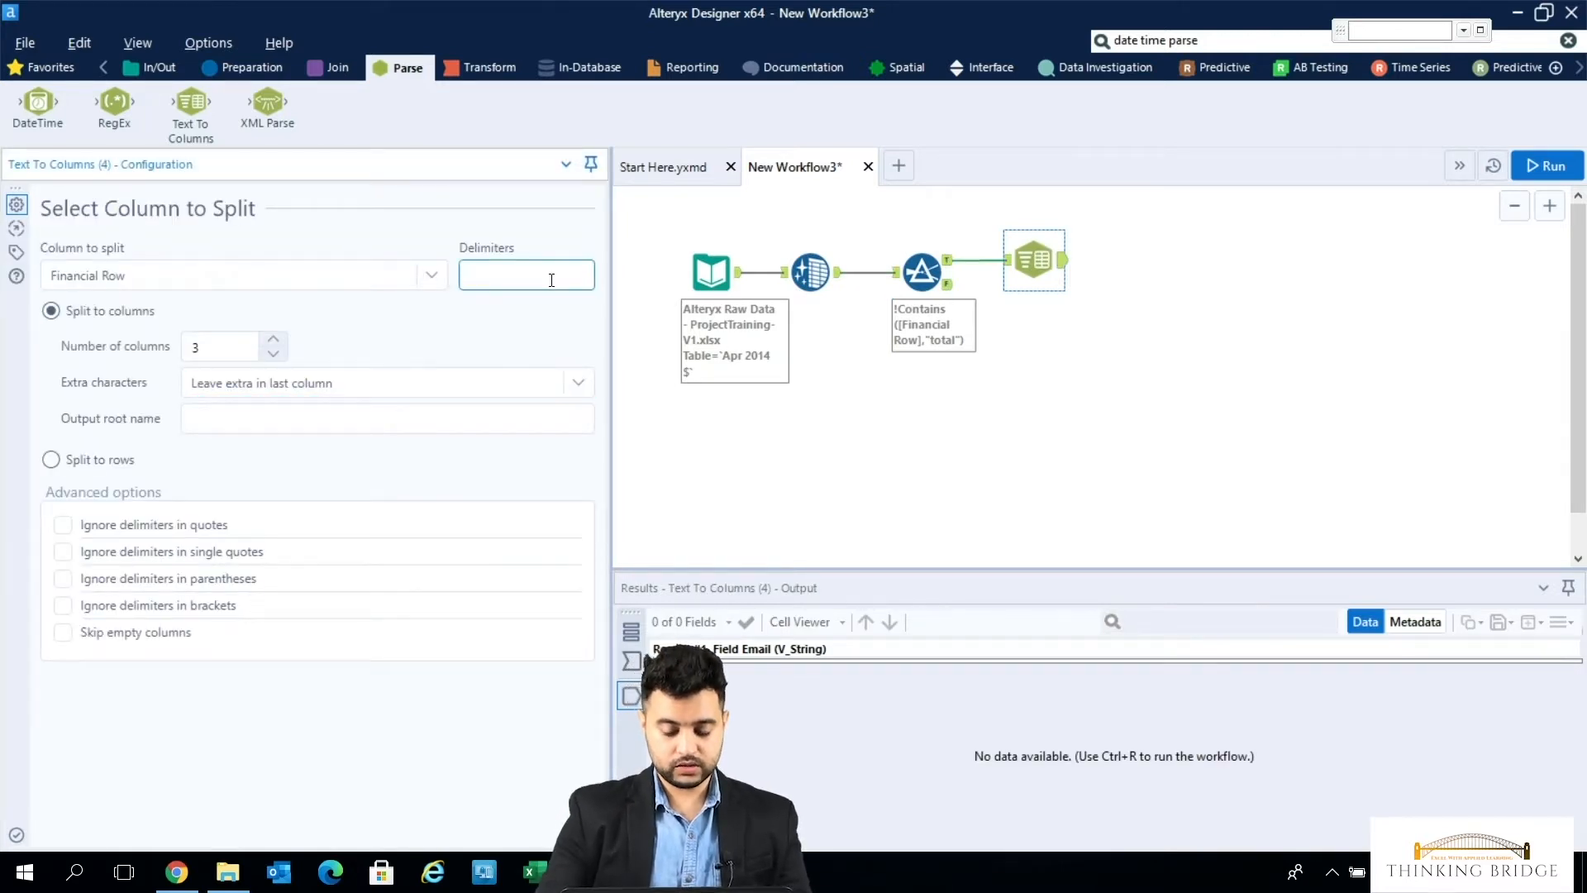
{"action": "type", "text": "-"}
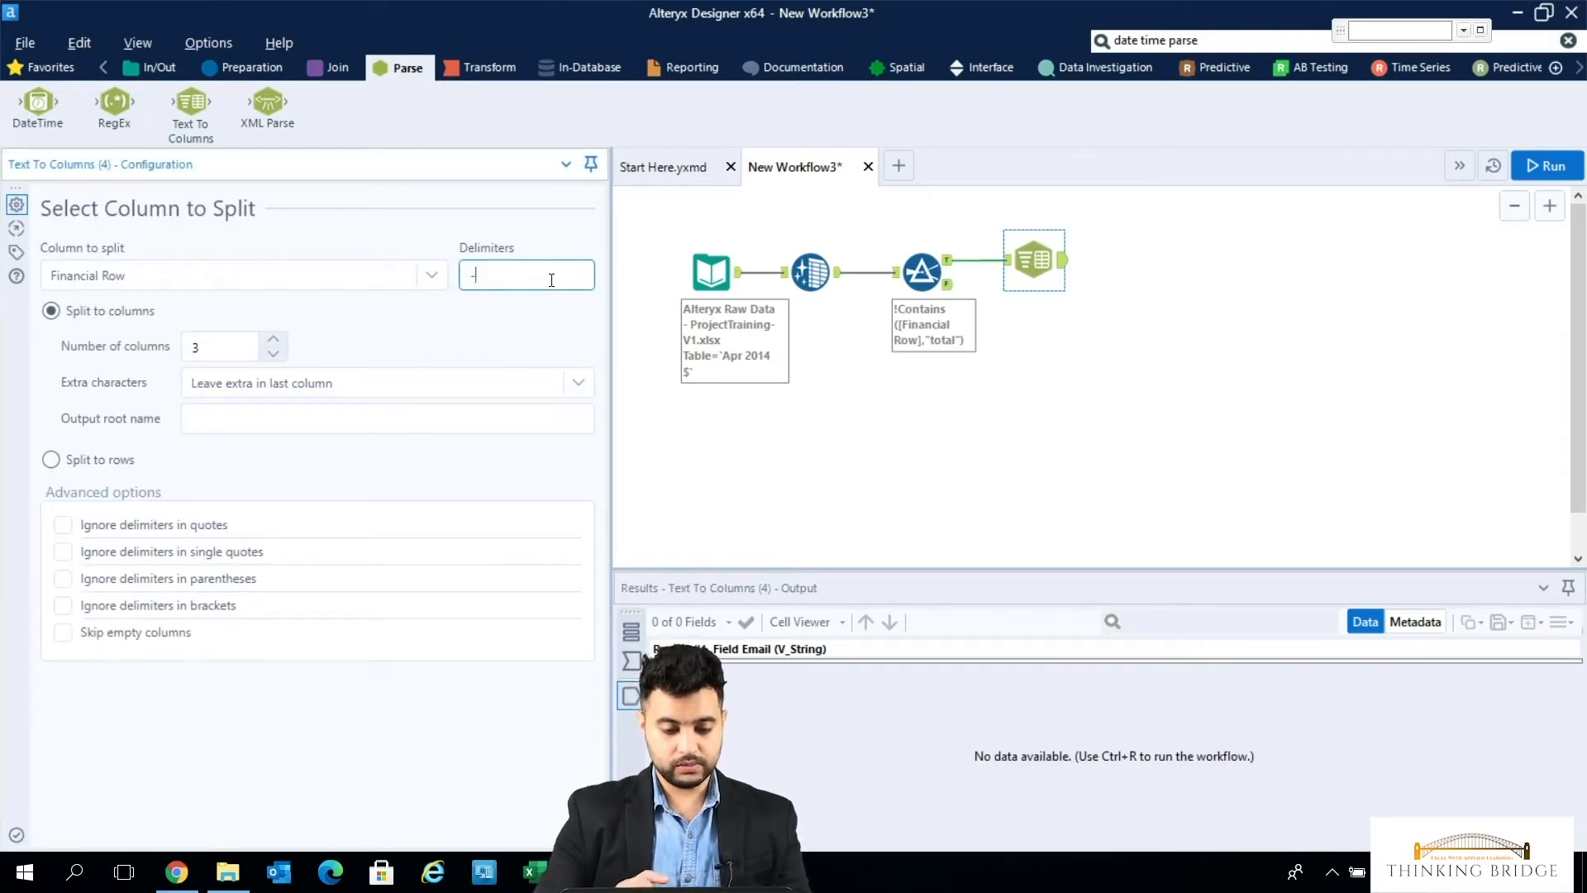
{"action": "left_click", "coordinate": [207, 352]}
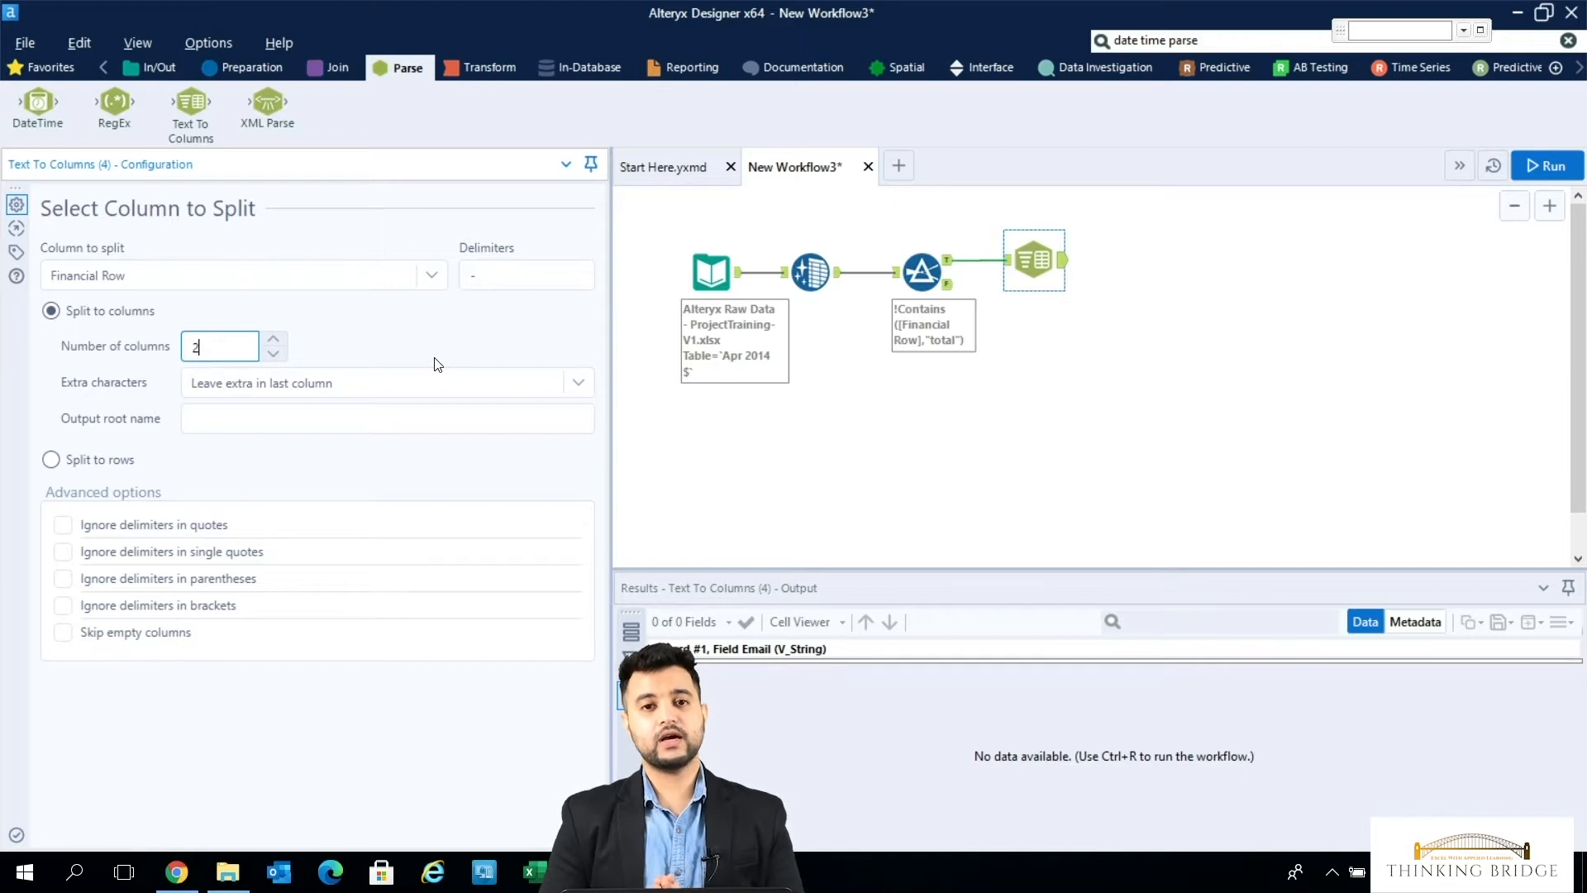
- Choose to leave extra characters in the last column and set the output root name to "Code and Name"
{"action": "left_click", "coordinate": [576, 381]}
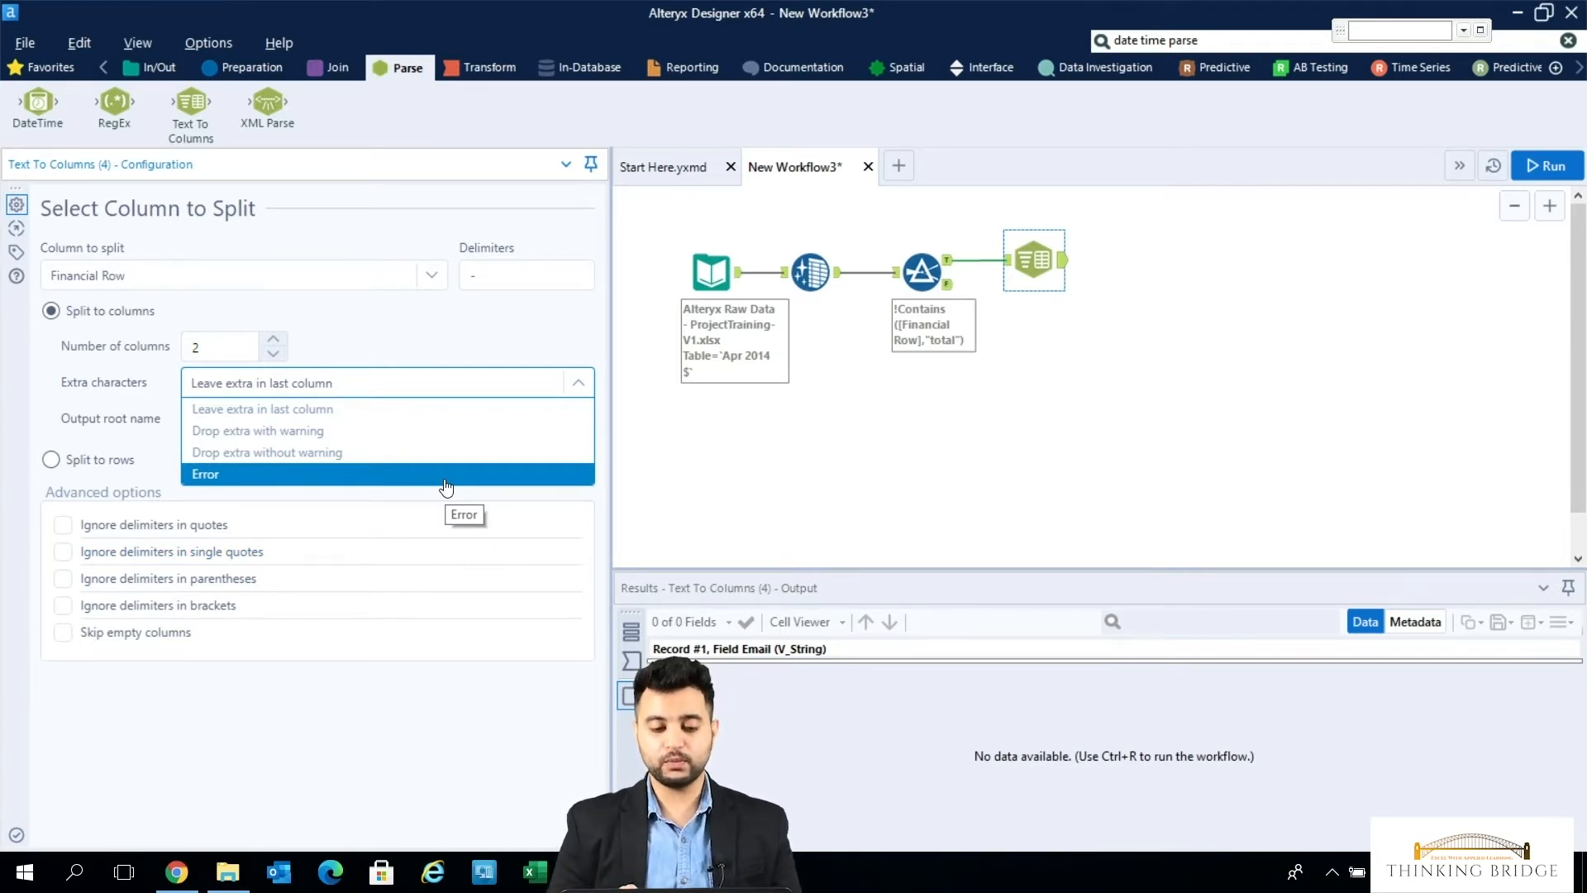
{"action": "left_click", "coordinate": [380, 410]}
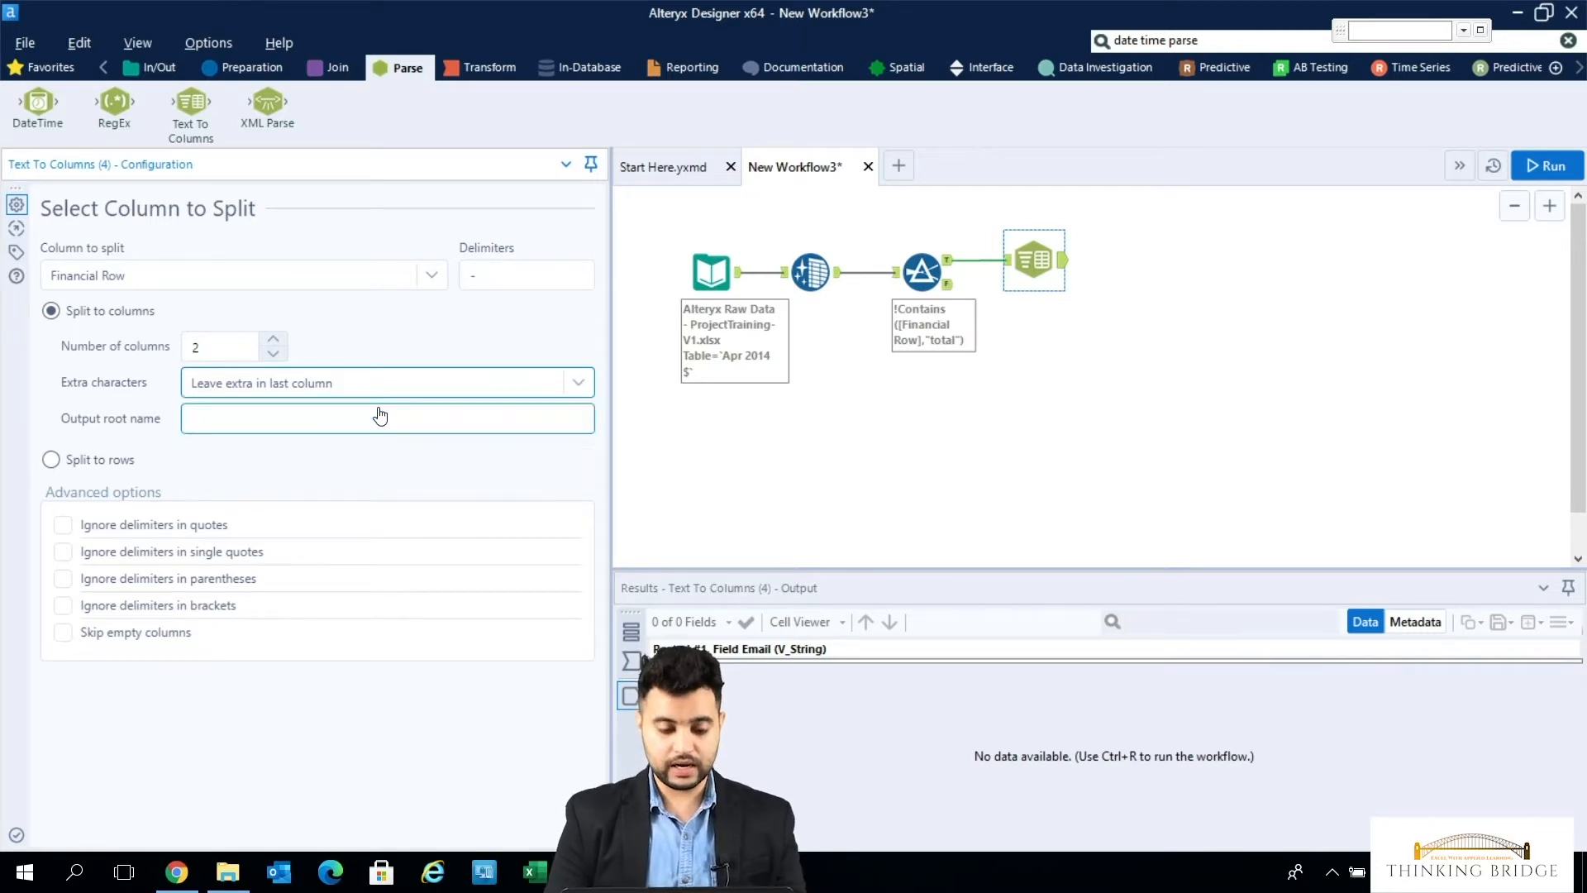
{"action": "left_click", "coordinate": [289, 424]}
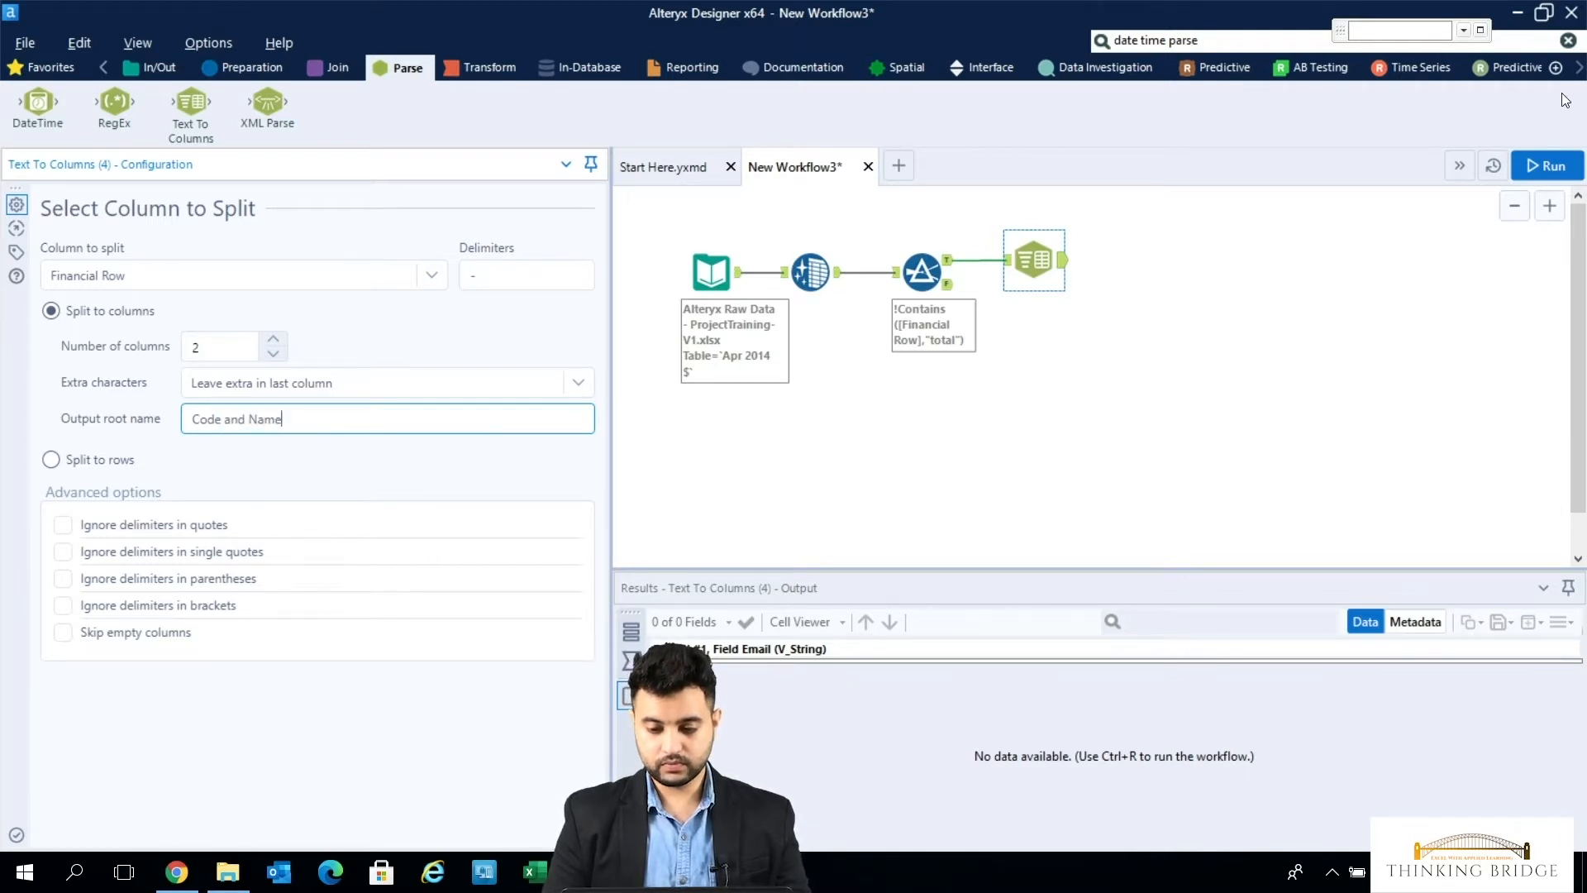
- Run the workflow and bring the two split columns of the Text To Columns output into view
{"action": "left_click", "coordinate": [1544, 165]}
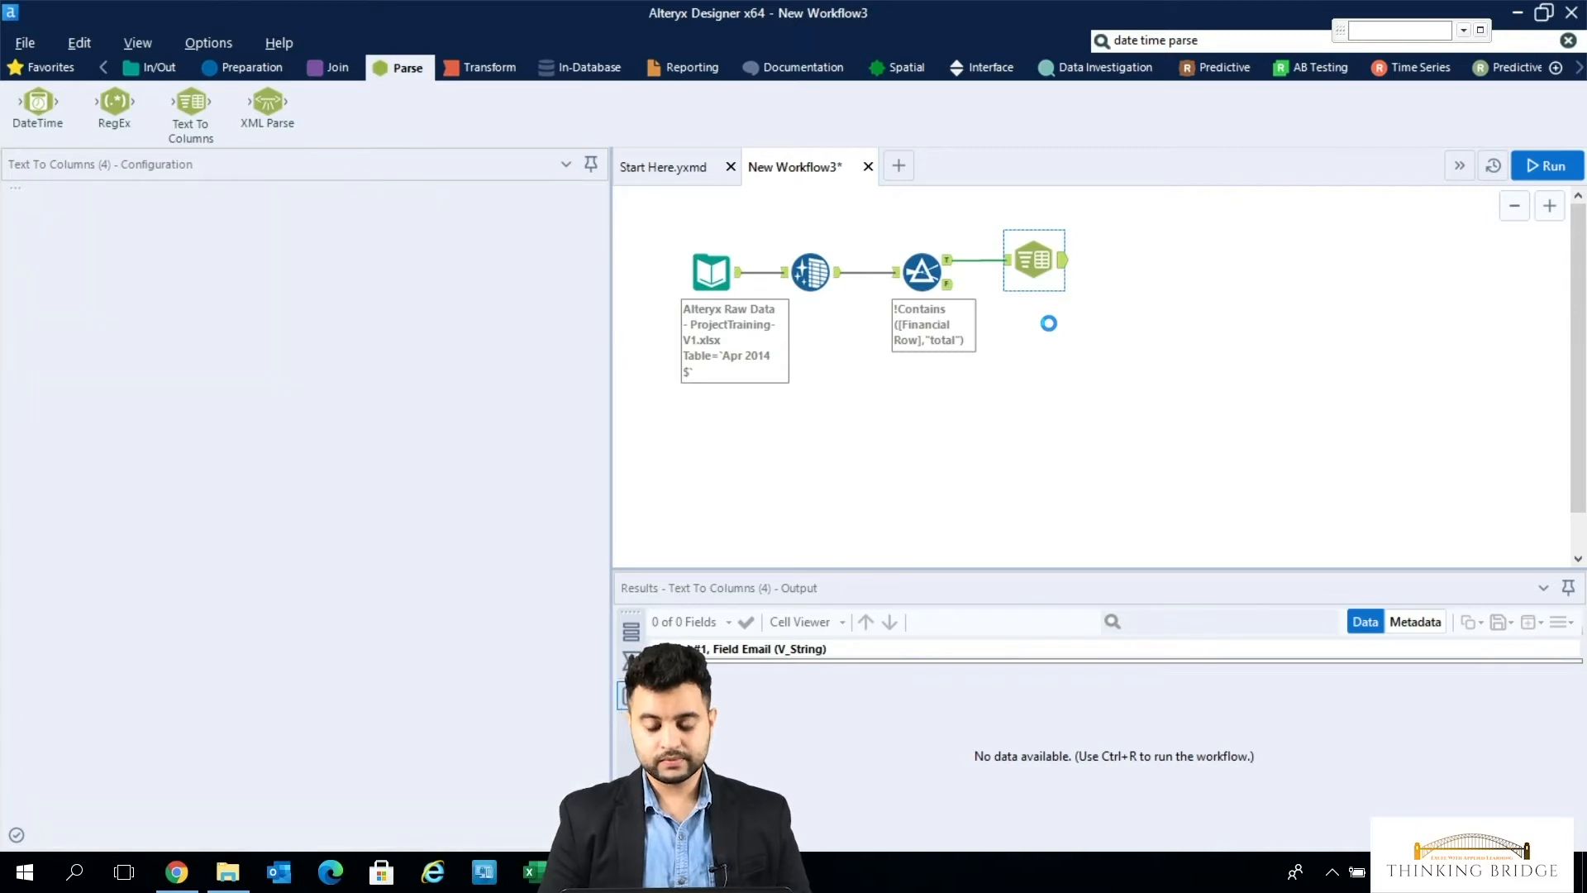
{"action": "left_click", "coordinate": [1062, 266]}
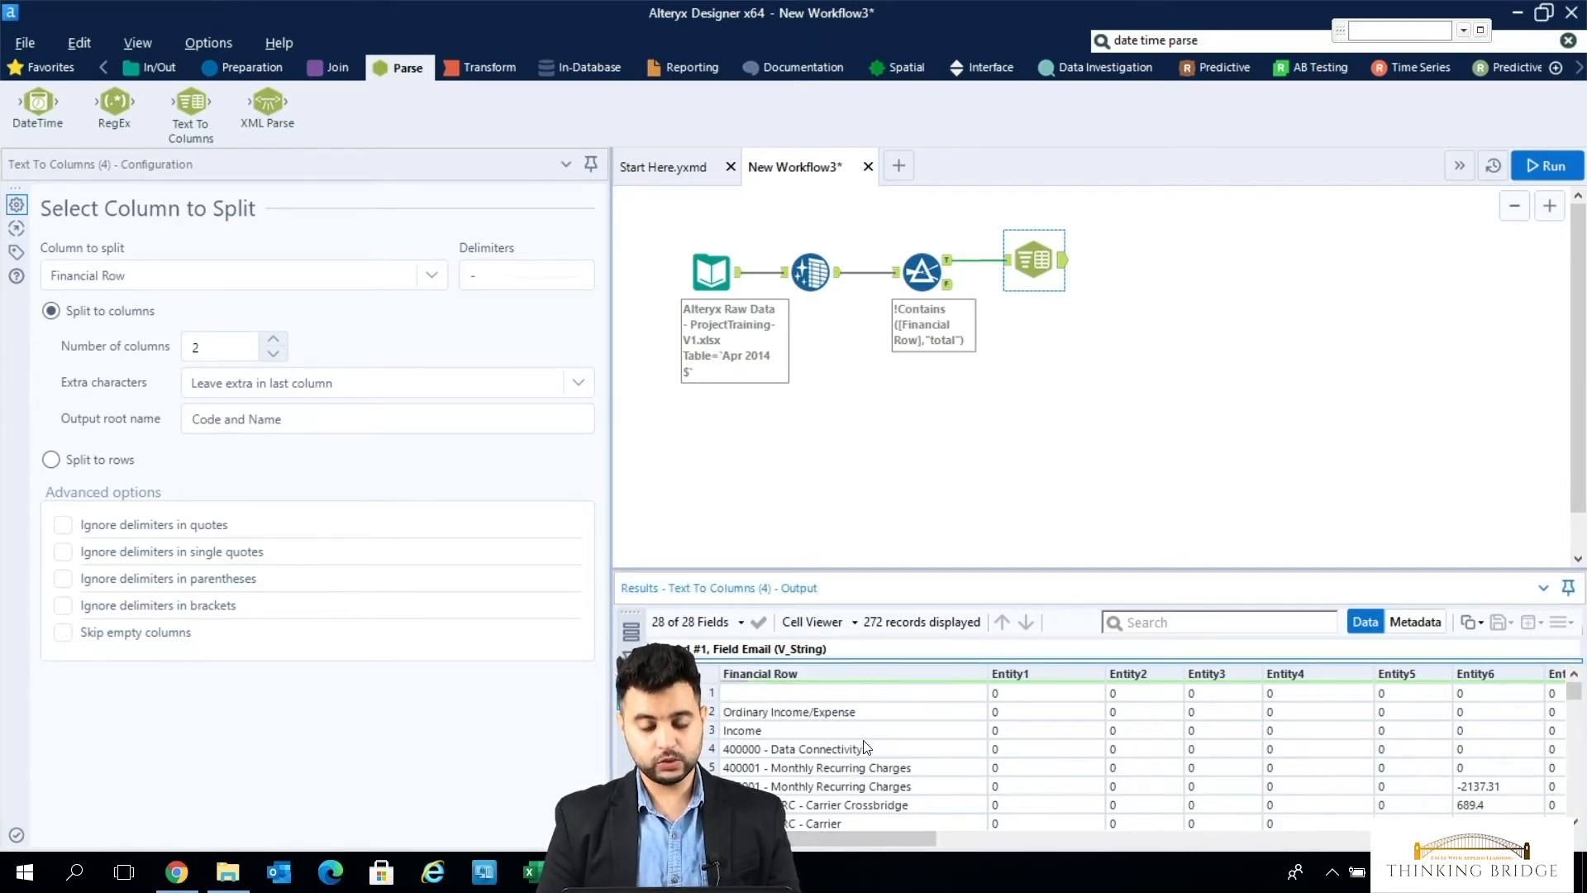
{"action": "mouse_move", "coordinate": [874, 676]}
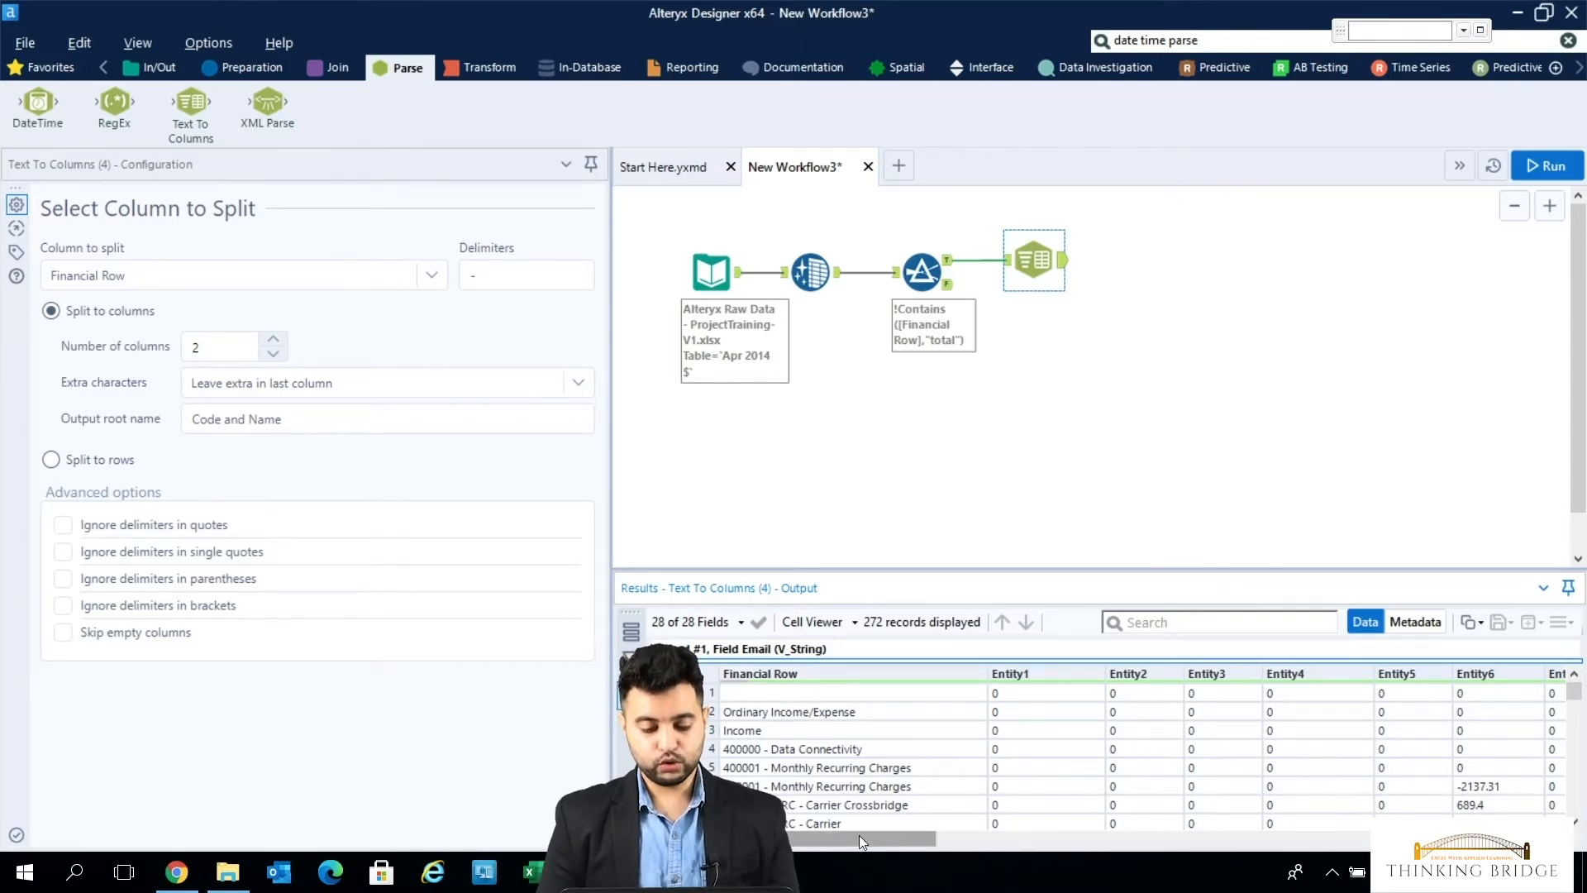
{"action": "left_click_drag", "start_coordinate": [859, 839], "coordinate": [1488, 838]}
{"action": "left_click_drag", "start_coordinate": [1379, 838], "coordinate": [1555, 838]}
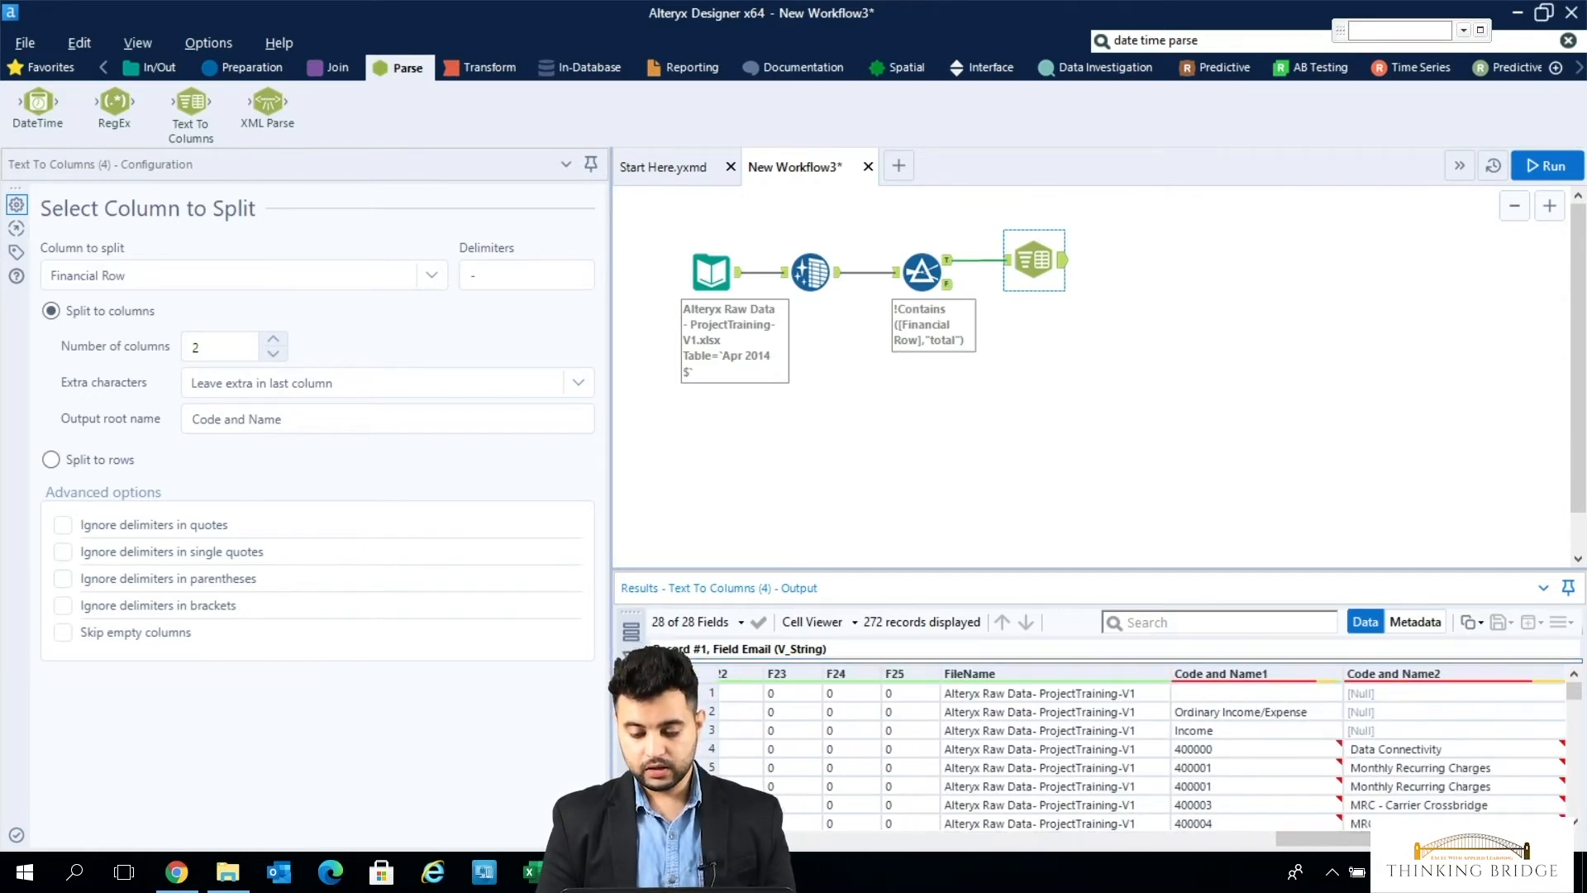
- Examine the split values in the Code and Name1 and Code and Name2 columns across the output records
{"action": "left_click", "coordinate": [1498, 872]}
{"action": "left_click", "coordinate": [1074, 788]}
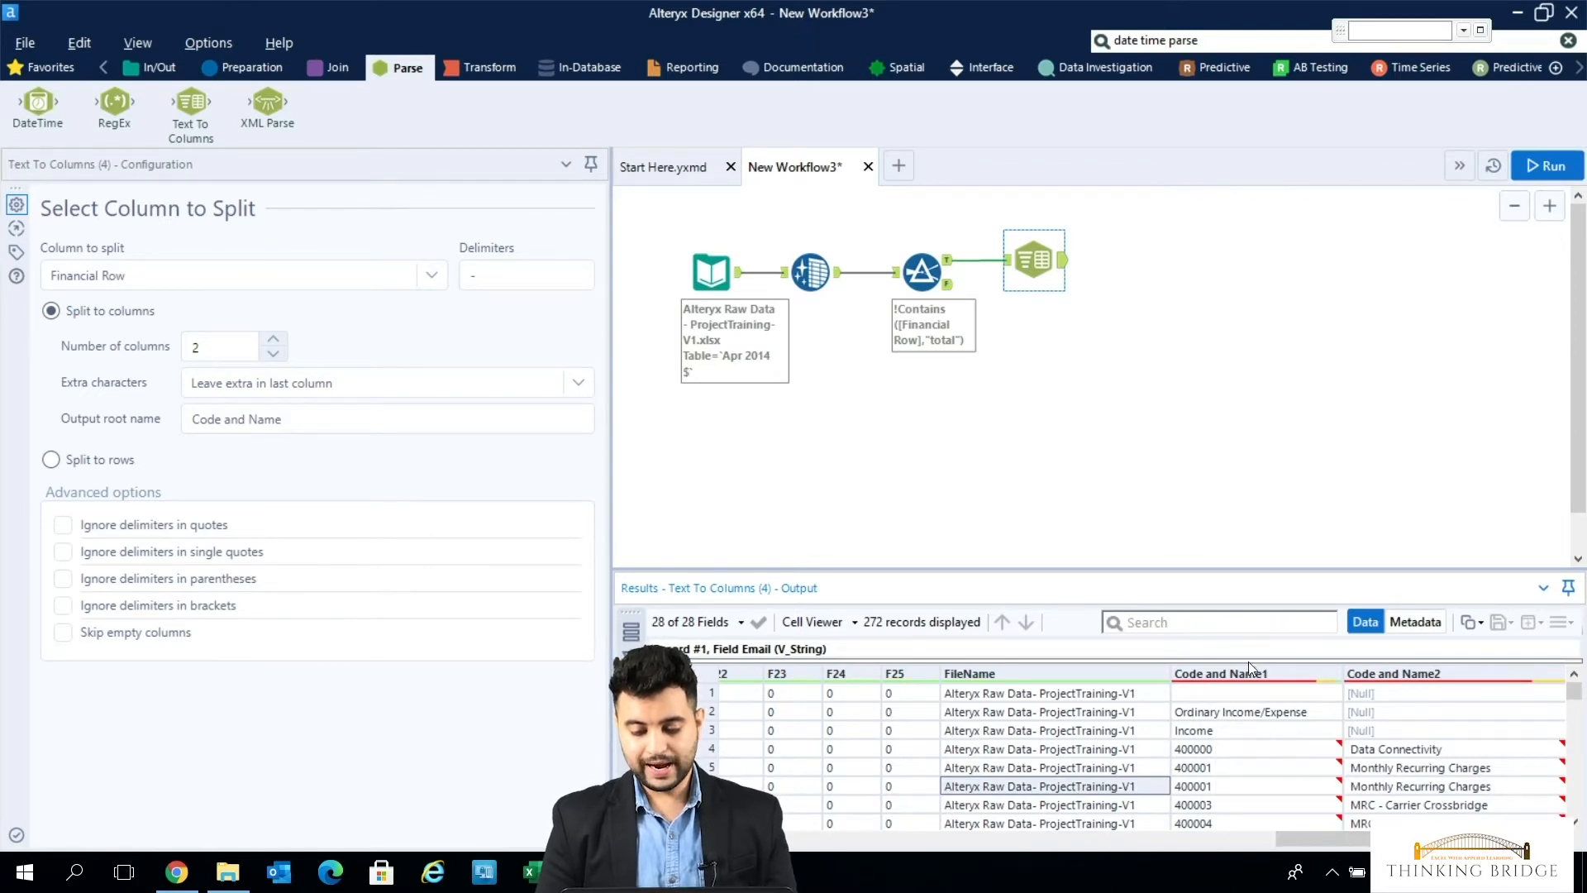
{"action": "left_click", "coordinate": [1251, 694]}
{"action": "key", "text": "shift+Down"}
{"action": "key", "text": "shift+Down"}
{"action": "key", "text": "shift+Down"}
{"action": "key", "text": "shift+Down"}
{"action": "key", "text": "shift+Down"}
{"action": "key", "text": "shift+Down"}
{"action": "key", "text": "shift+Down"}
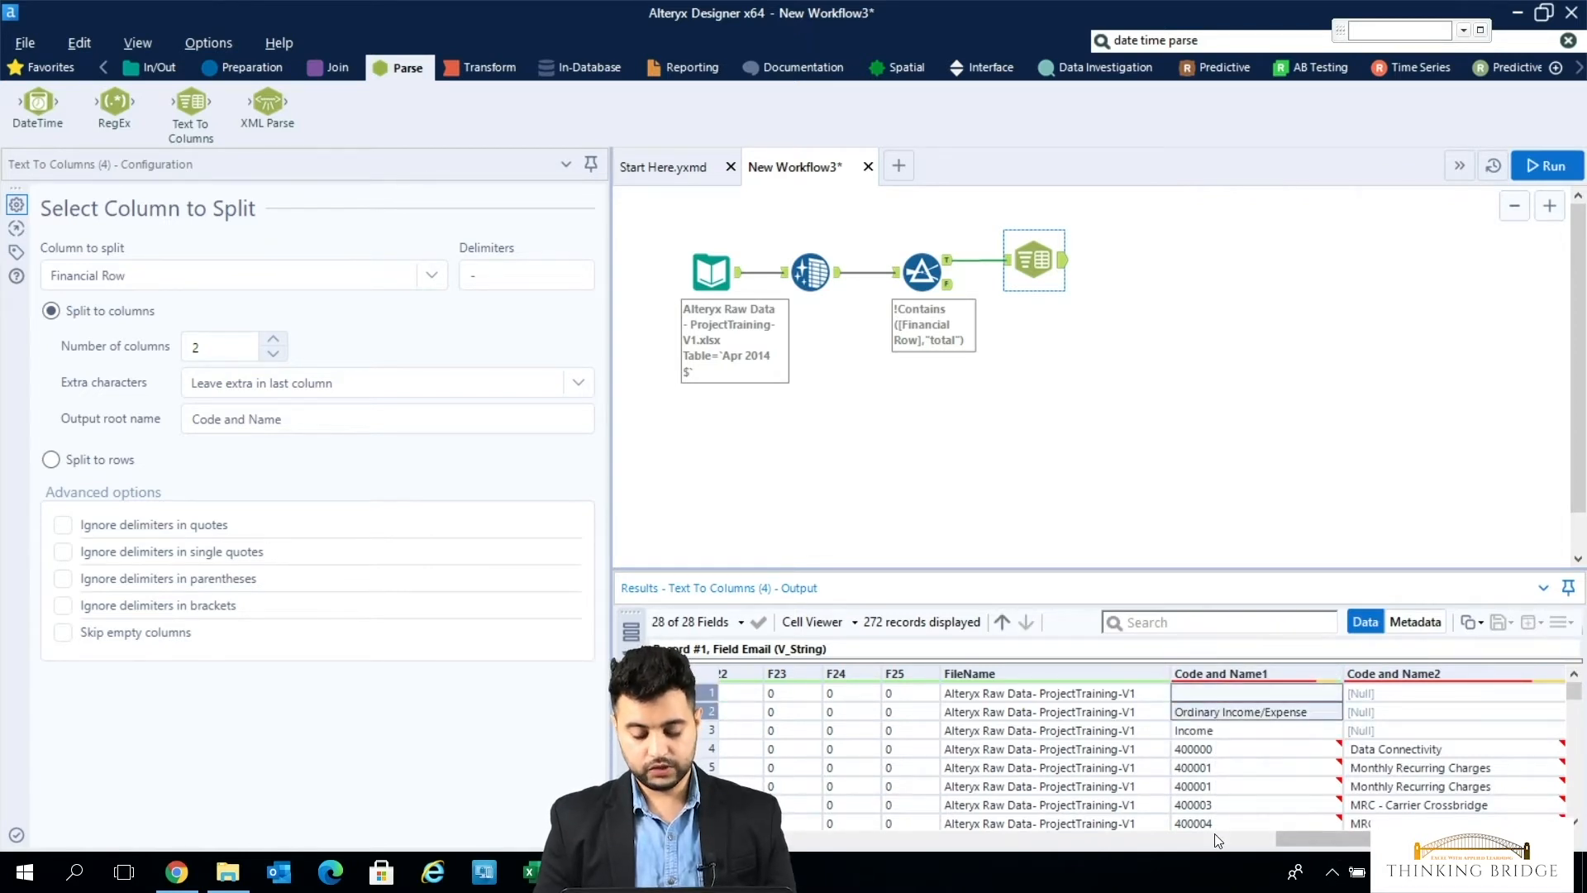
{"action": "key", "text": "shift+Down"}
{"action": "key", "text": "shift+Down"}
{"action": "key", "text": "shift+Down"}
{"action": "key", "text": "shift+Down"}
{"action": "key", "text": "shift+Down"}
{"action": "key", "text": "shift+Down"}
{"action": "key", "text": "shift+Down"}
{"action": "key", "text": "shift+Down"}
{"action": "key", "text": "shift+Down"}
{"action": "key", "text": "shift+Down"}
{"action": "key", "text": "shift+Down"}
{"action": "key", "text": "shift+Down"}
{"action": "key", "text": "shift+Down"}
{"action": "key", "text": "shift+Down"}
{"action": "key", "text": "shift+Down"}
{"action": "key", "text": "shift+Down"}
{"action": "key", "text": "shift+Down"}
{"action": "key", "text": "shift+Down"}
{"action": "key", "text": "shift+Down"}
{"action": "key", "text": "shift+Down"}
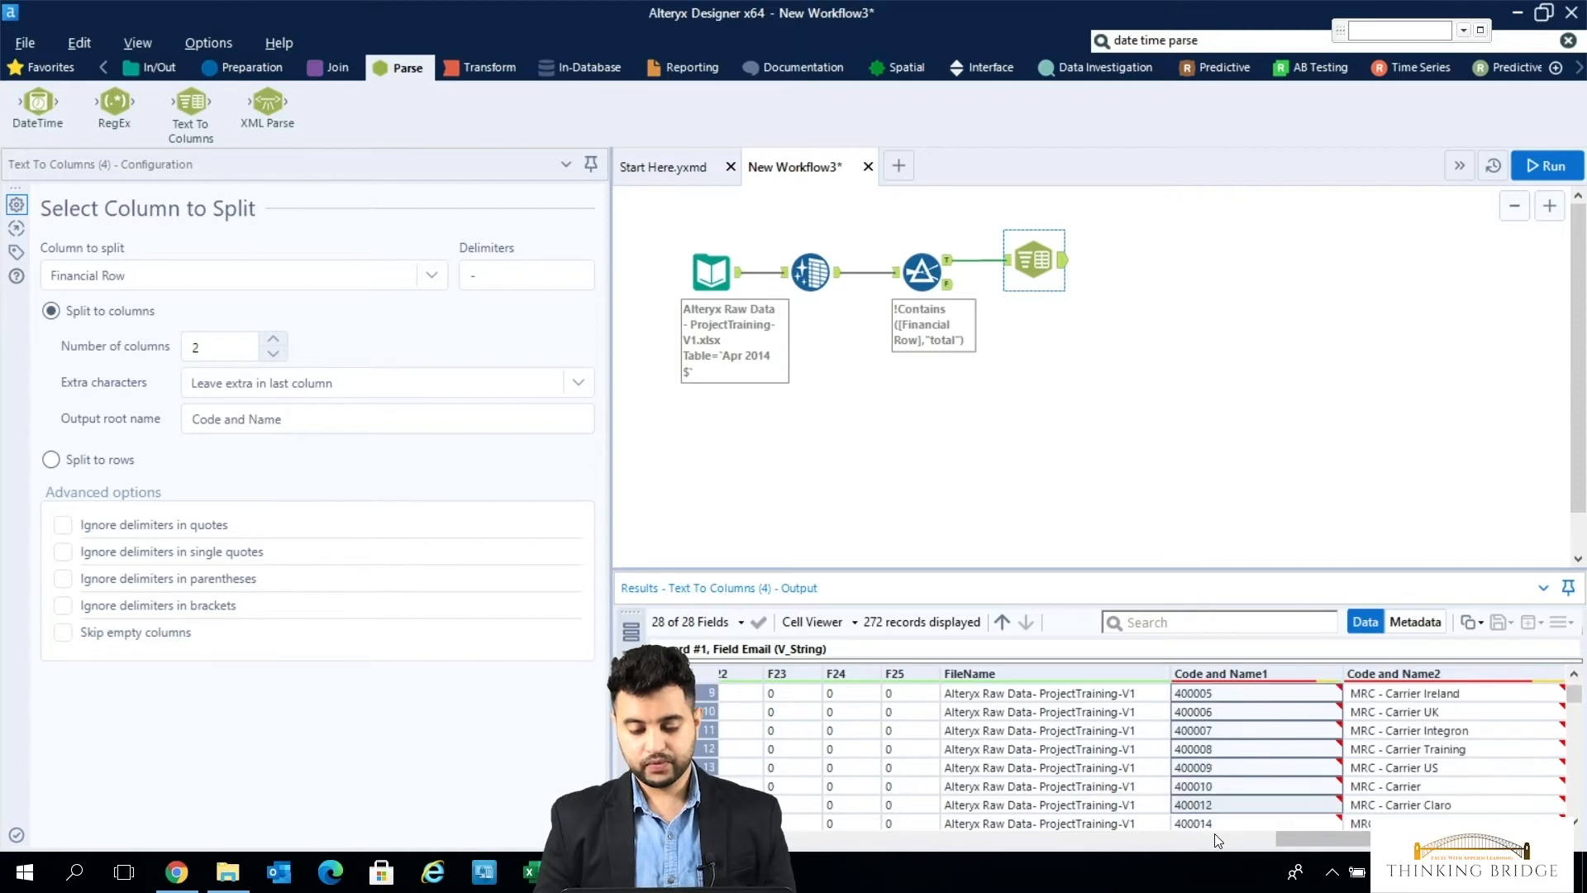
{"action": "key", "text": "shift+Down"}
{"action": "key", "text": "shift+Down"}
{"action": "key", "text": "shift+Down"}
{"action": "key", "text": "shift+Down"}
{"action": "key", "text": "shift+Down"}
{"action": "key", "text": "shift+Down"}
{"action": "key", "text": "shift+Down"}
{"action": "key", "text": "shift+Down"}
{"action": "key", "text": "shift+Down"}
{"action": "key", "text": "shift+Down"}
{"action": "key", "text": "shift+Down"}
{"action": "key", "text": "shift+Down"}
{"action": "key", "text": "shift+Down"}
{"action": "key", "text": "shift+Down"}
{"action": "key", "text": "shift+Down"}
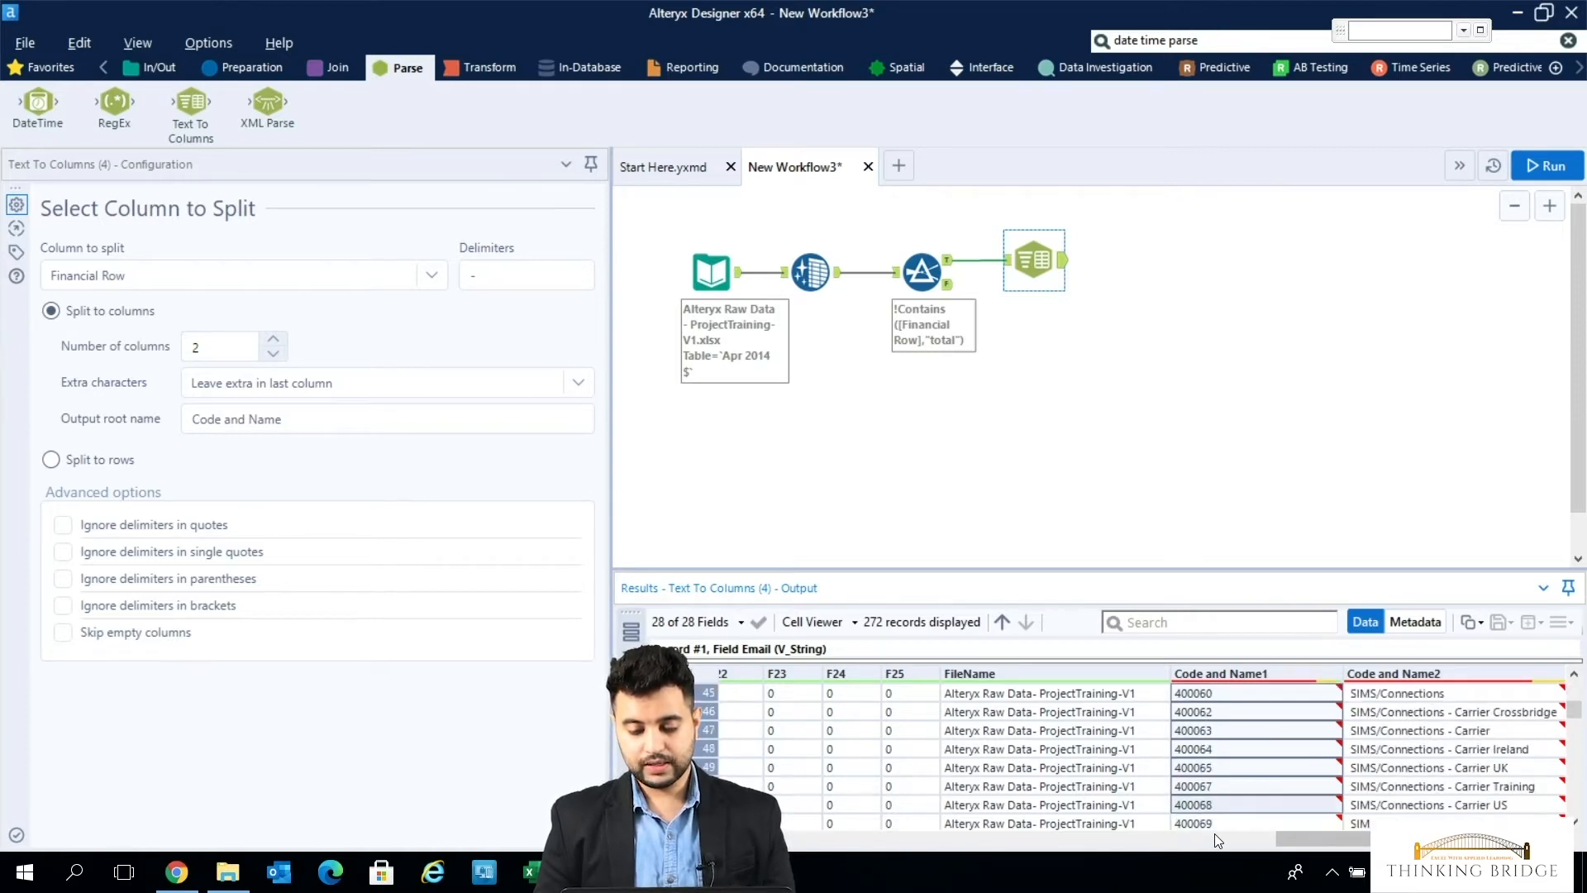
{"action": "scroll", "coordinate": [1214, 833], "scroll_direction": "up", "scroll_amount": 15}
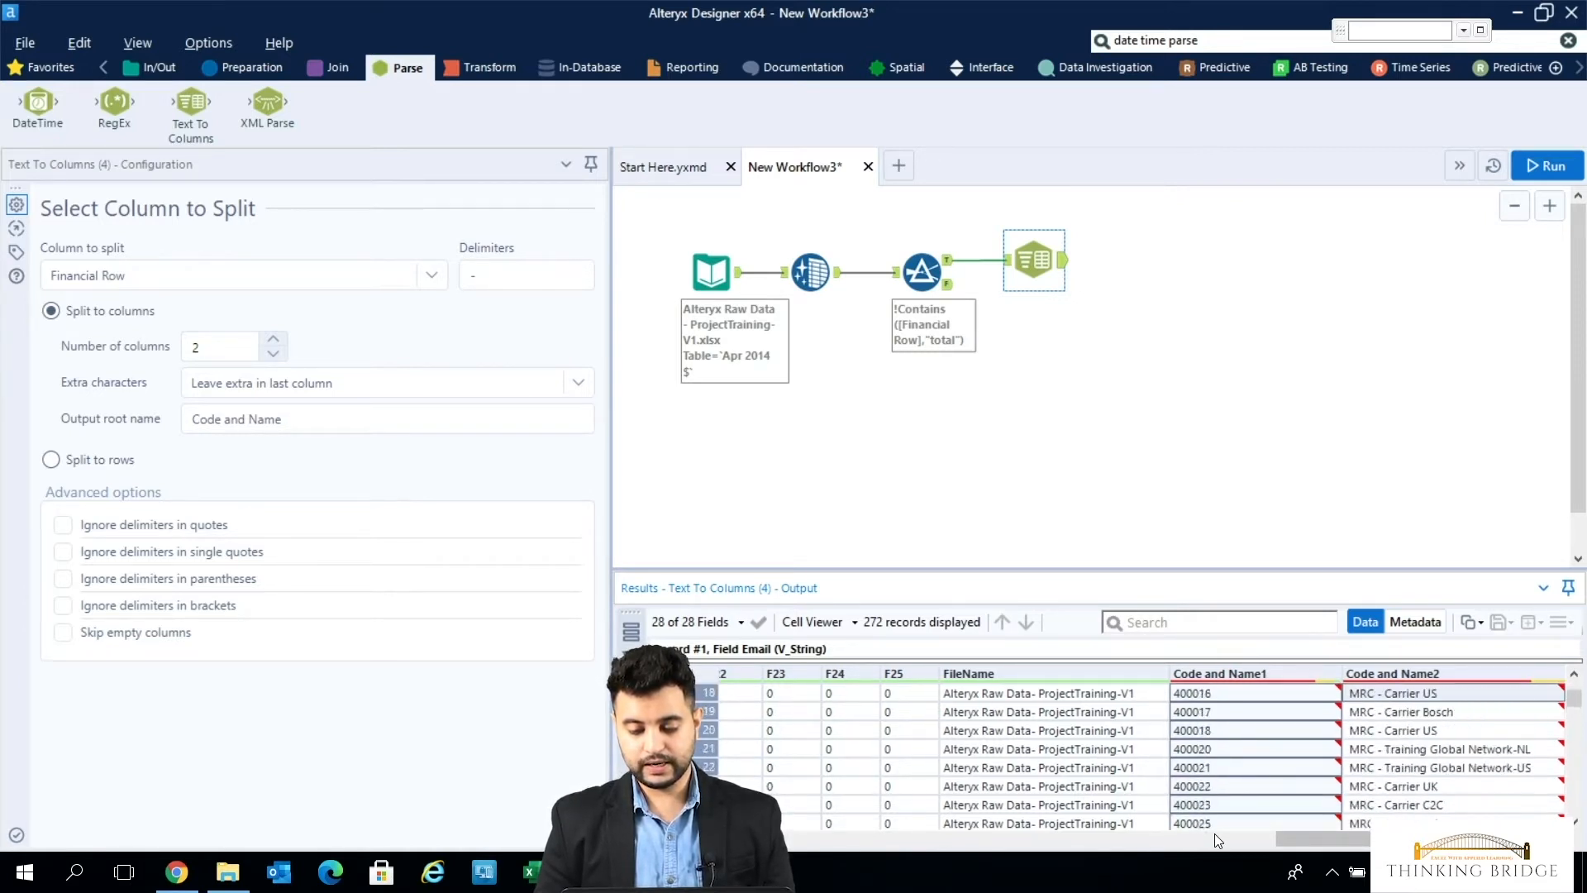
{"action": "scroll", "coordinate": [1214, 834], "scroll_direction": "down", "scroll_amount": 8}
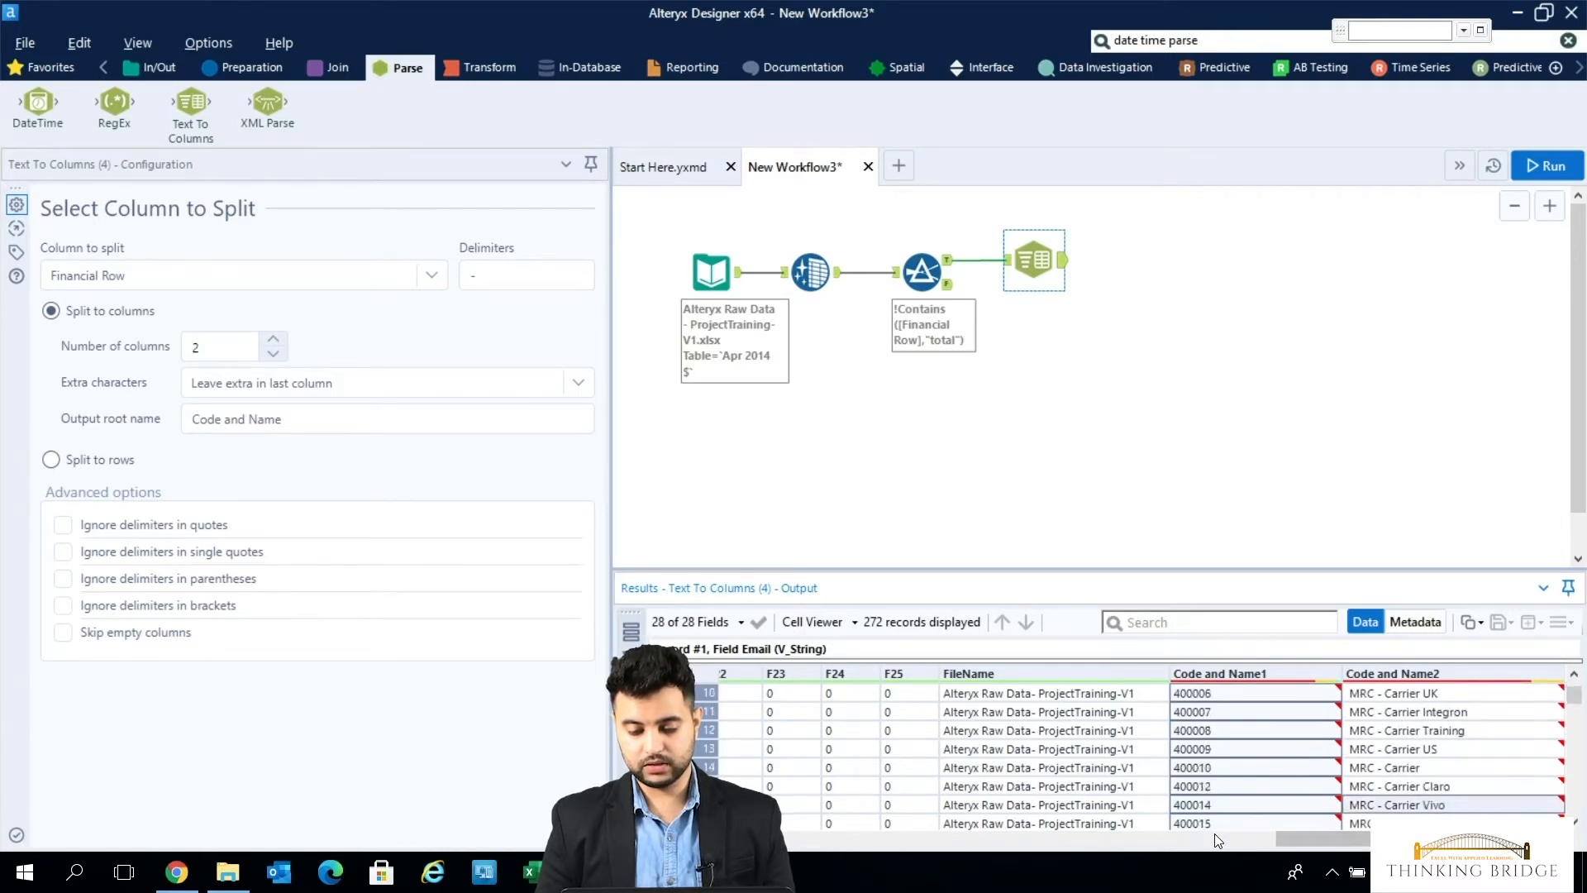
{"action": "scroll", "coordinate": [1213, 833], "scroll_direction": "up", "scroll_amount": 8}
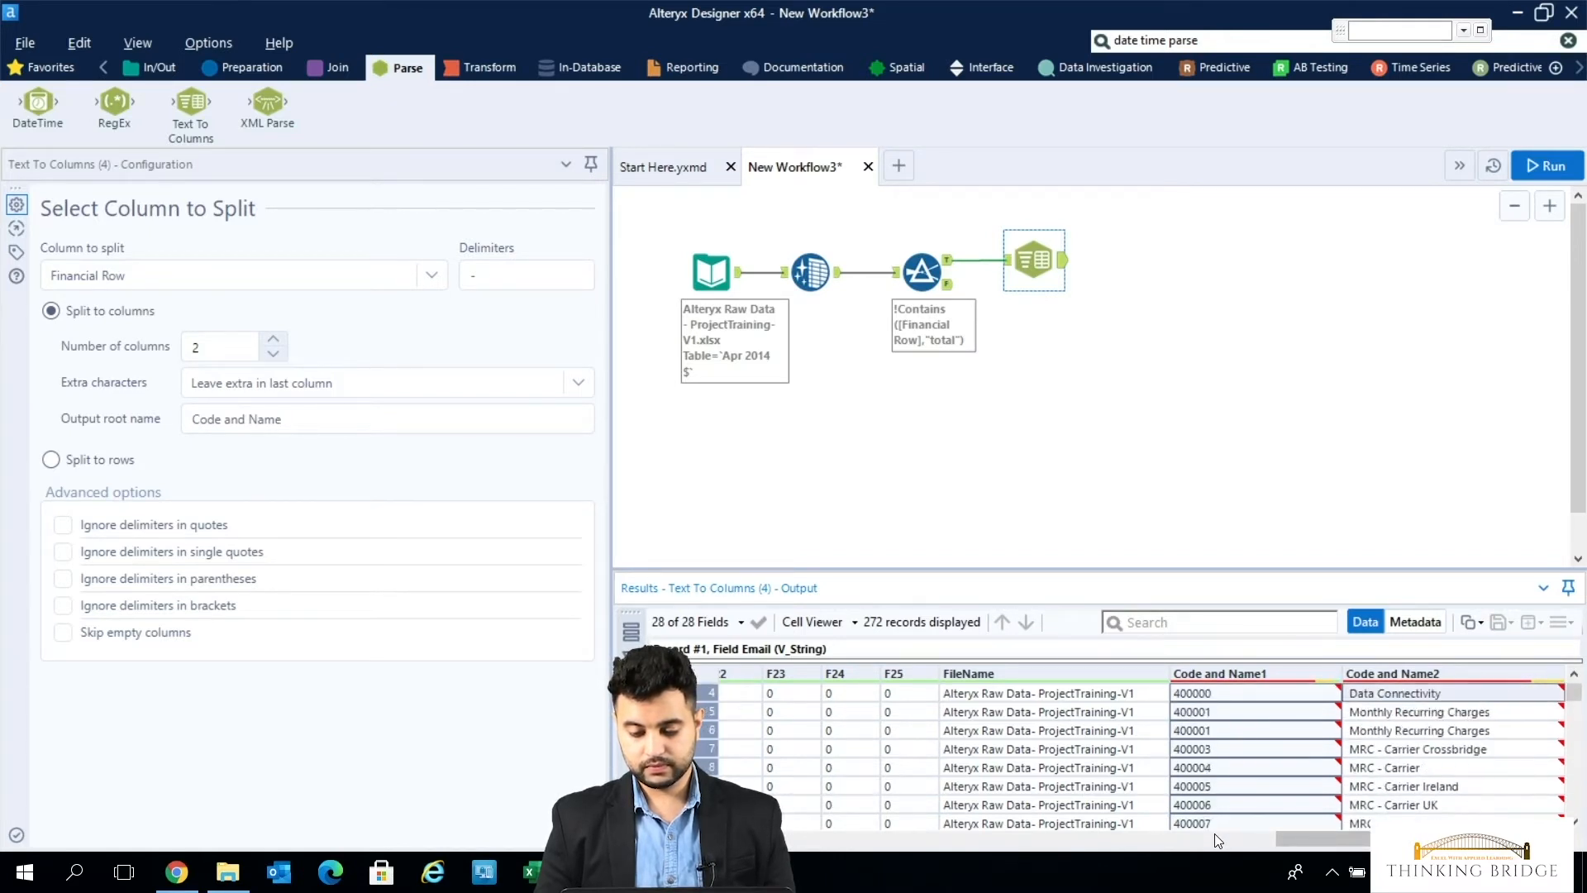
{"action": "scroll", "coordinate": [1213, 833], "scroll_direction": "left", "scroll_amount": 10}
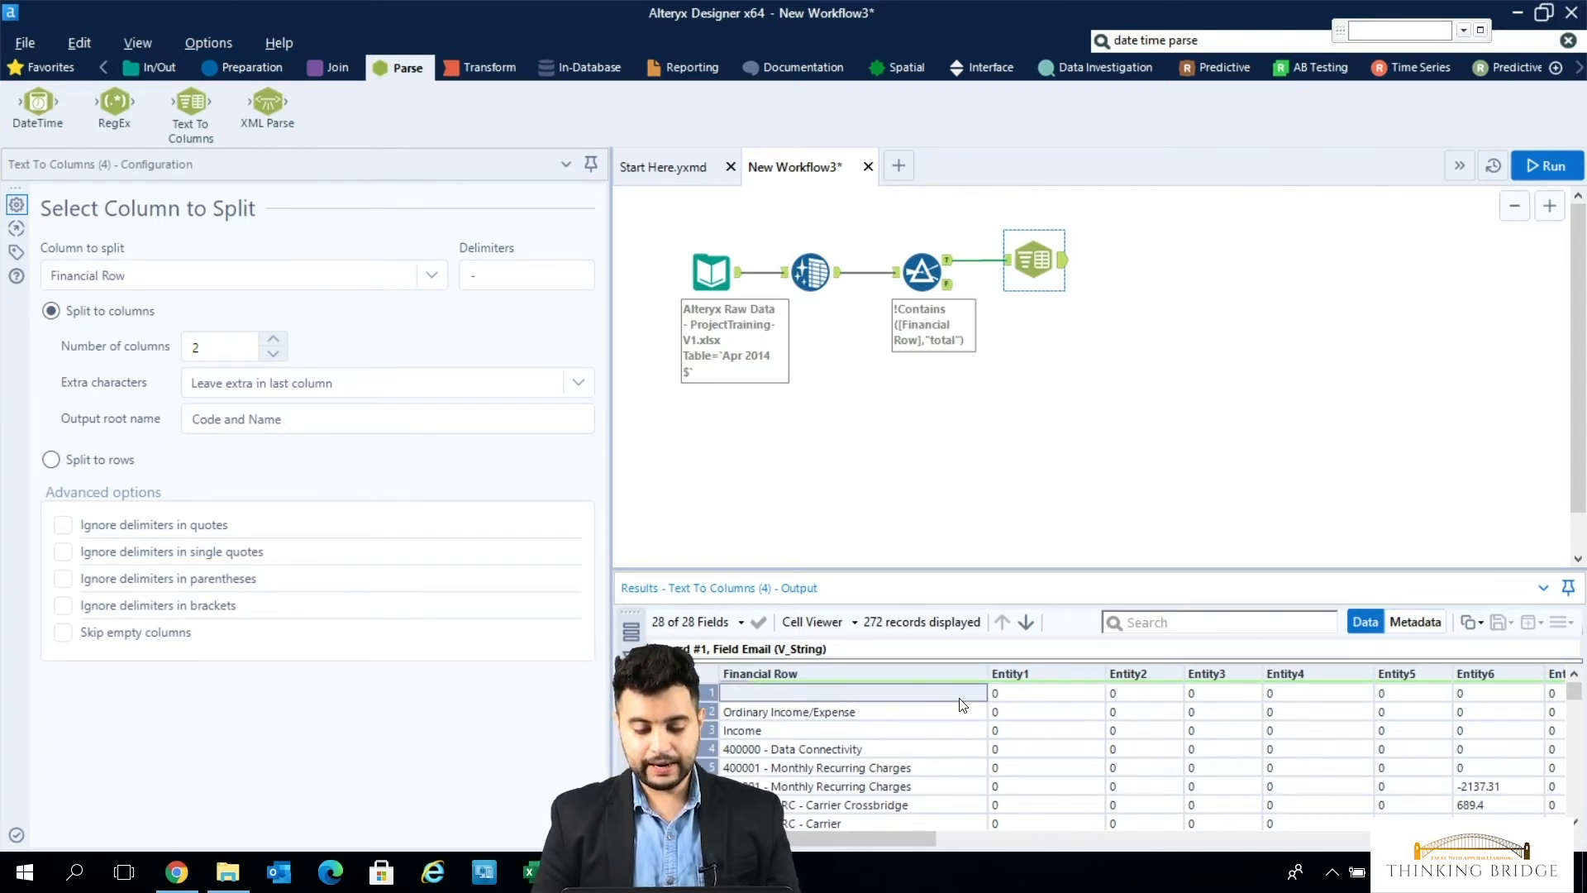
- Switch the Filter tool from a basic to a custom filter
{"action": "left_click", "coordinate": [924, 267]}
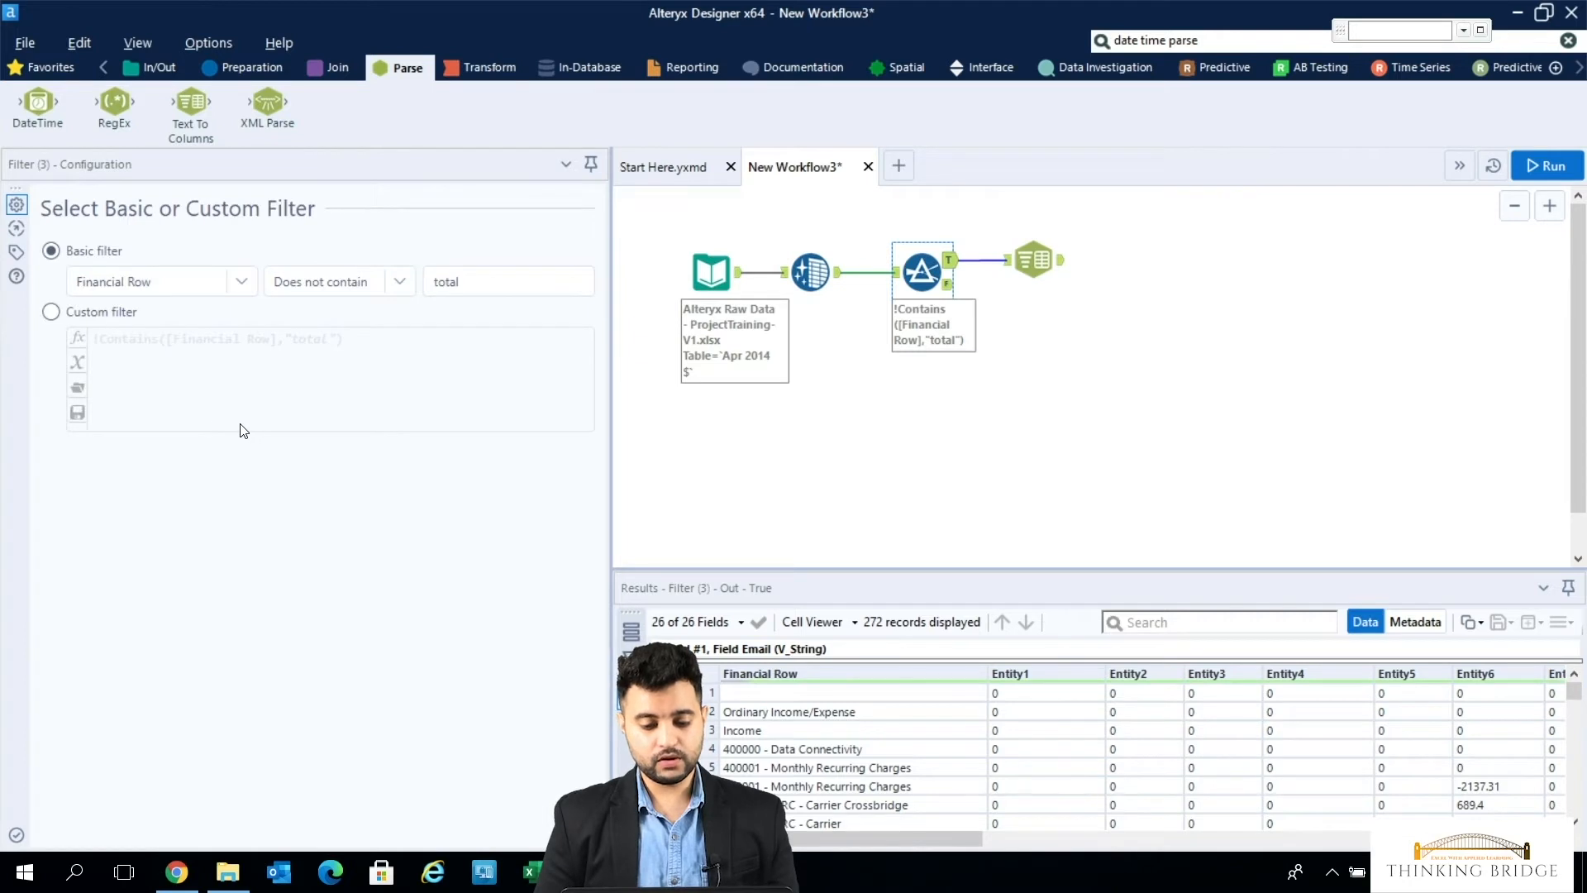
{"action": "left_click", "coordinate": [53, 313]}
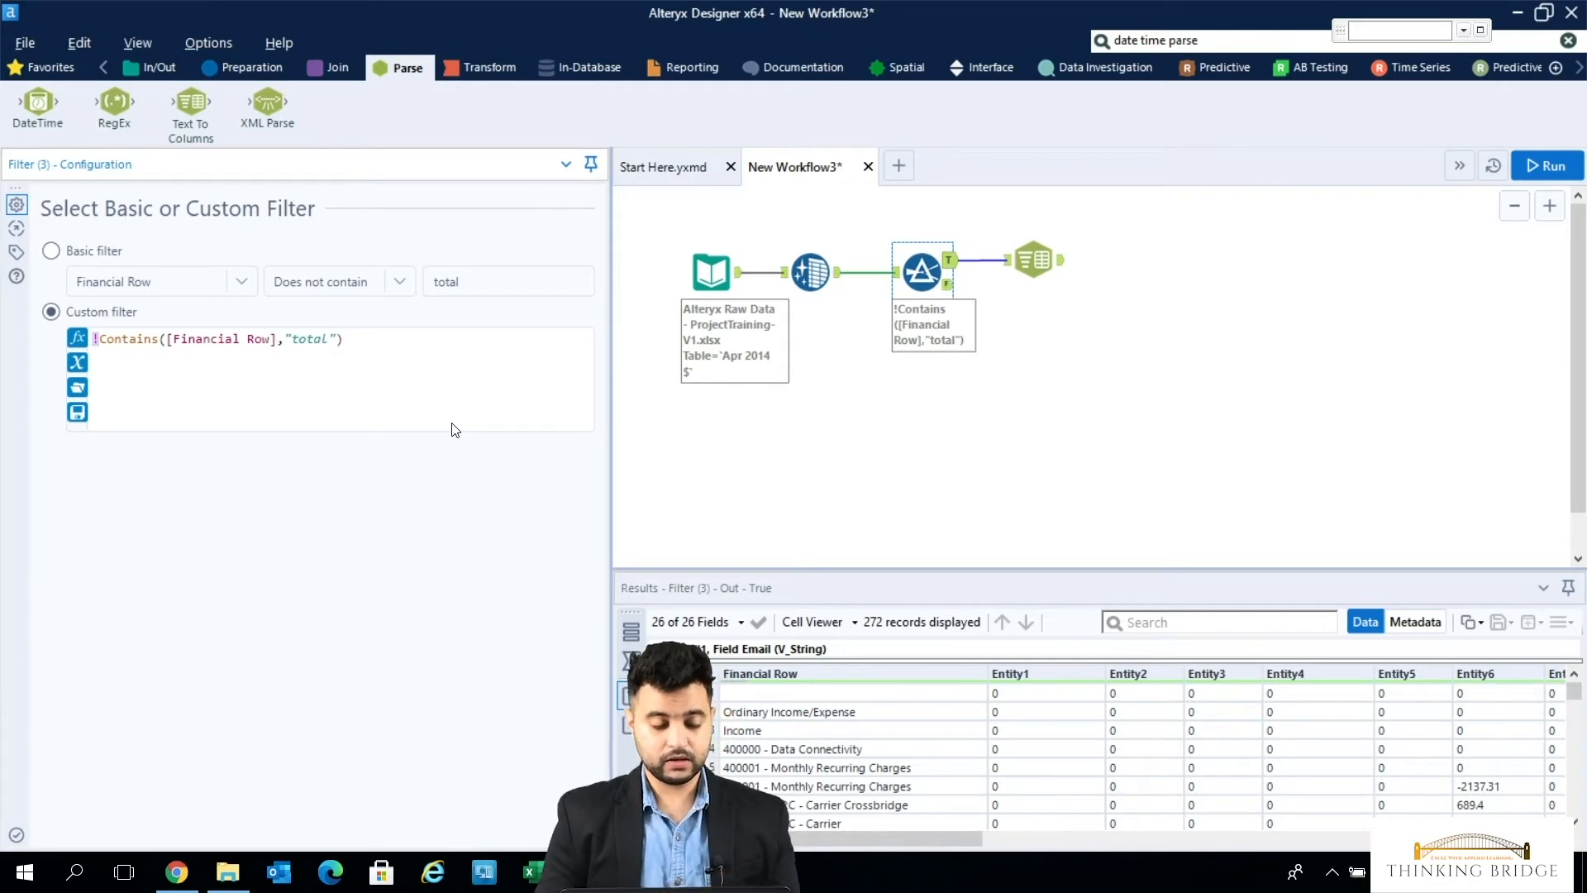
{"action": "type", "text": "!"}
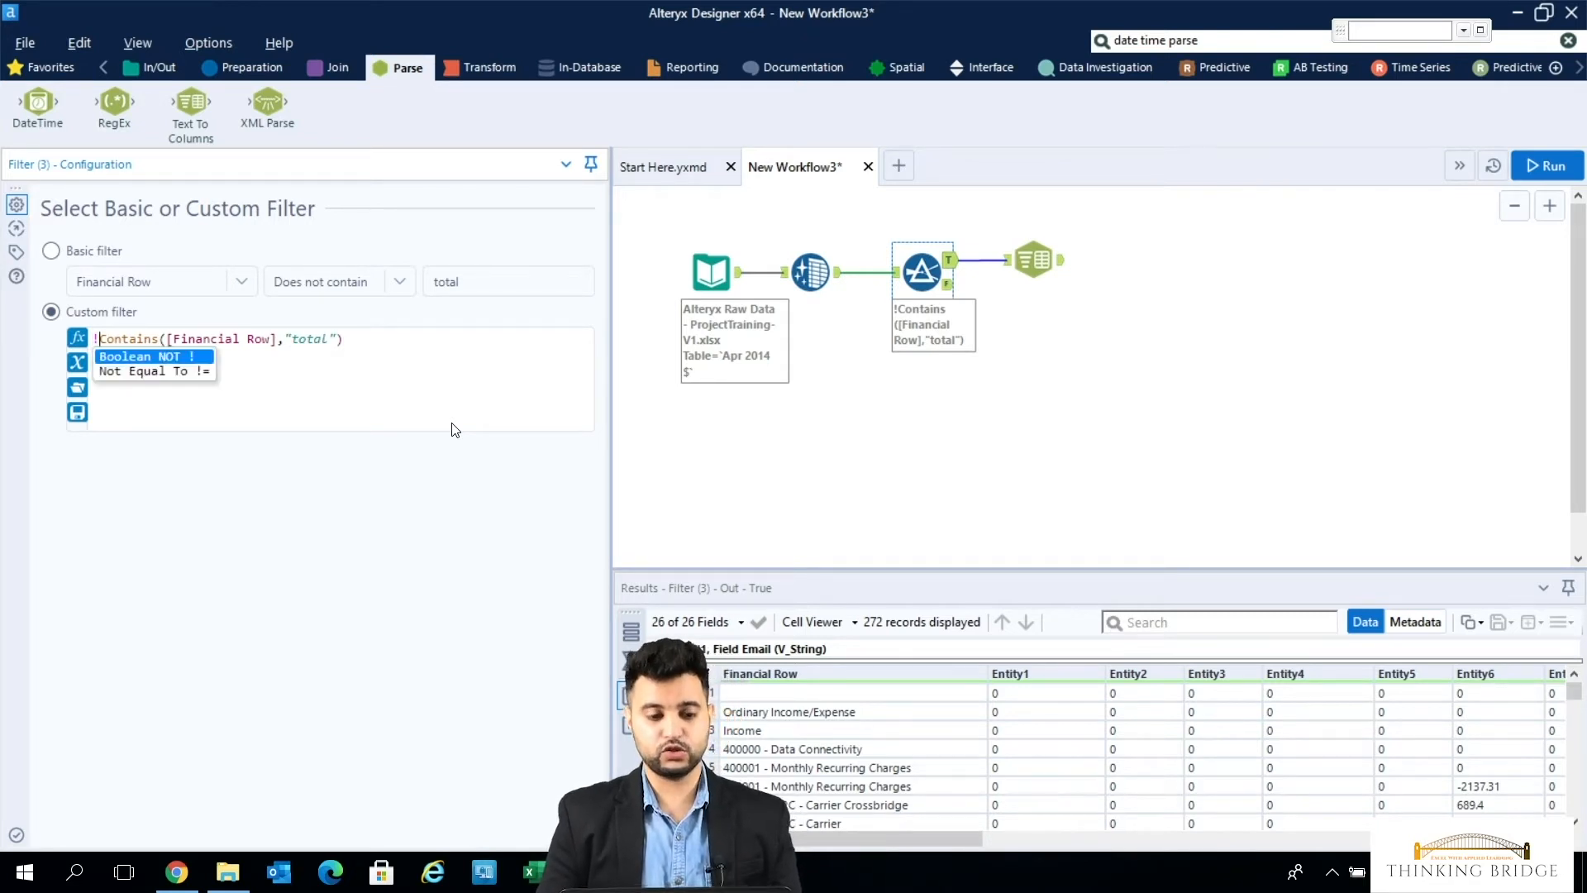
{"action": "key", "text": "Escape"}
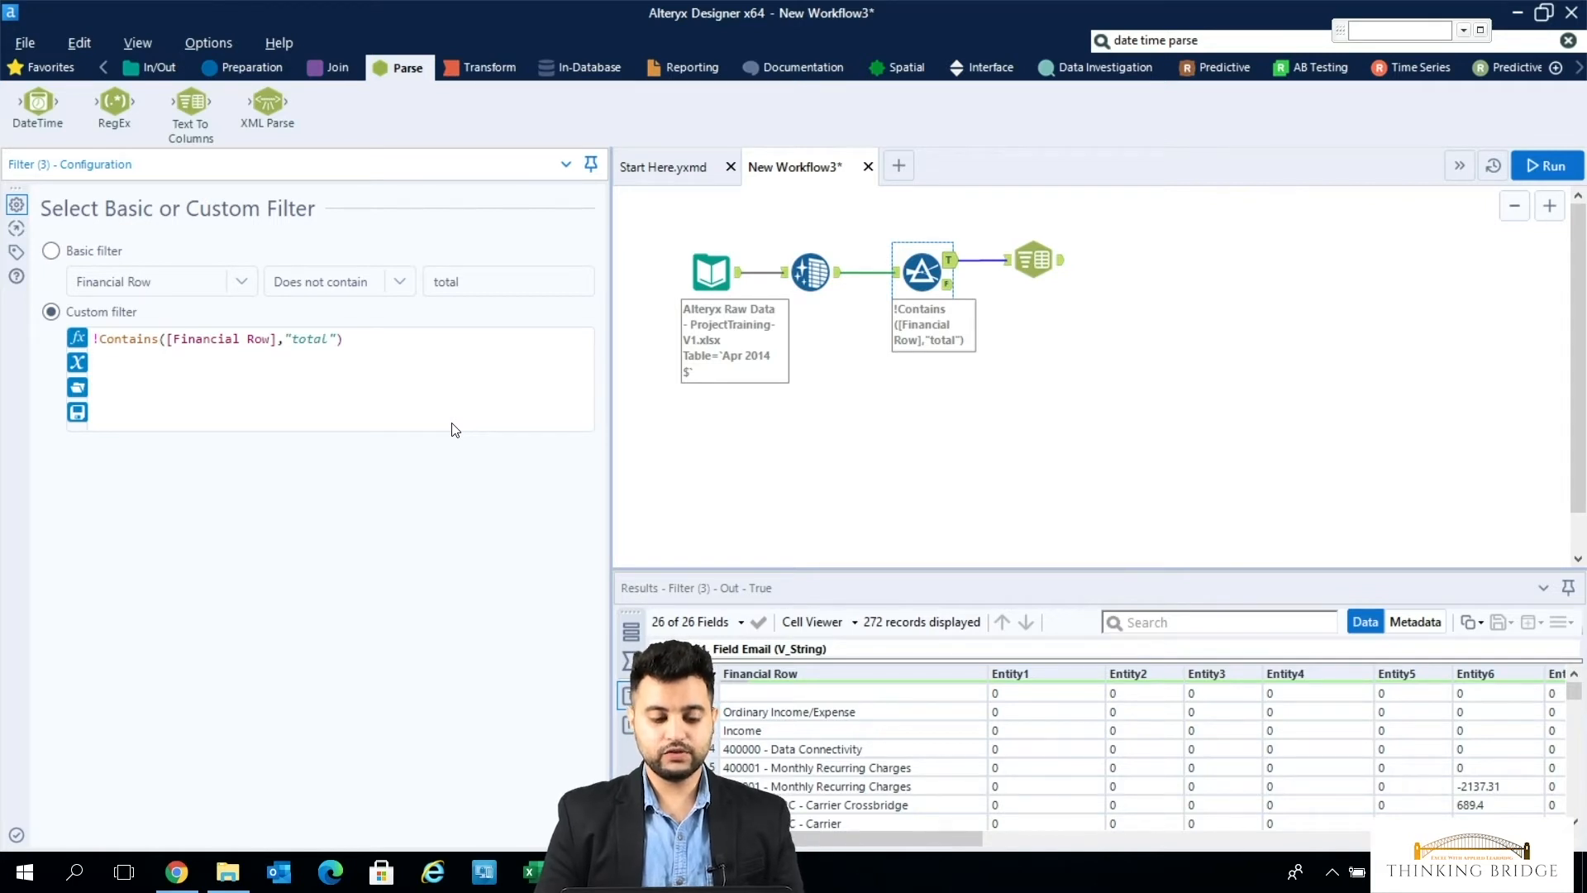
{"action": "key", "text": "BackSpace"}
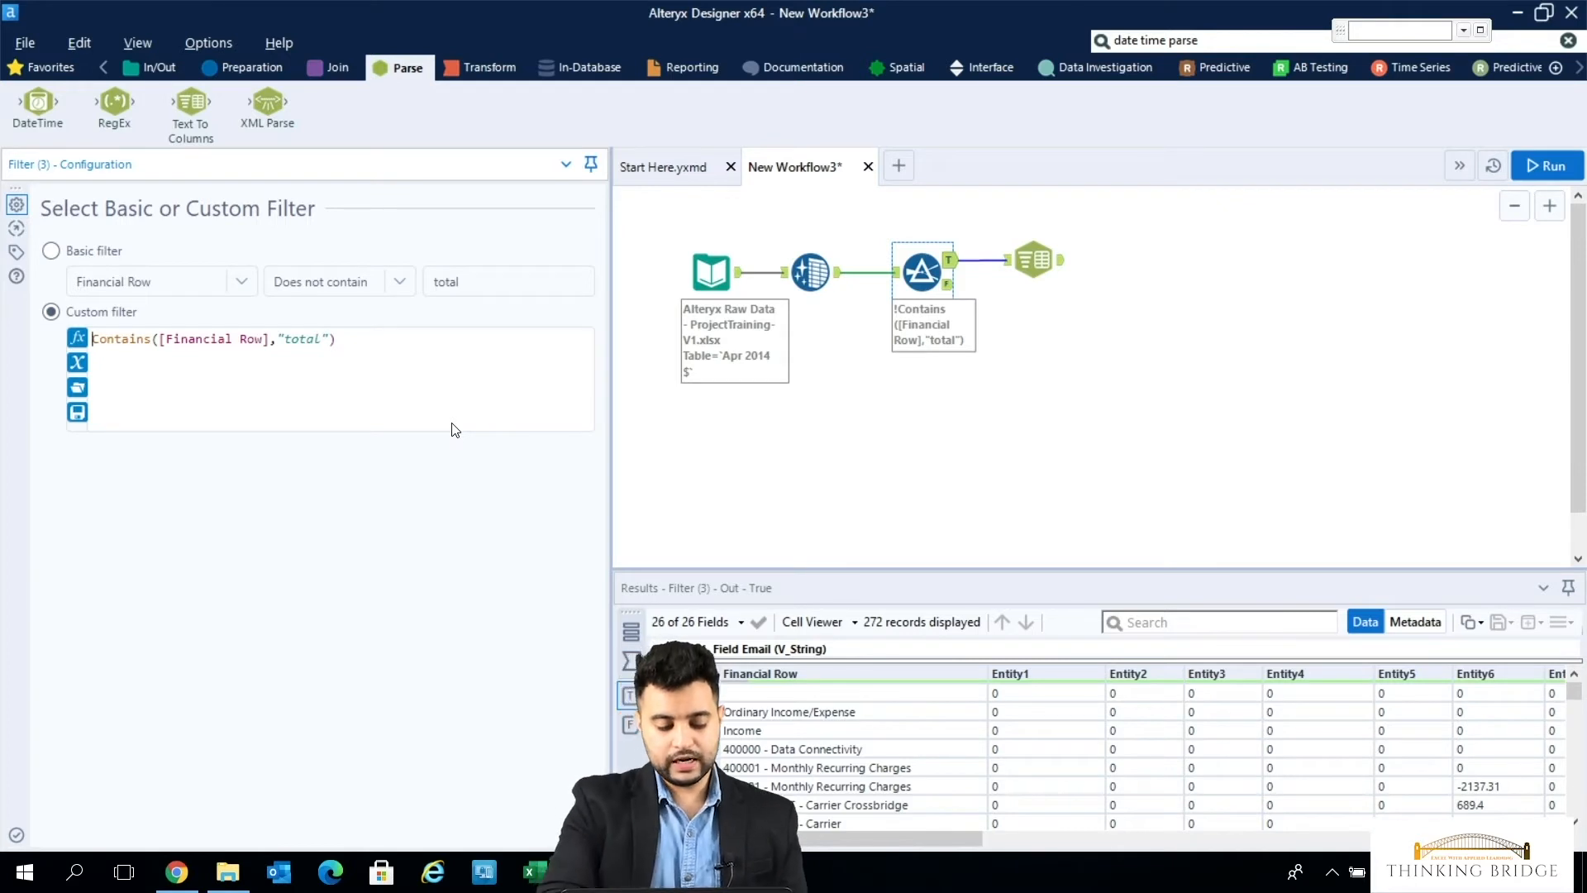
{"action": "type", "text": "!"}
- Extend the custom filter expression with "or IsEmpty([Financial Row])" and run the workflow
{"action": "key", "text": "Right"}
{"action": "key", "text": "Right"}
{"action": "key", "text": "Right"}
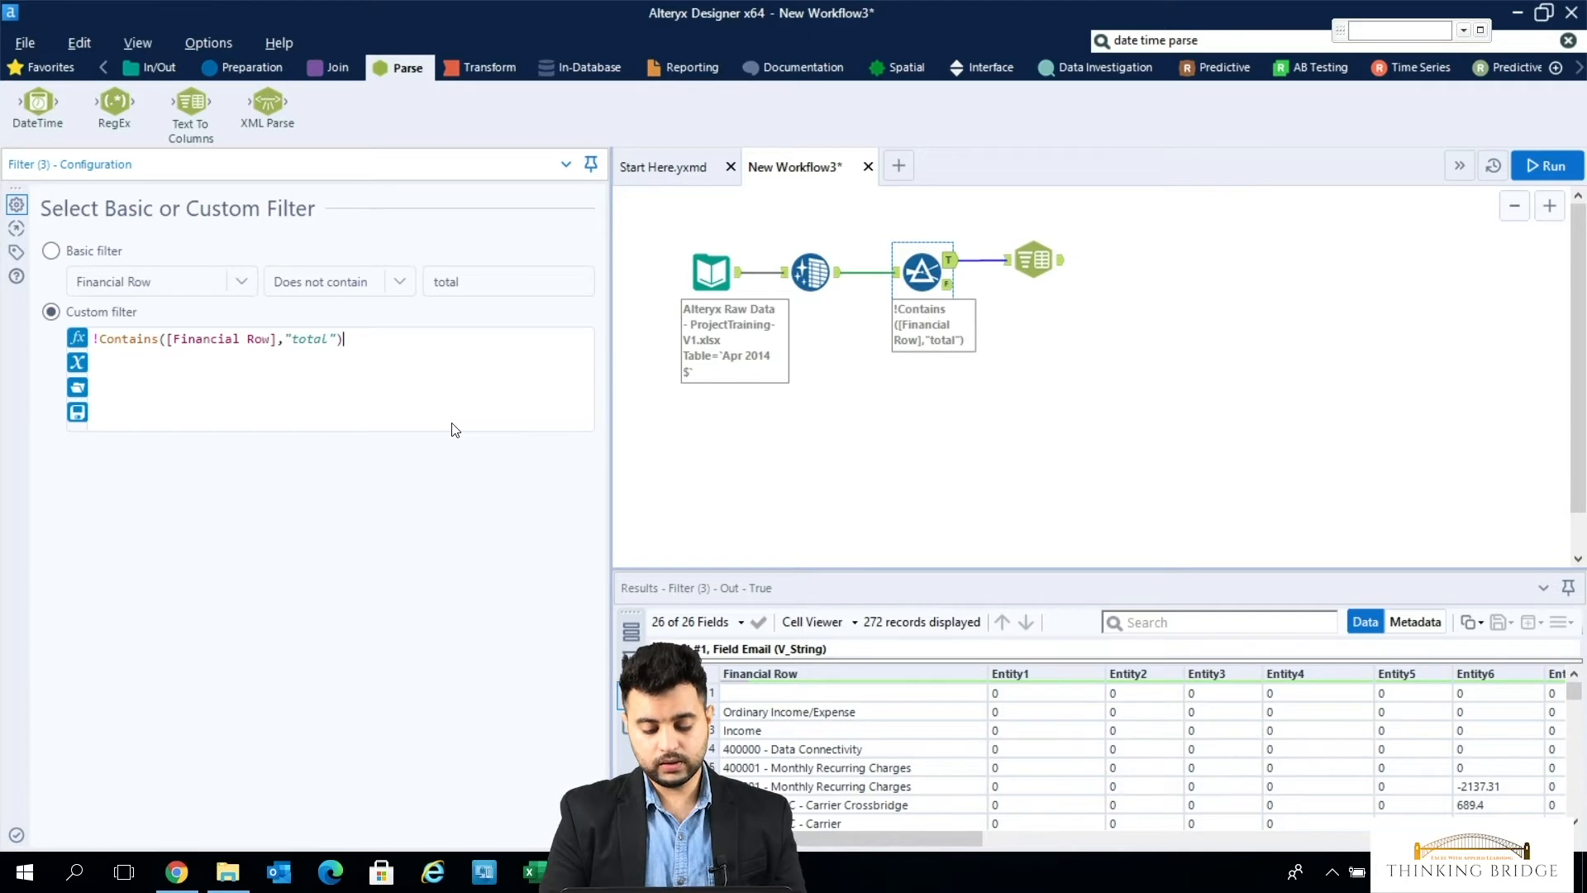
{"action": "type", "text": "or"}
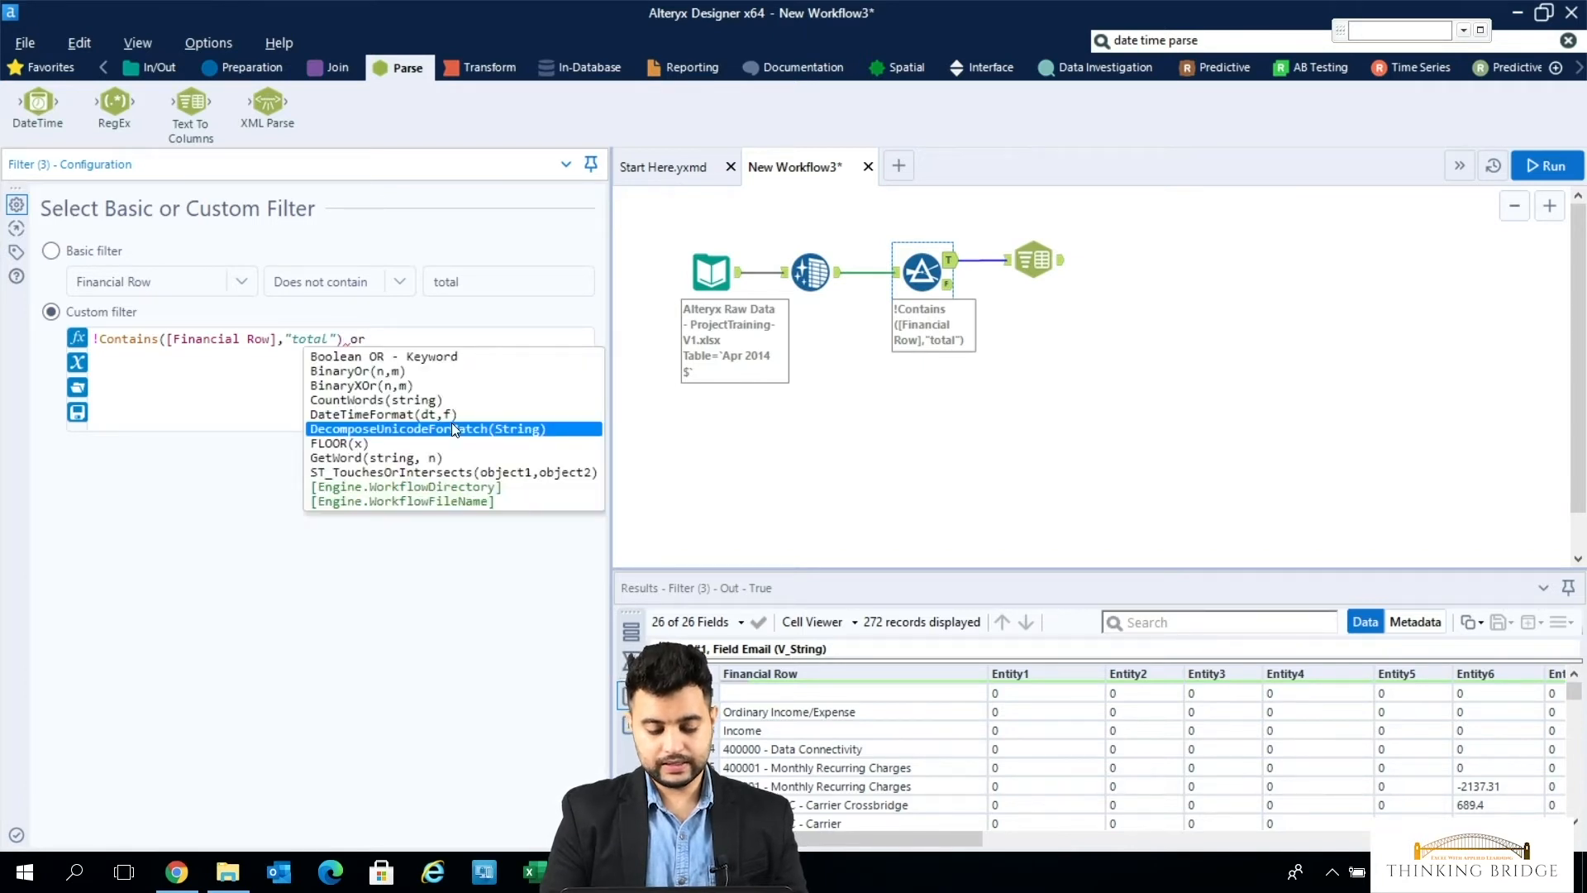
{"action": "type", "text": " isempl"}
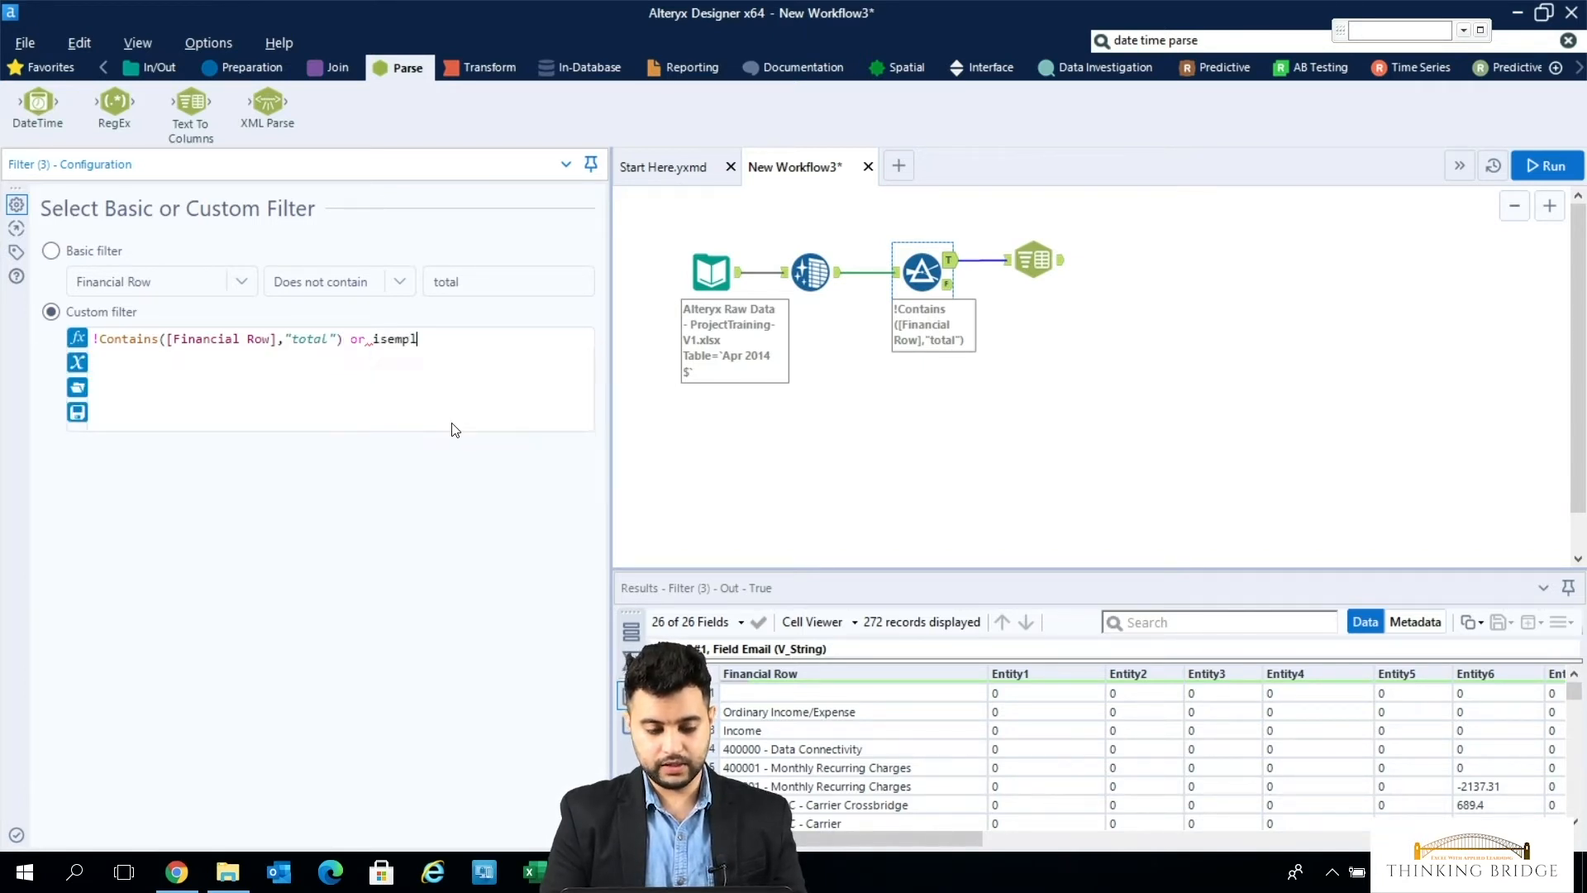
{"action": "key", "text": "BackSpace"}
{"action": "key", "text": "Tab"}
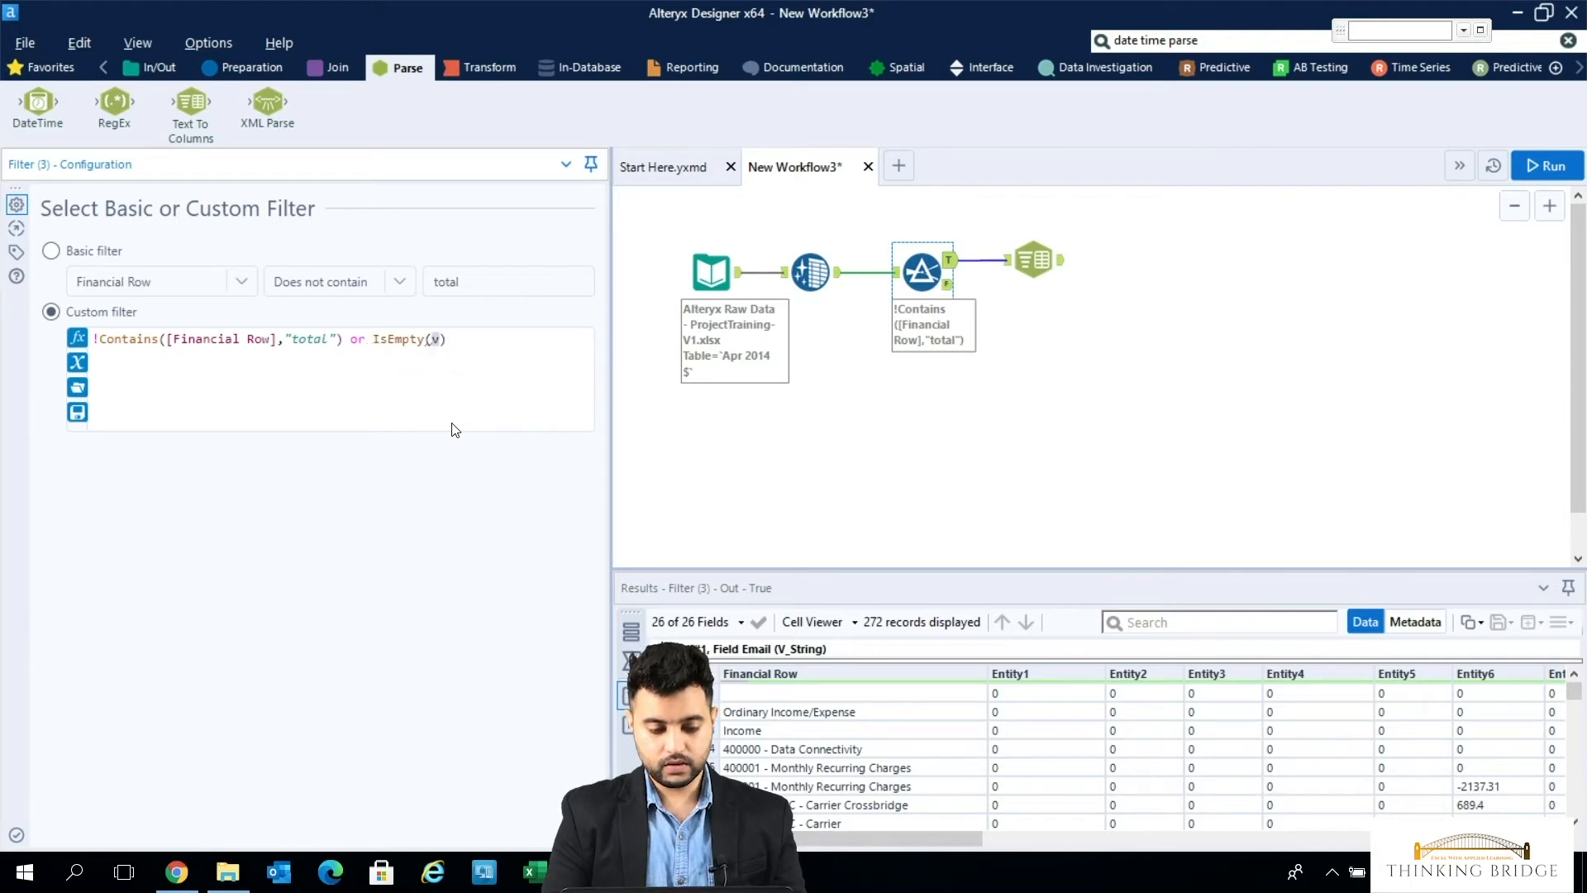
{"action": "type", "text": "financi"}
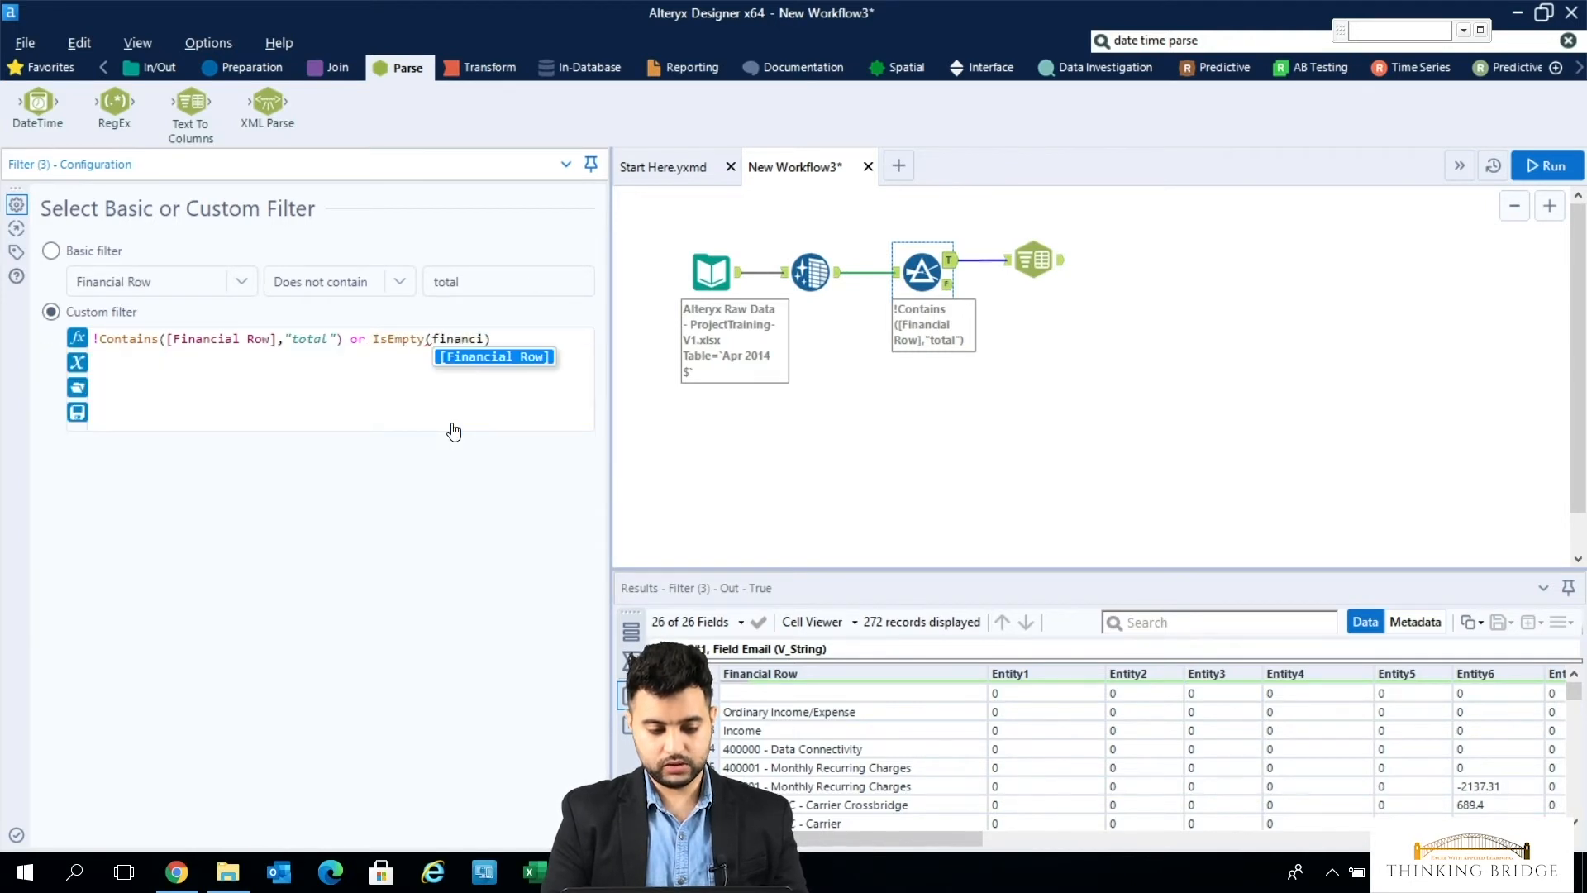
{"action": "key", "text": "Tab"}
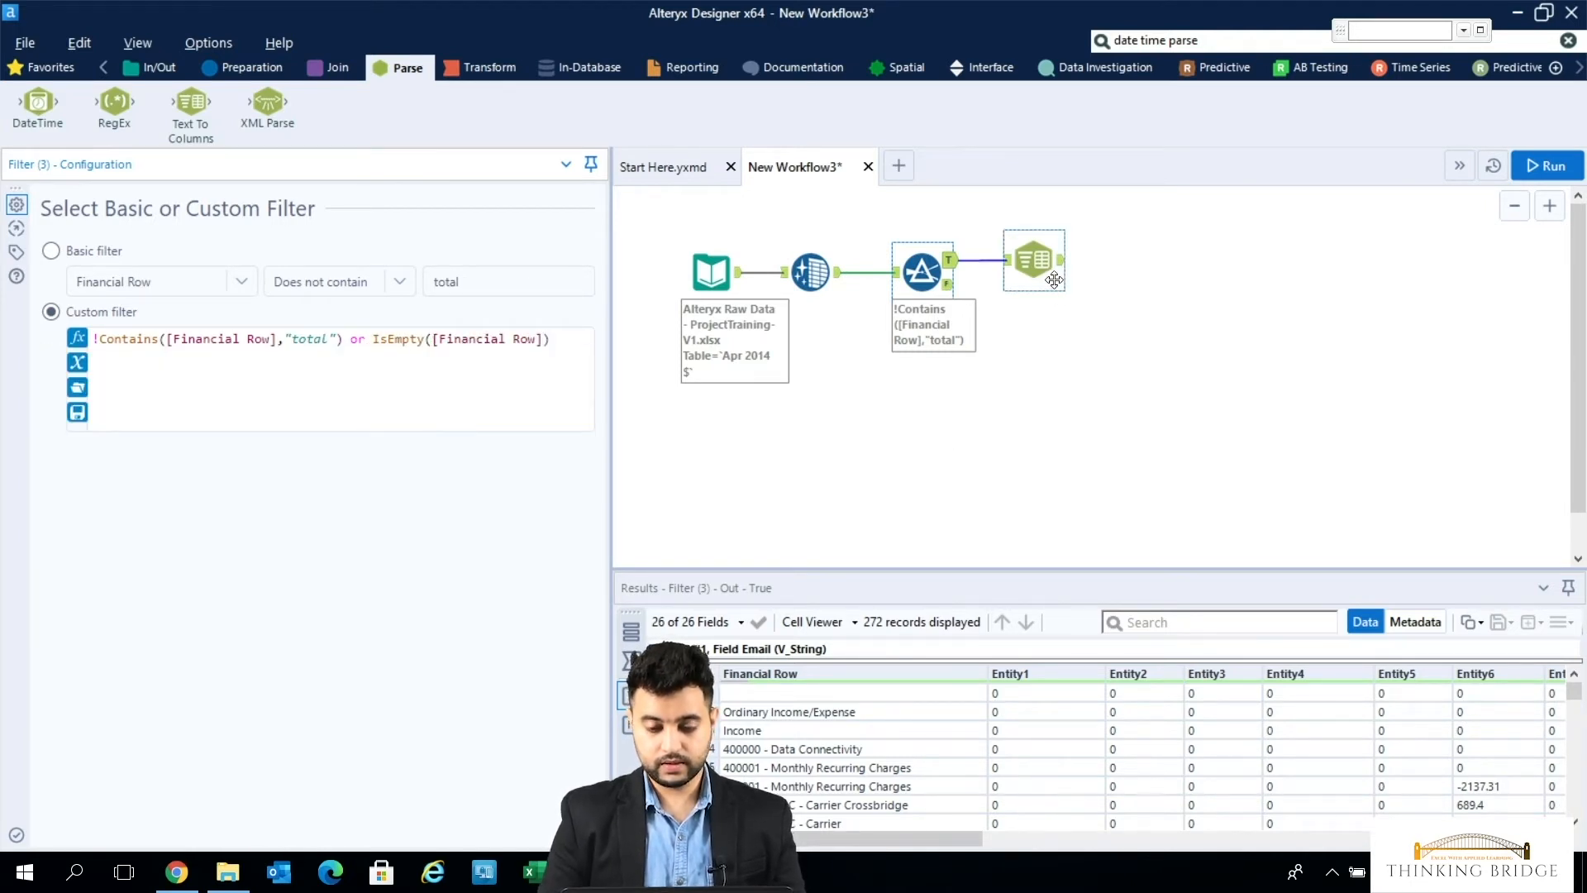
{"action": "left_click", "coordinate": [1557, 175]}
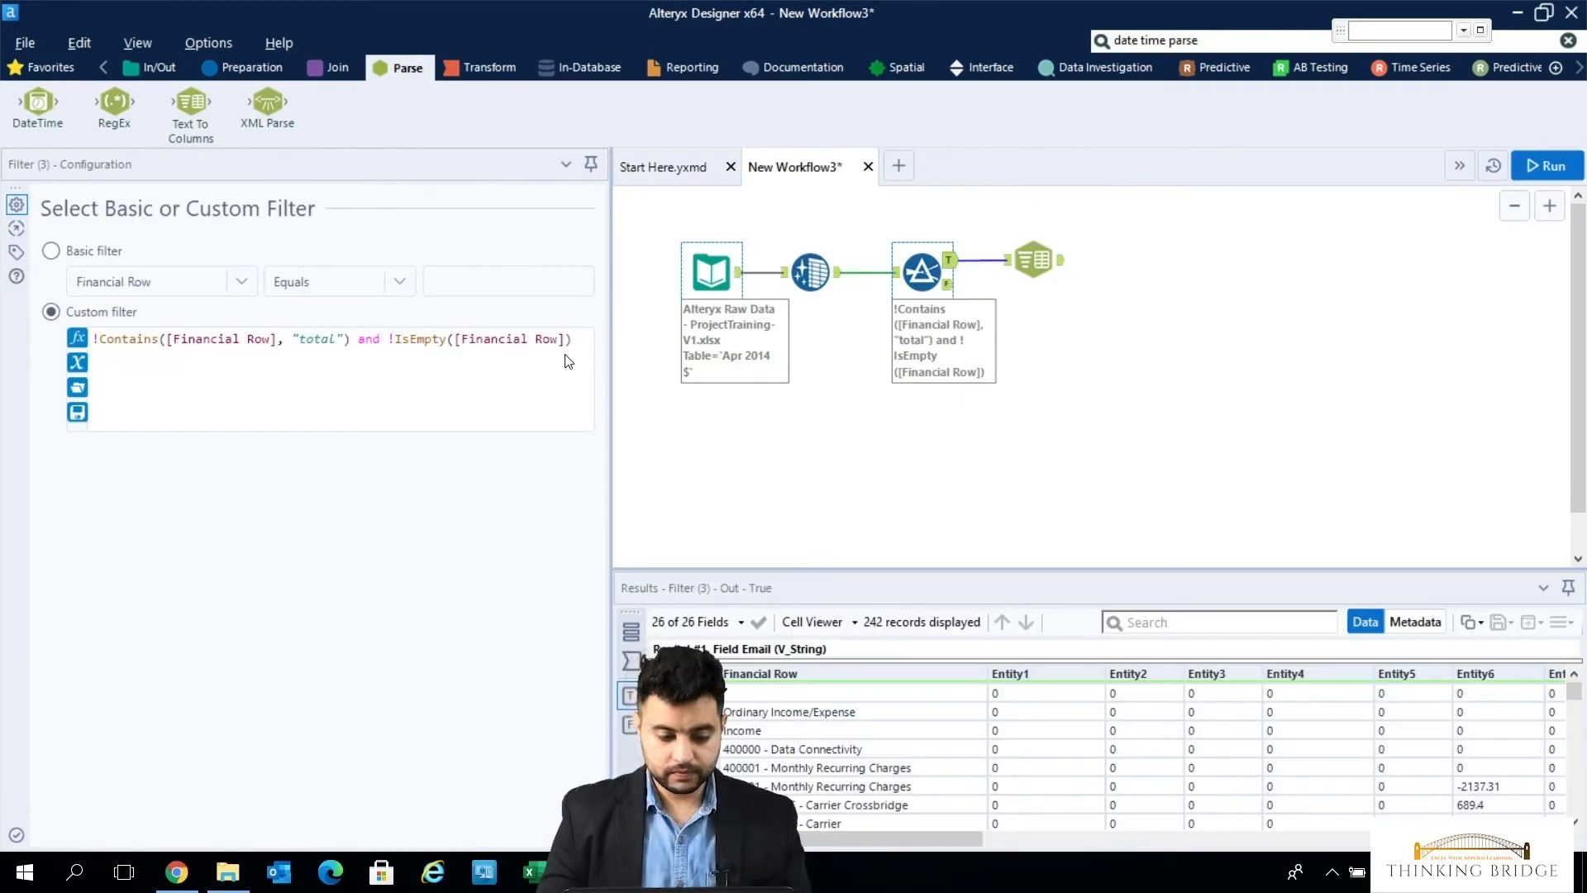
{"action": "left_click", "coordinate": [568, 361]}
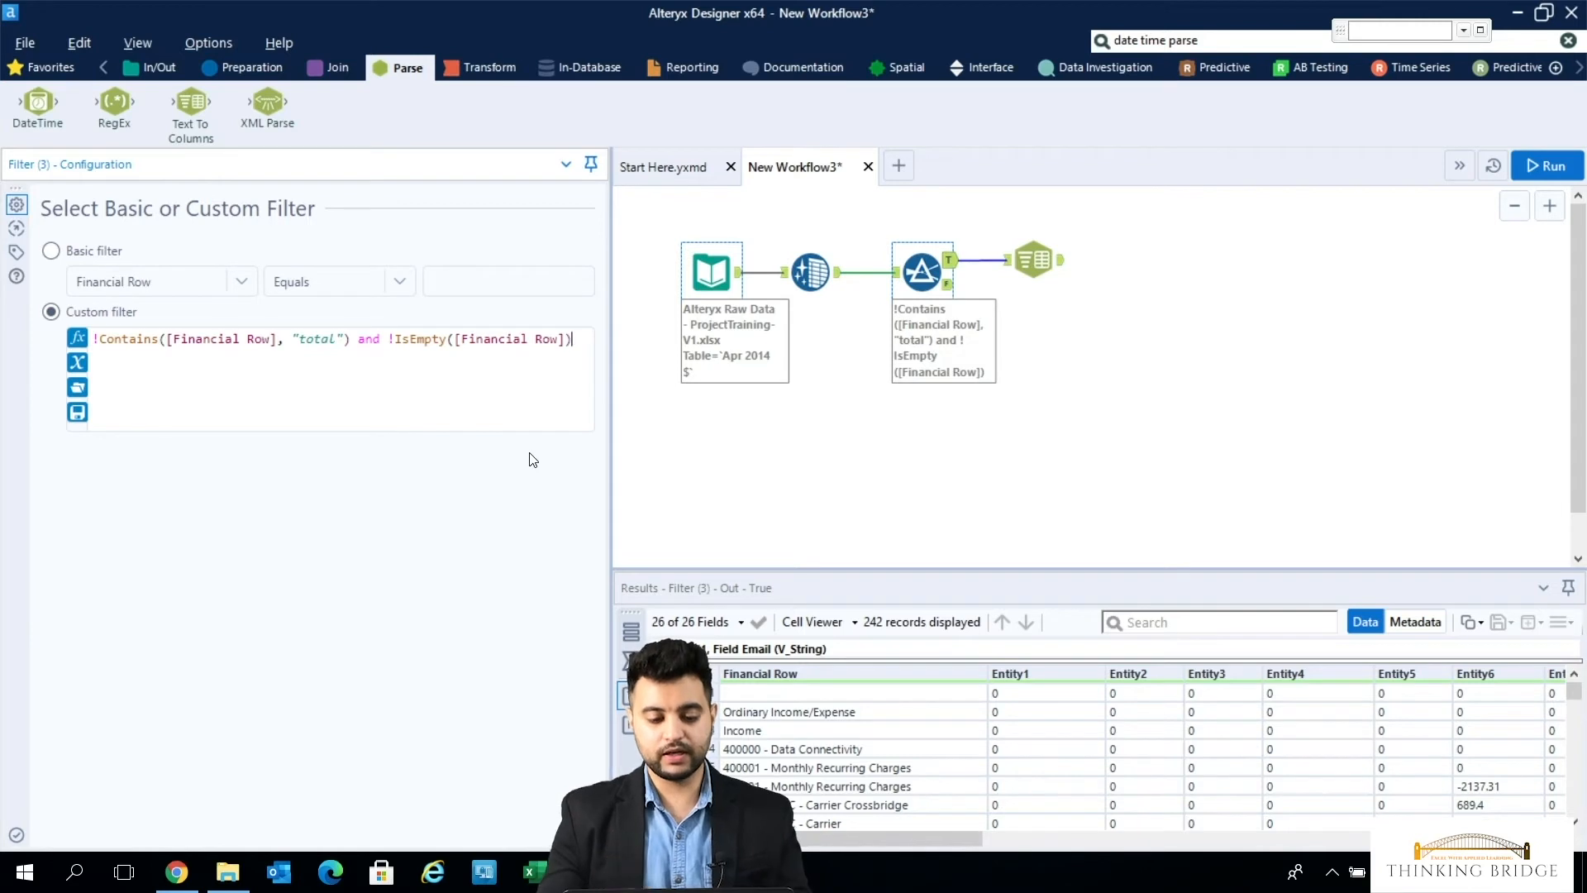
- Extend the custom filter expression with and !Contains([Financial Row], "profit")
{"action": "type", "text": "and"}
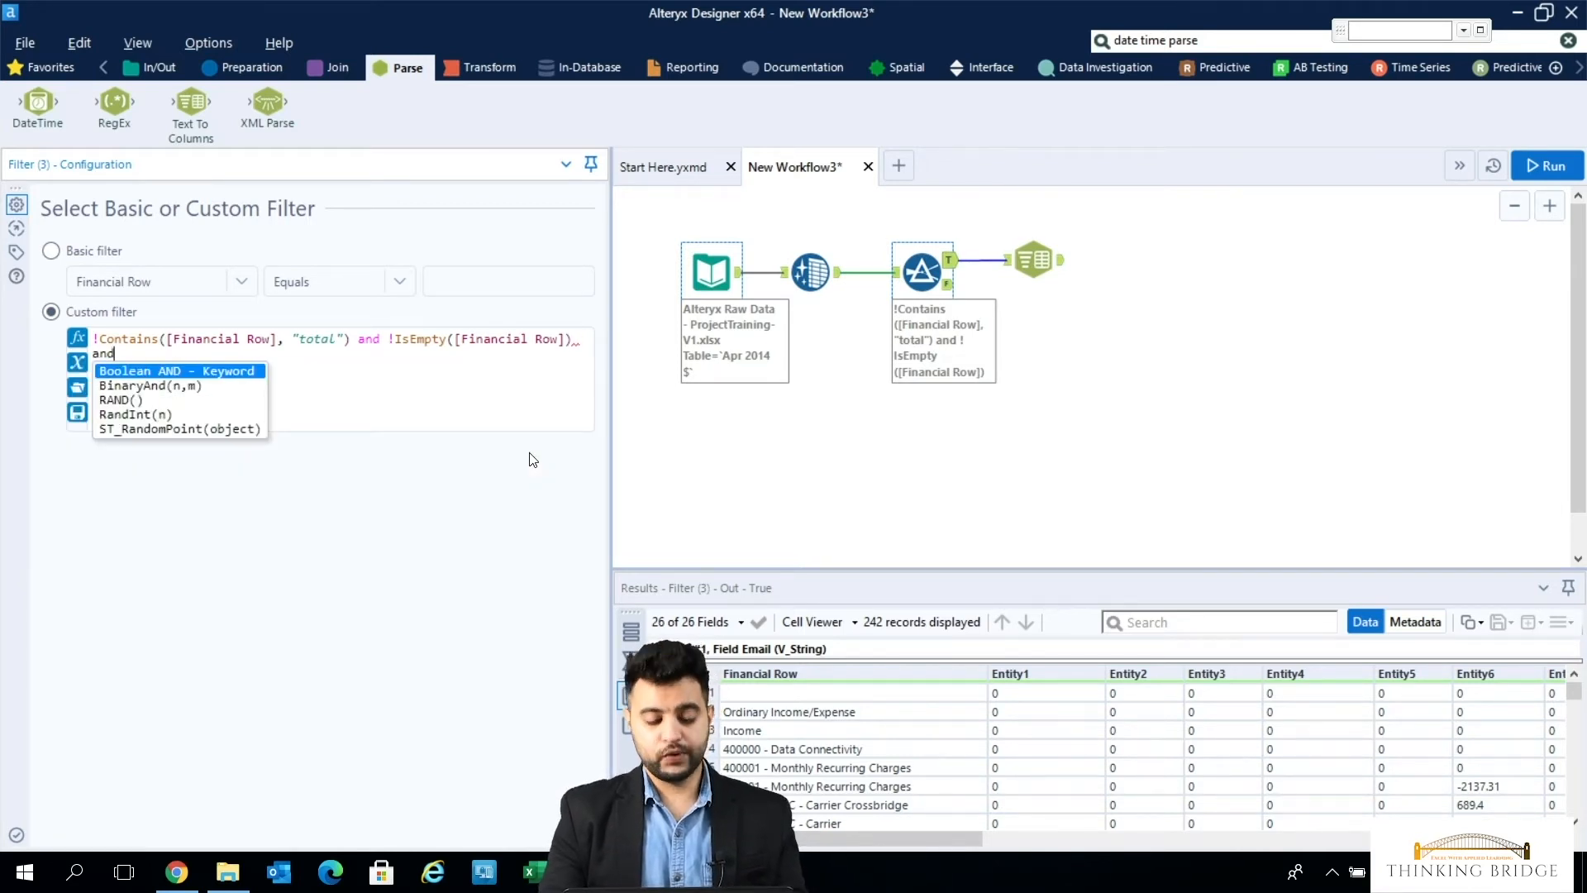
{"action": "type", "text": " !contains"}
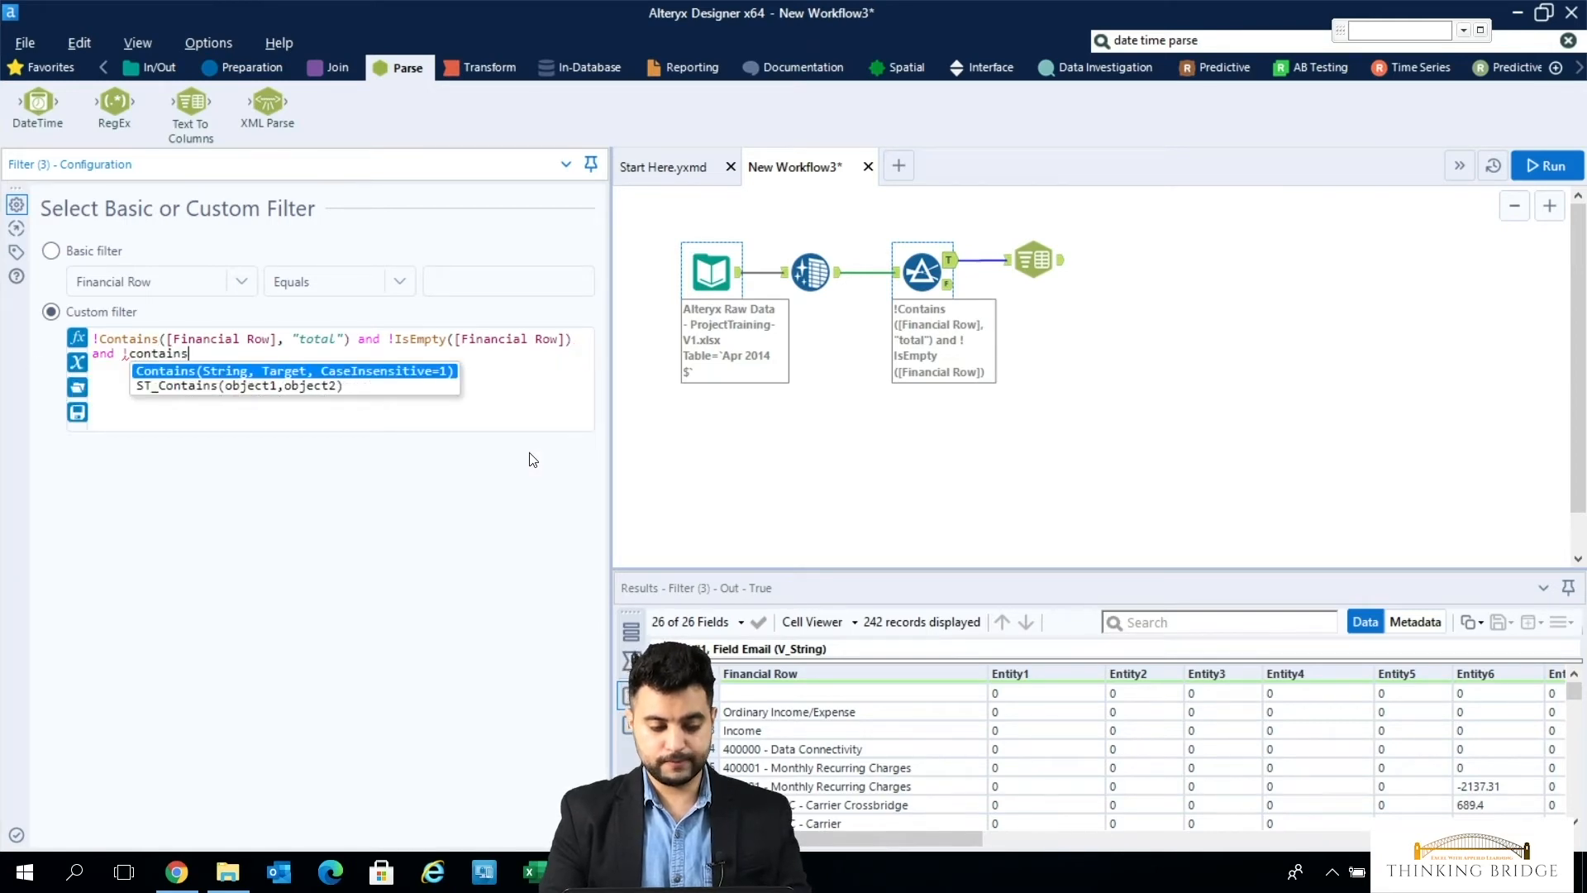
{"action": "key", "text": "Return"}
{"action": "type", "text": "financi, Target)"}
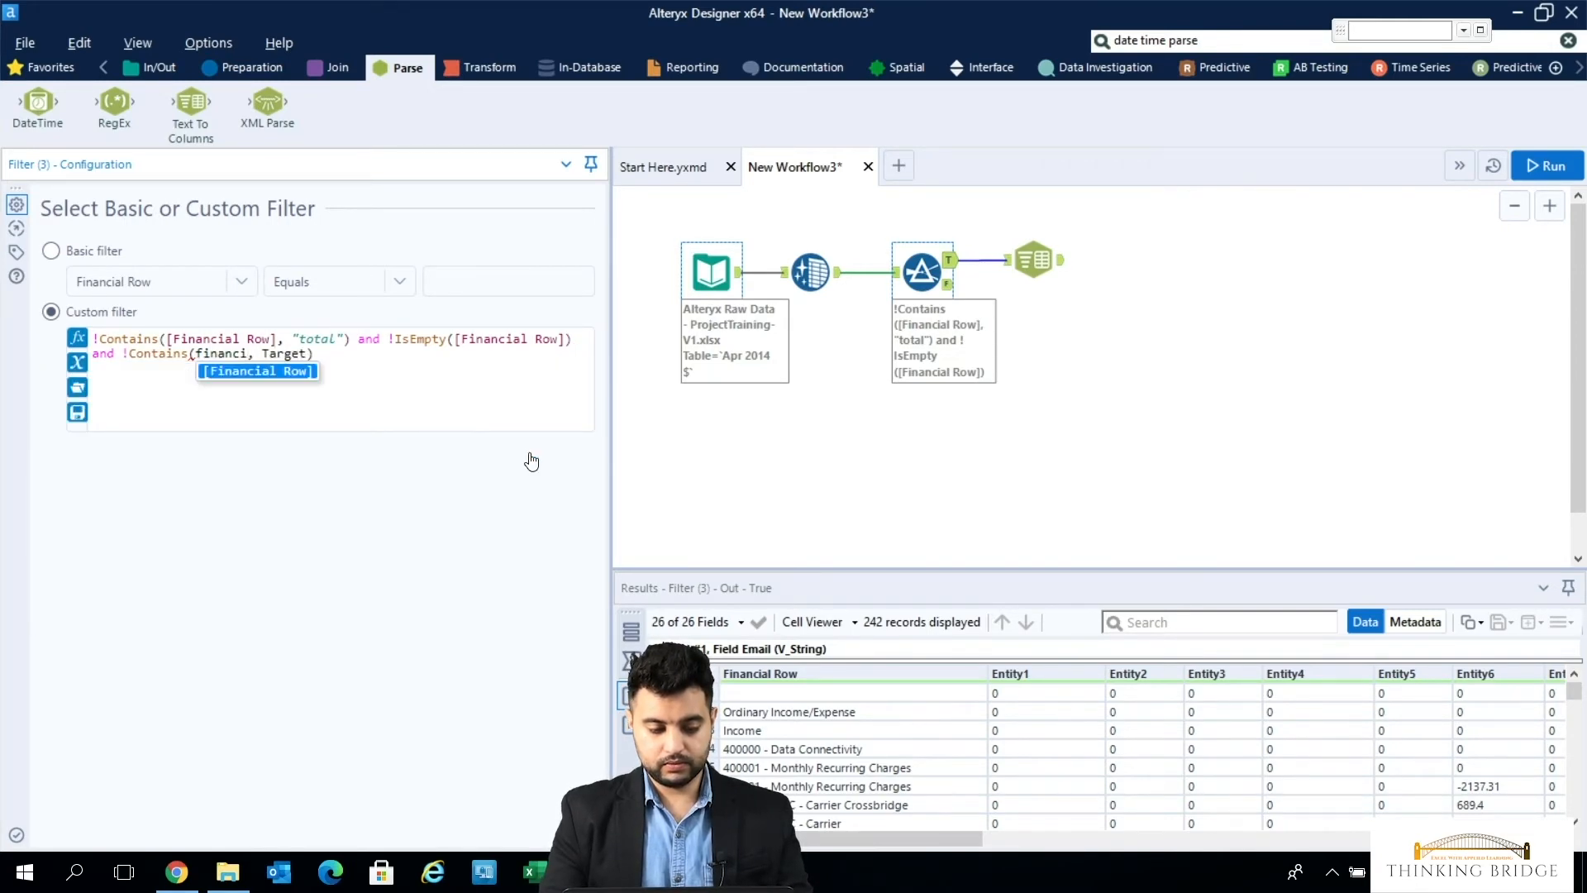
{"action": "key", "text": "Return"}
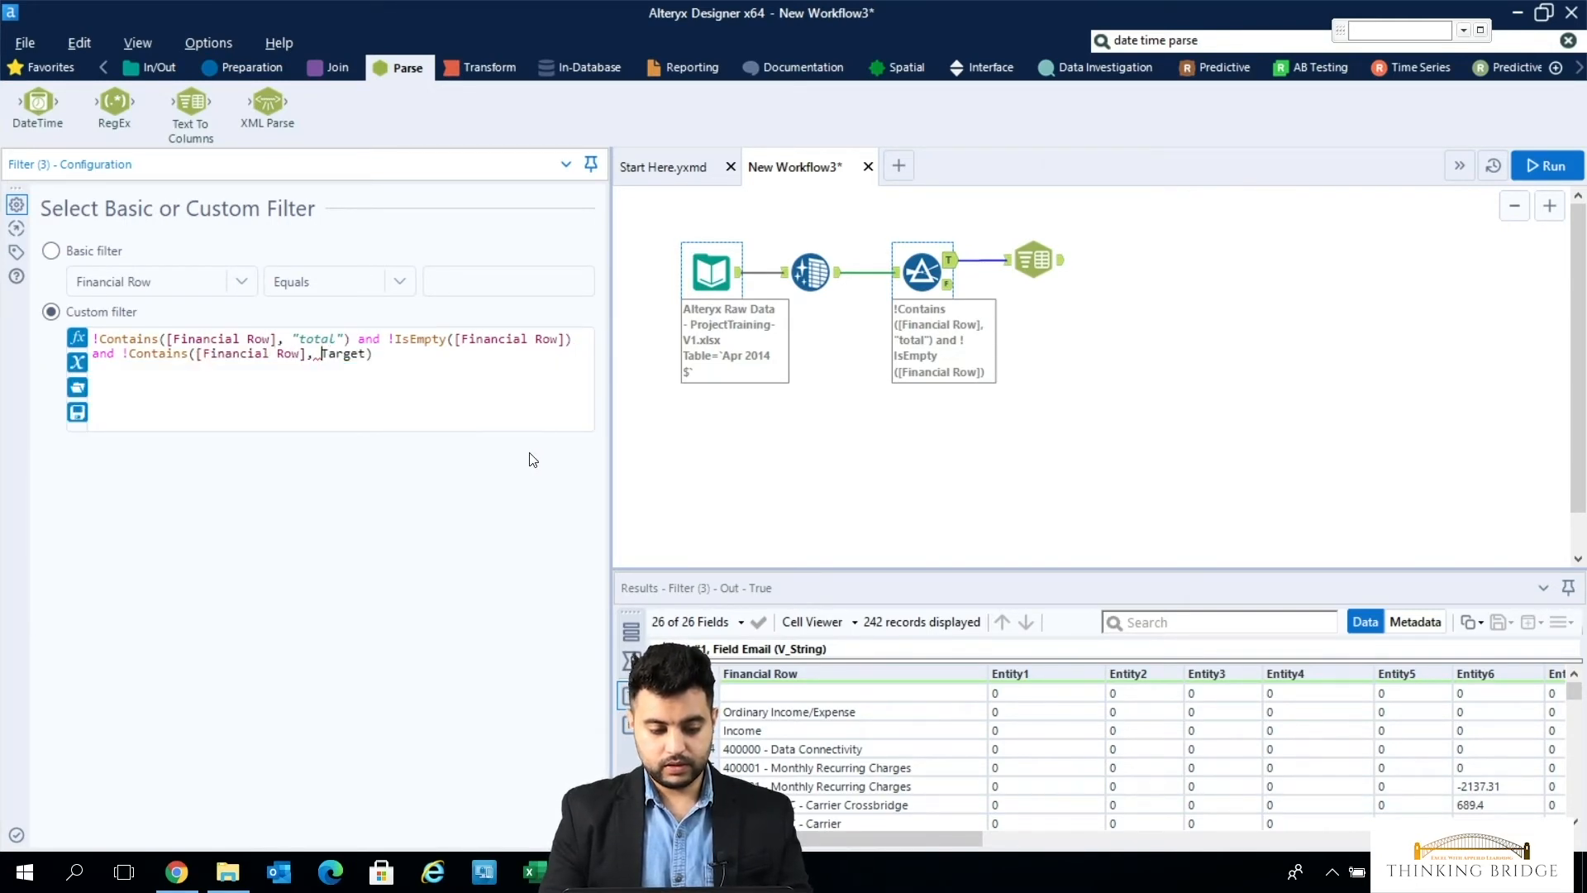
{"action": "key", "text": "Tab"}
{"action": "type", "text": "\"profit"}
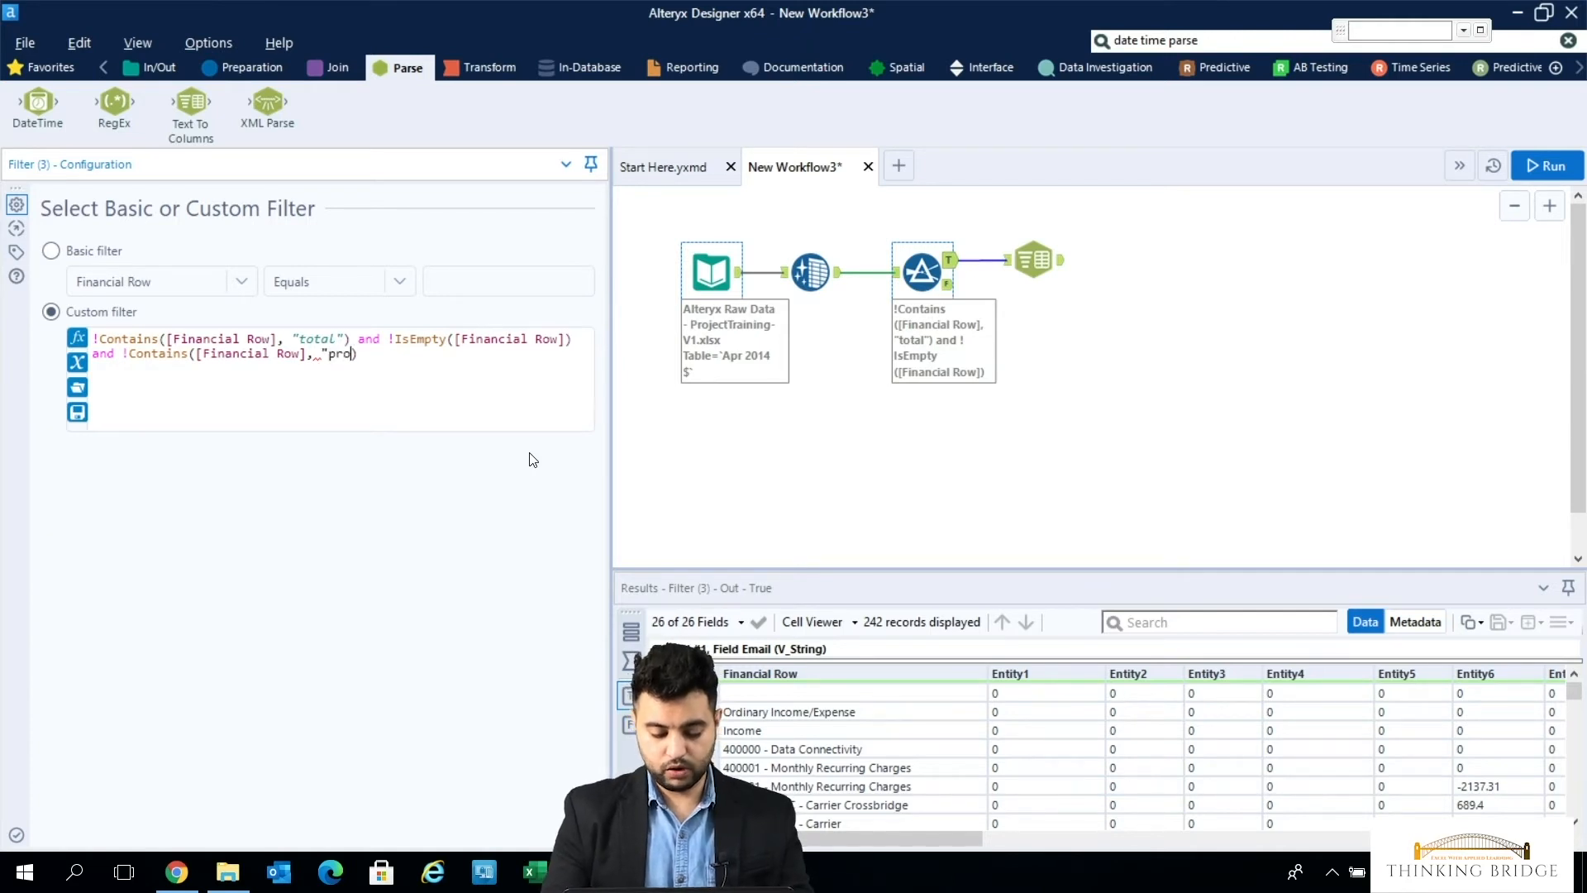
{"action": "type", "text": "\")"}
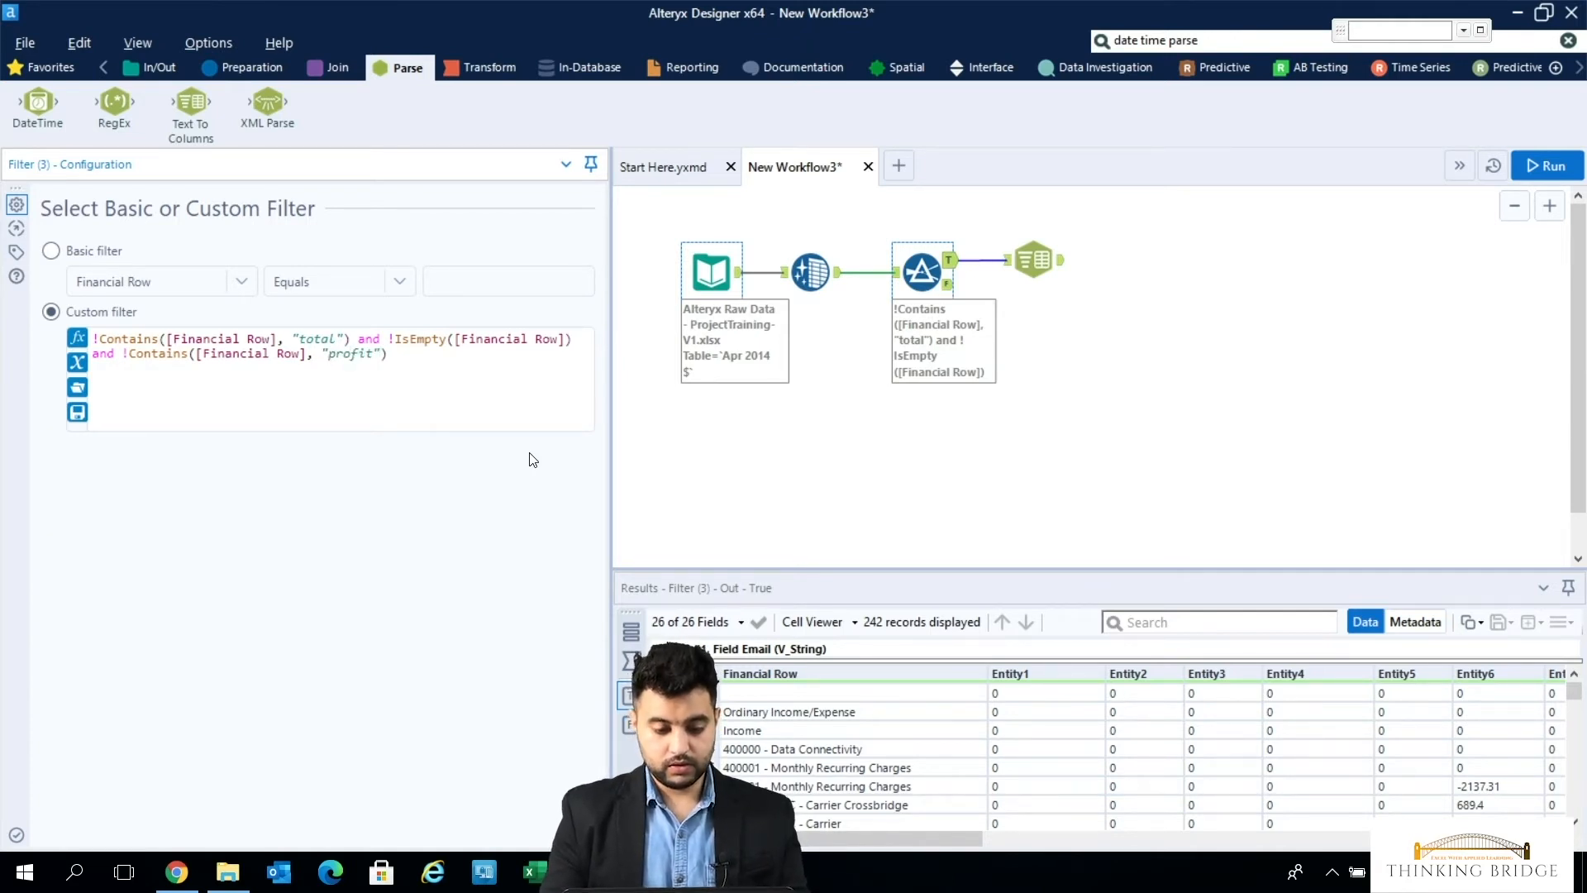
{"action": "type", "text": " and"}
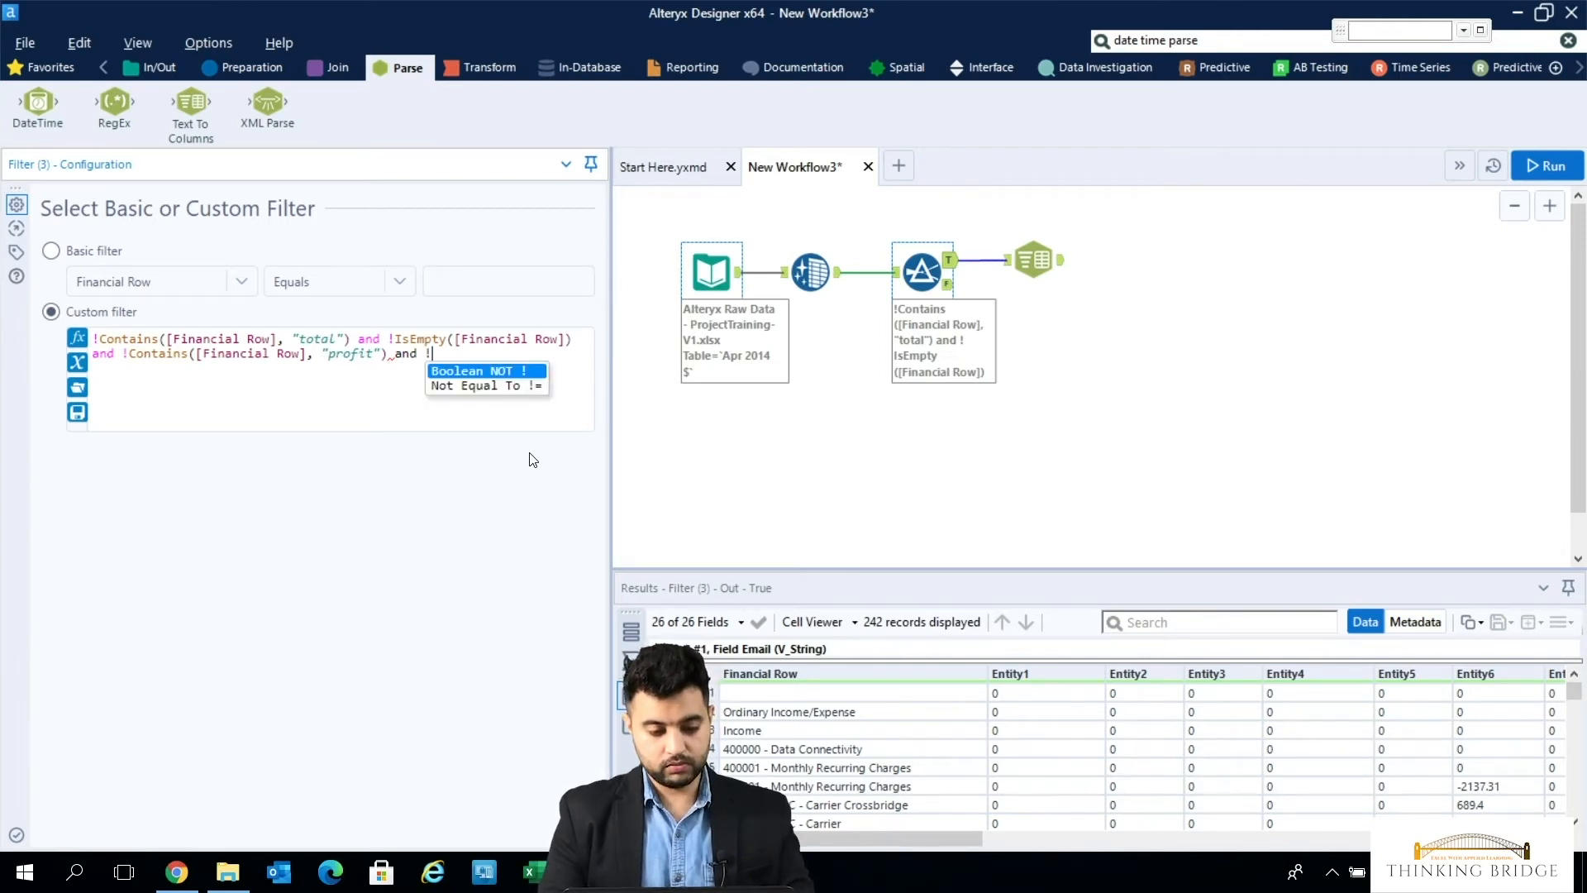
- Append and !Contains([Financial Row], "income") to the custom filter expression
{"action": "type", "text": "!cont"}
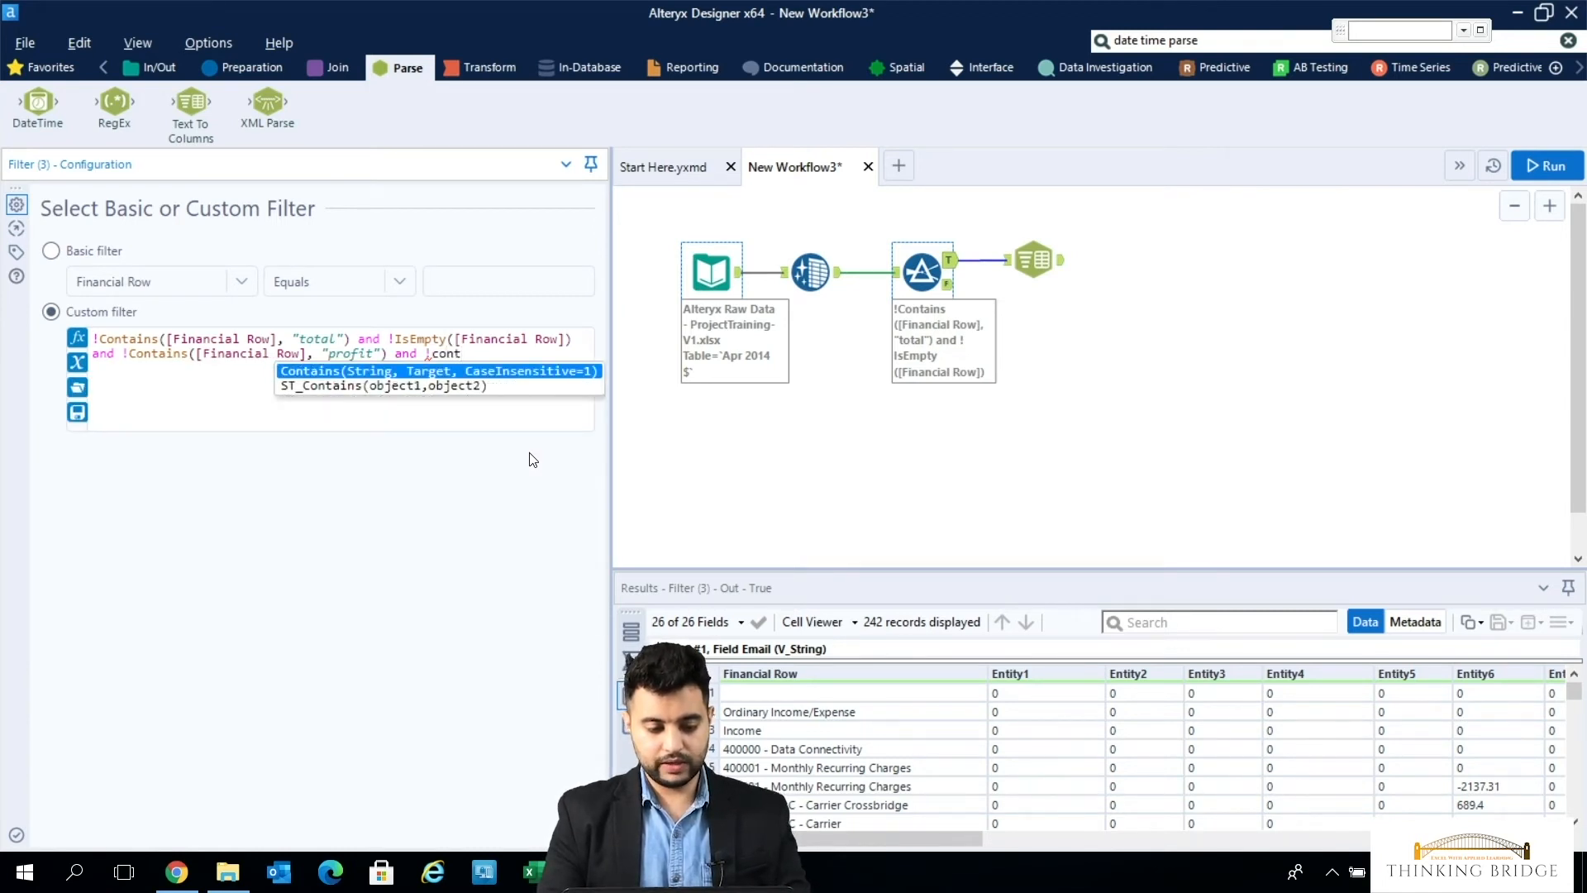
{"action": "type", "text": "ains"}
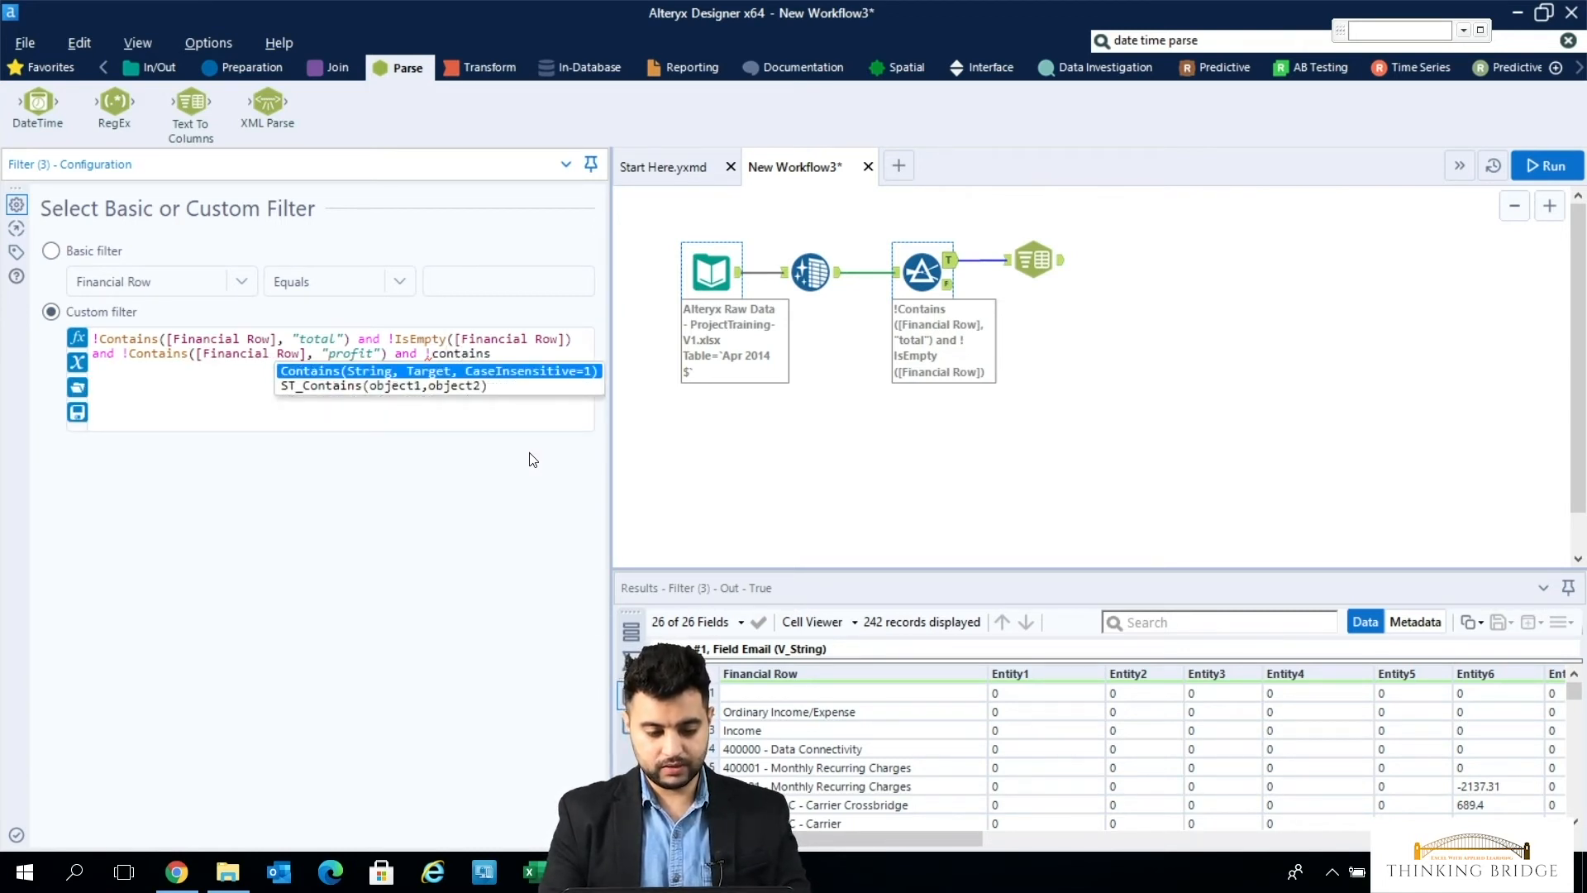
{"action": "key", "text": "Return"}
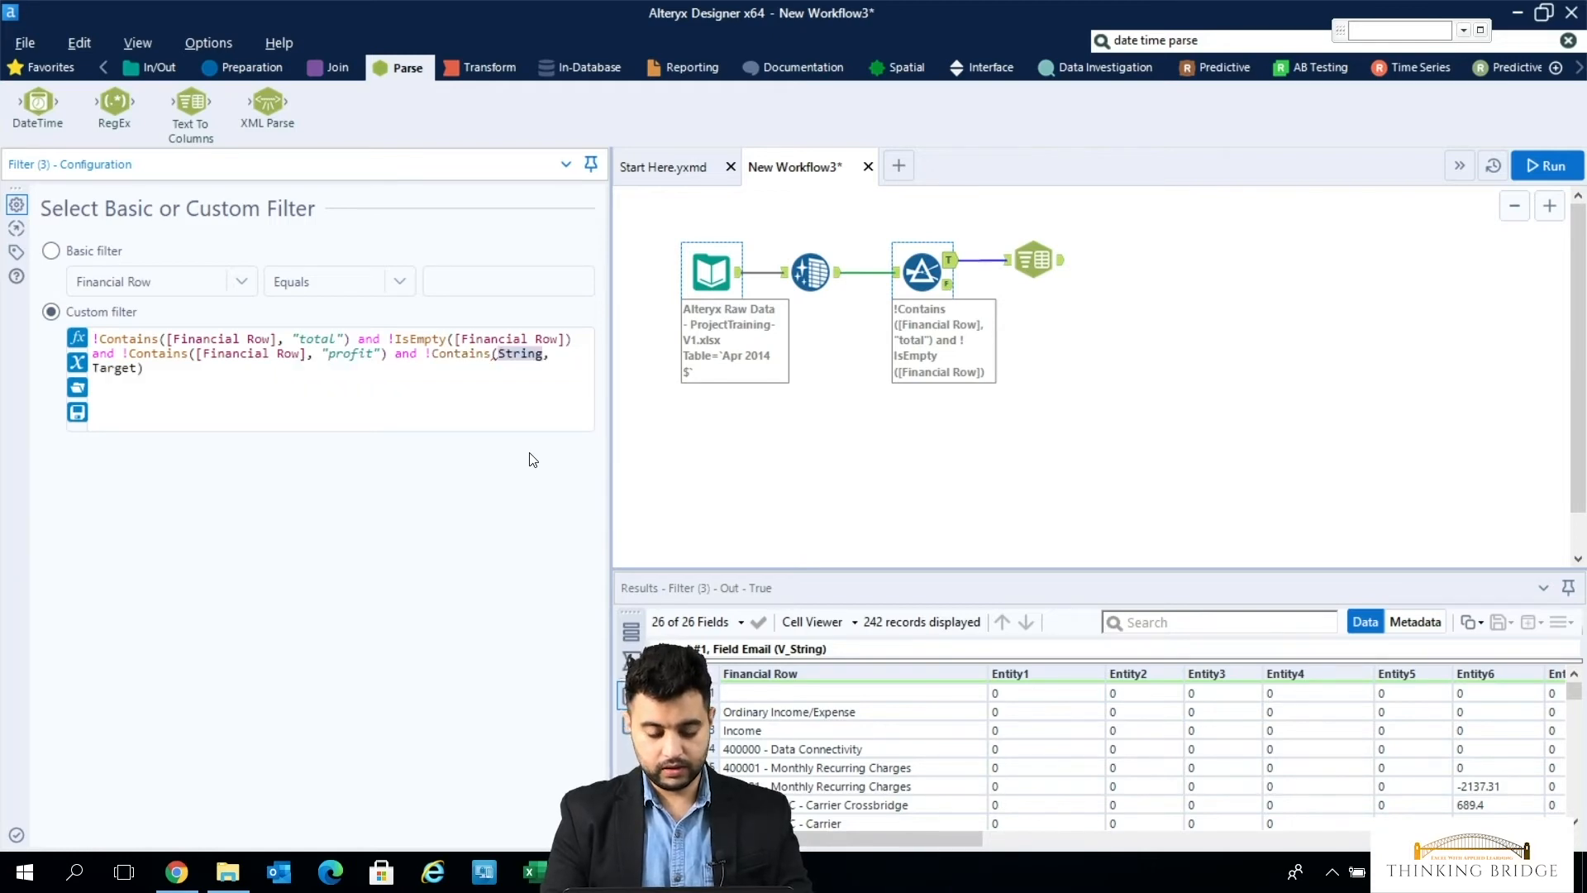
{"action": "type", "text": "fin"}
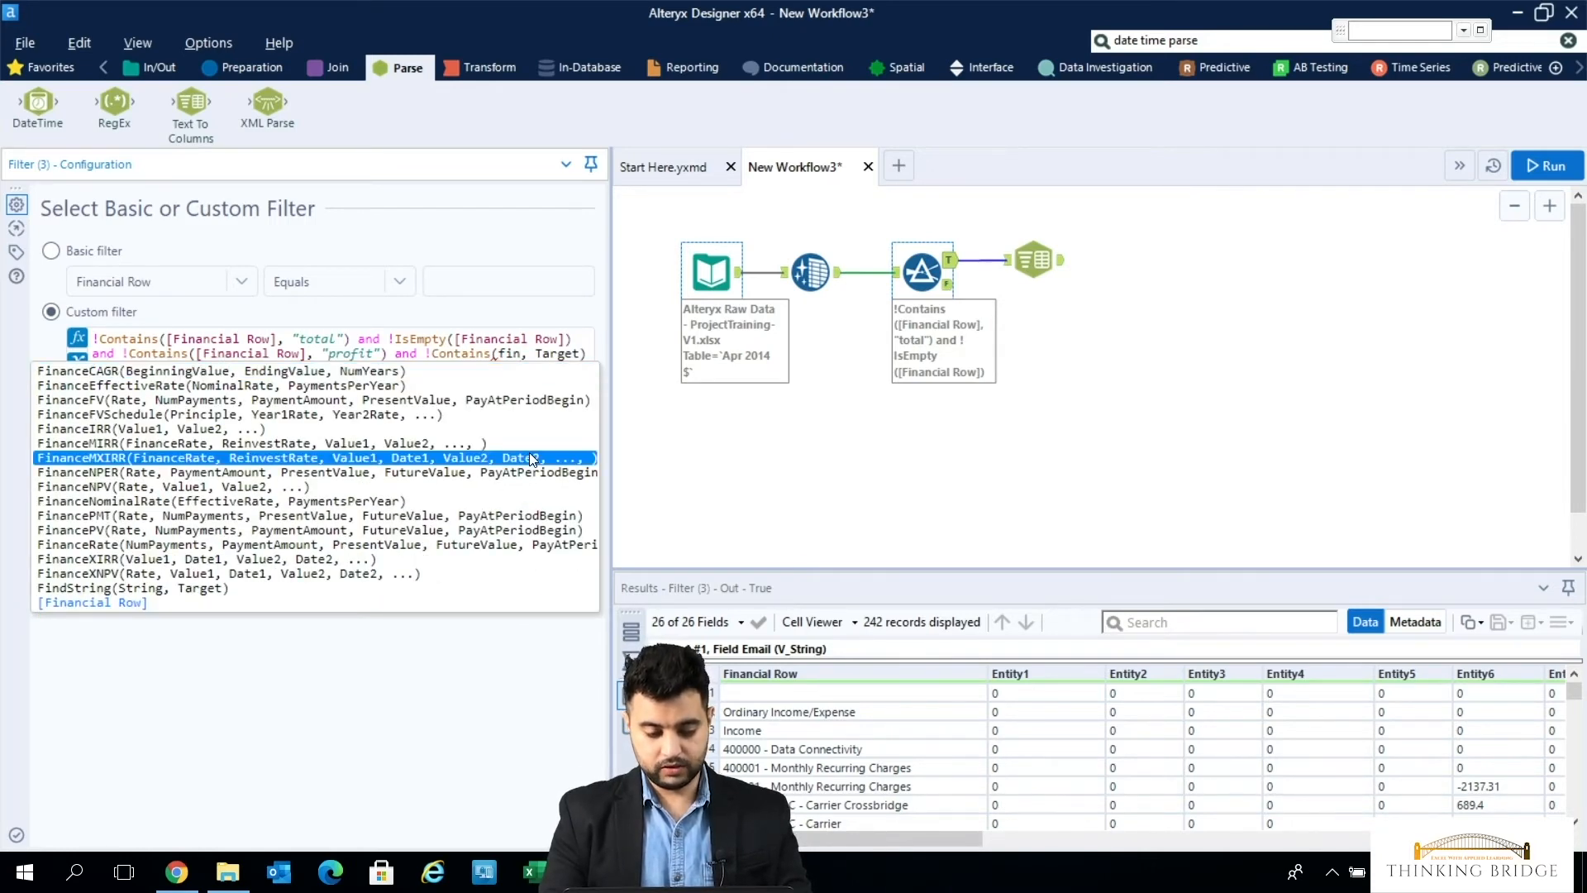
{"action": "type", "text": "anci"}
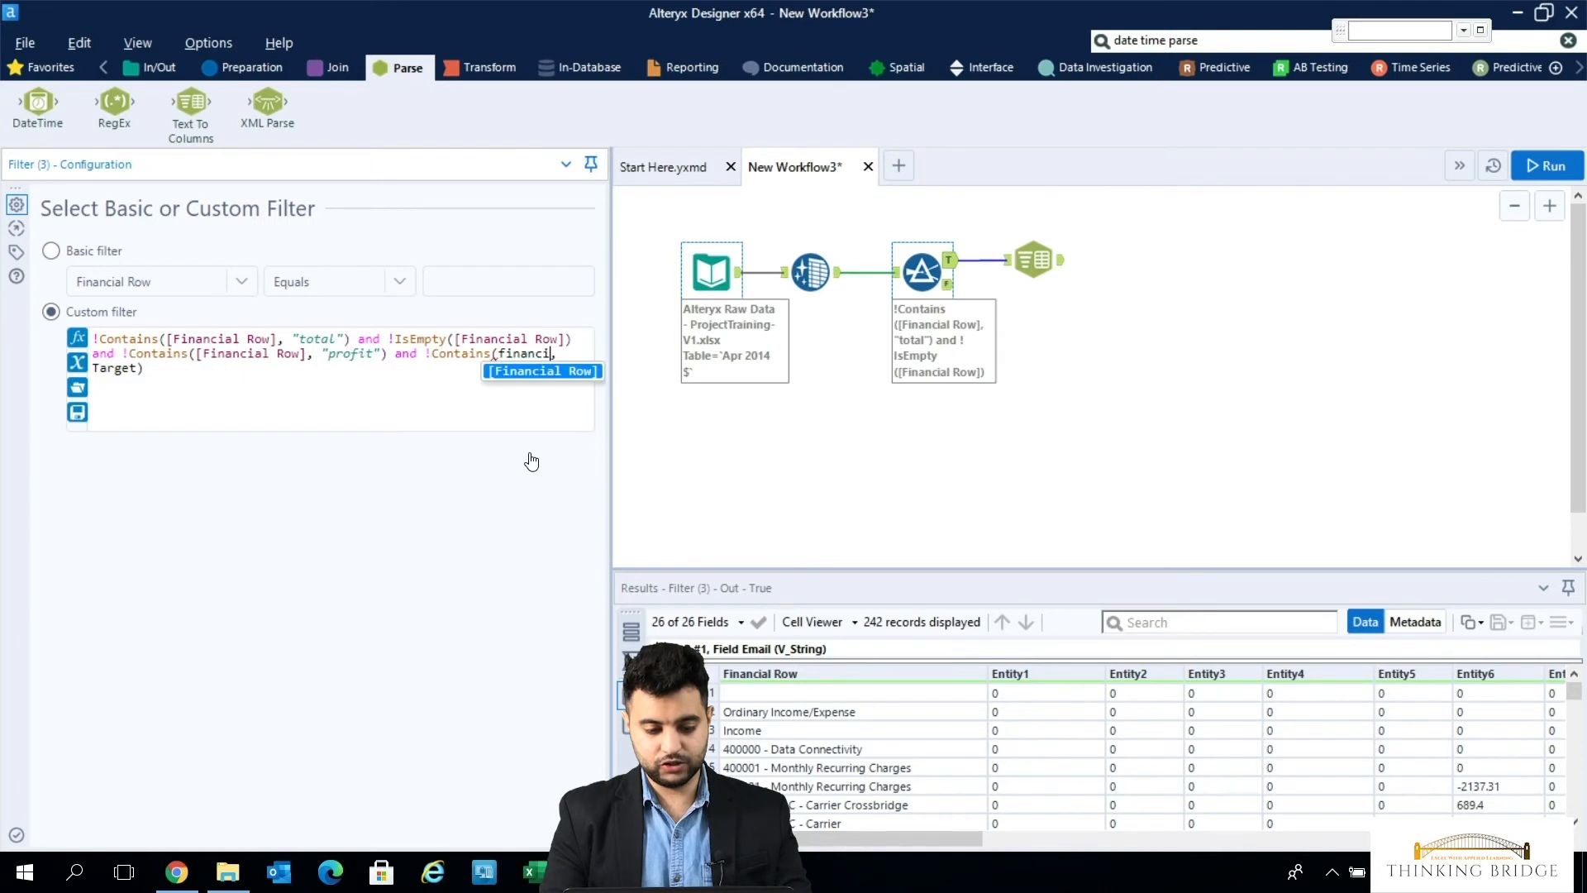
{"action": "key", "text": "Return"}
{"action": "key", "text": "Tab"}
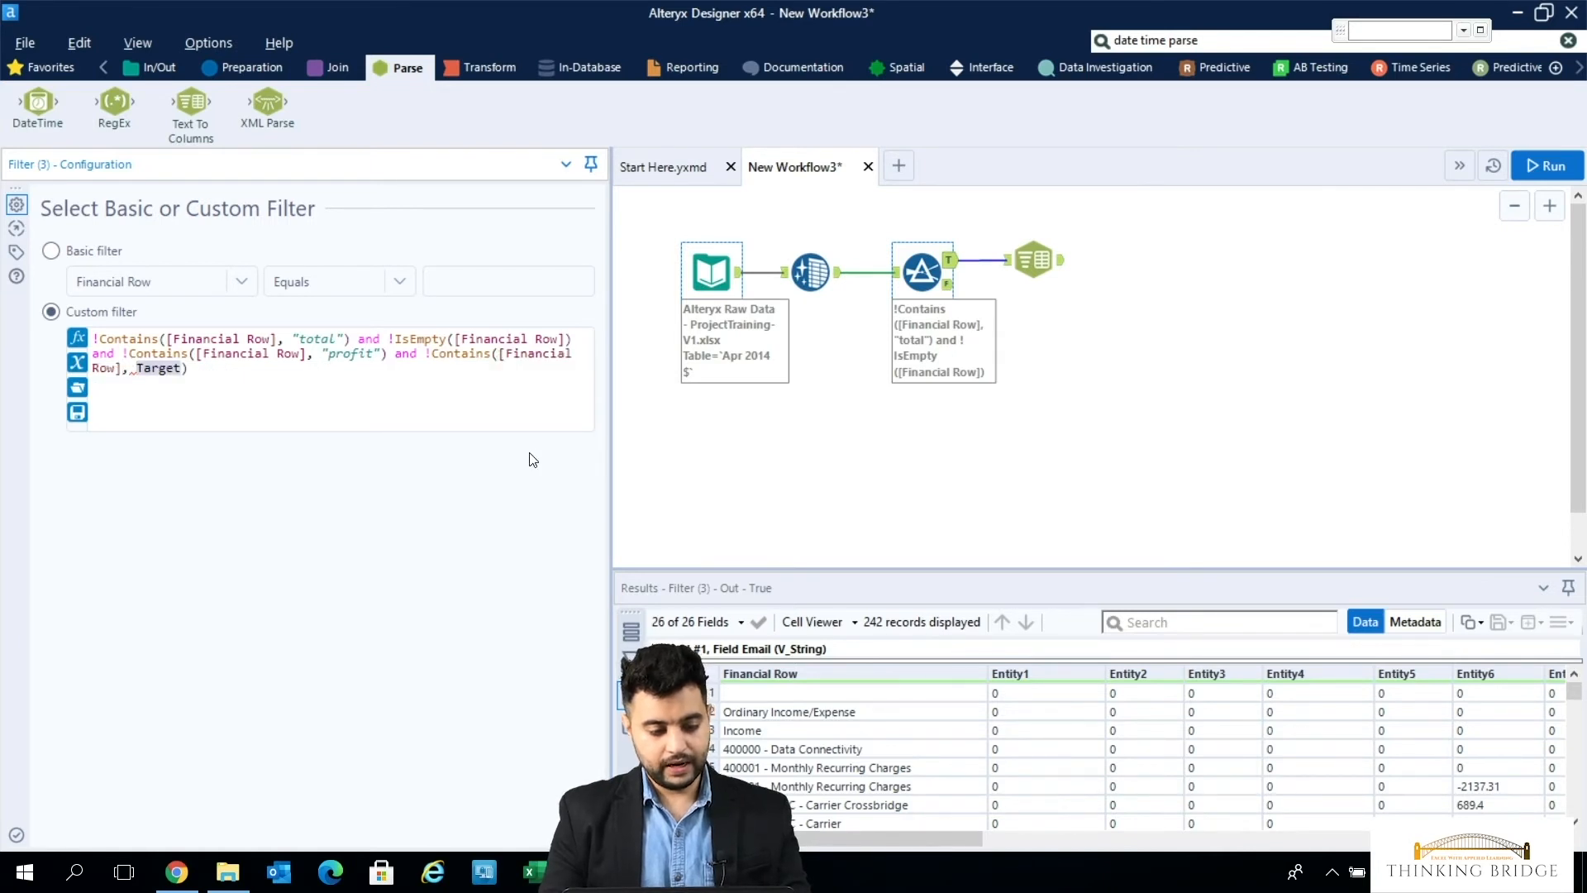
{"action": "type", "text": "\"income\""}
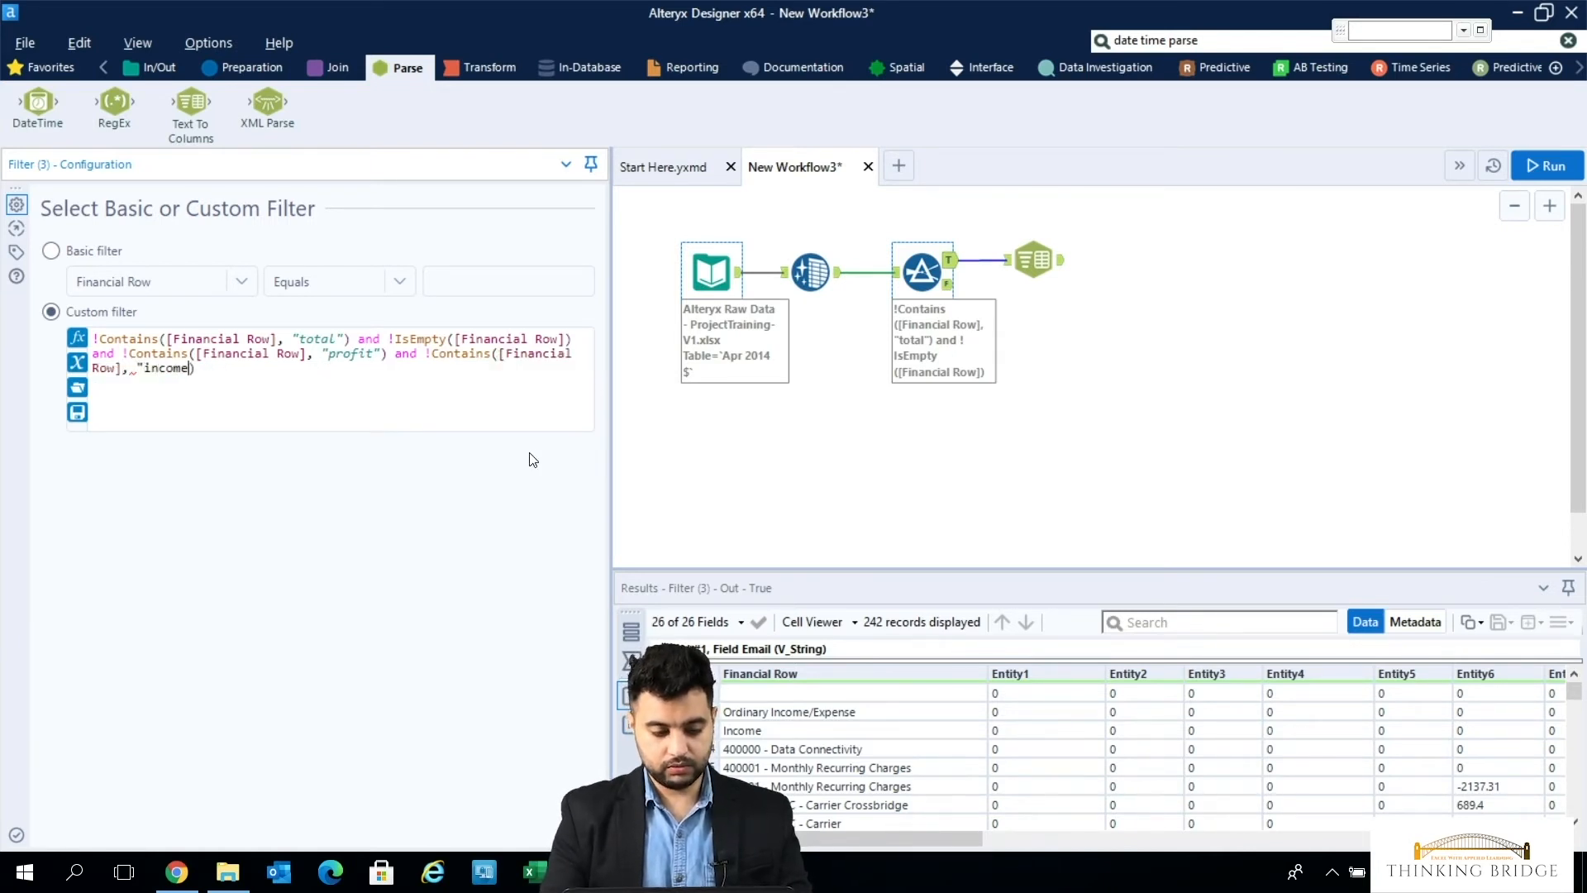
{"action": "key", "text": "Right"}
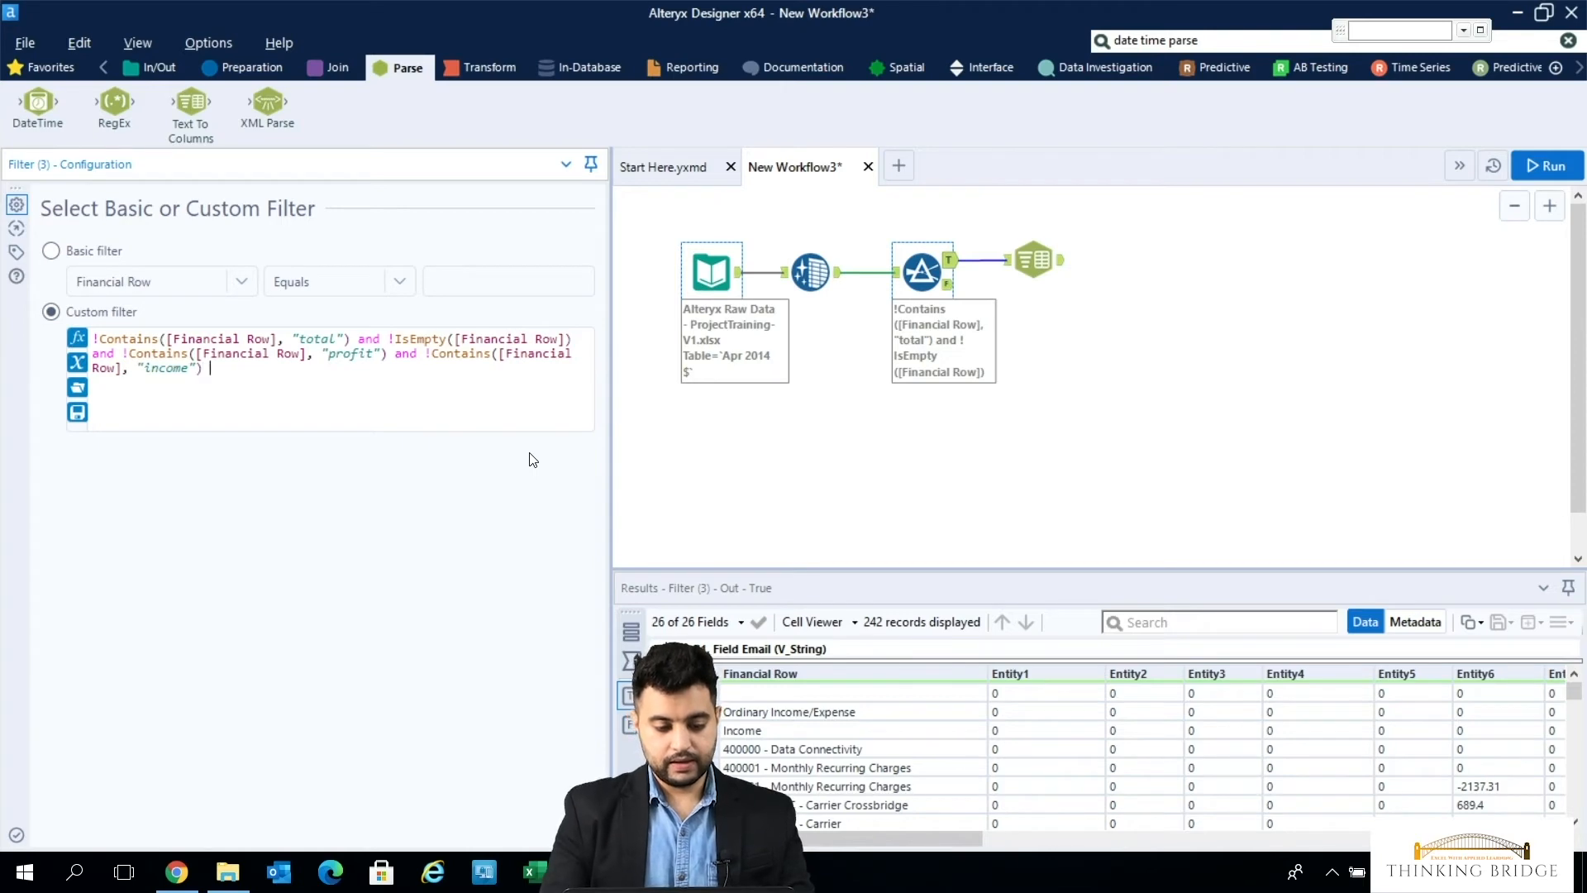
- Append and !Contains([Financial Row], "cost") to the custom filter expression
{"action": "type", "text": "and !cont"}
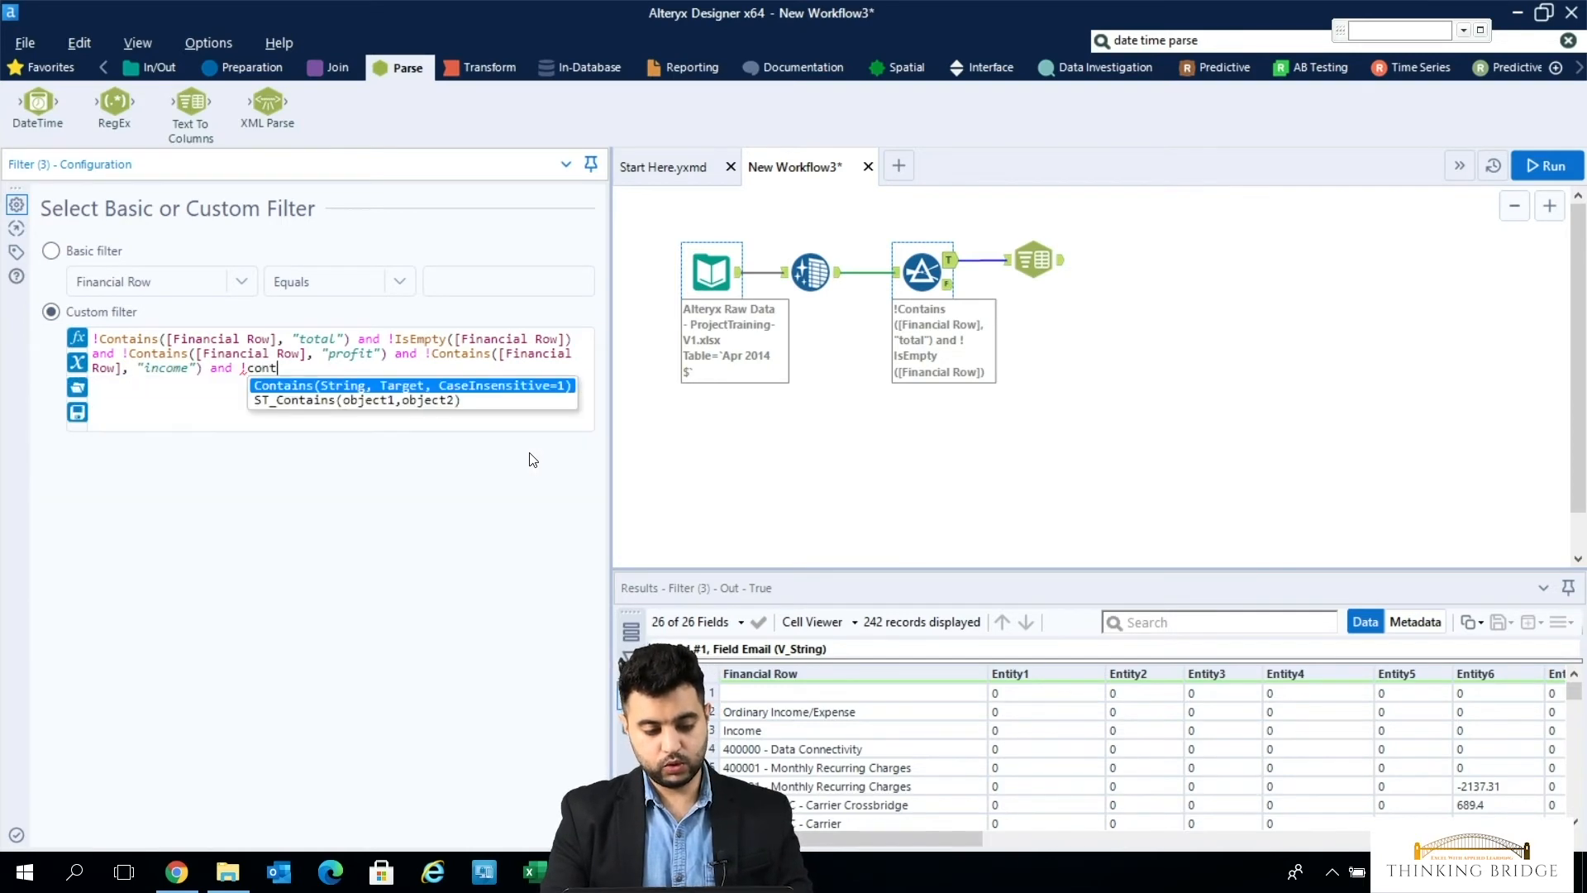
{"action": "type", "text": "ain"}
{"action": "key", "text": "Return"}
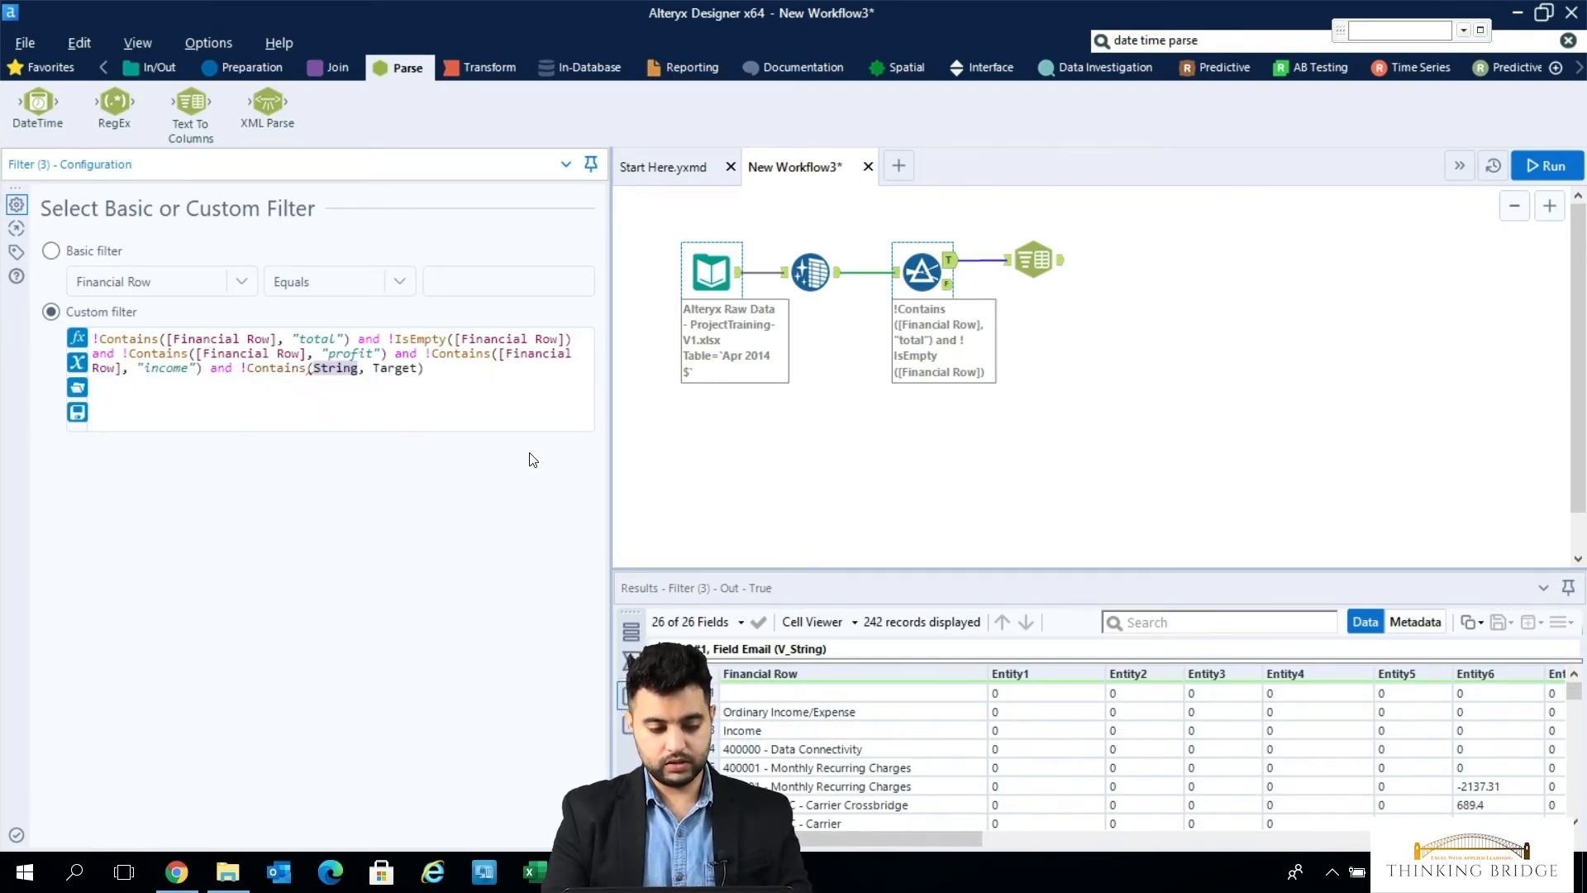
{"action": "type", "text": "Fi"}
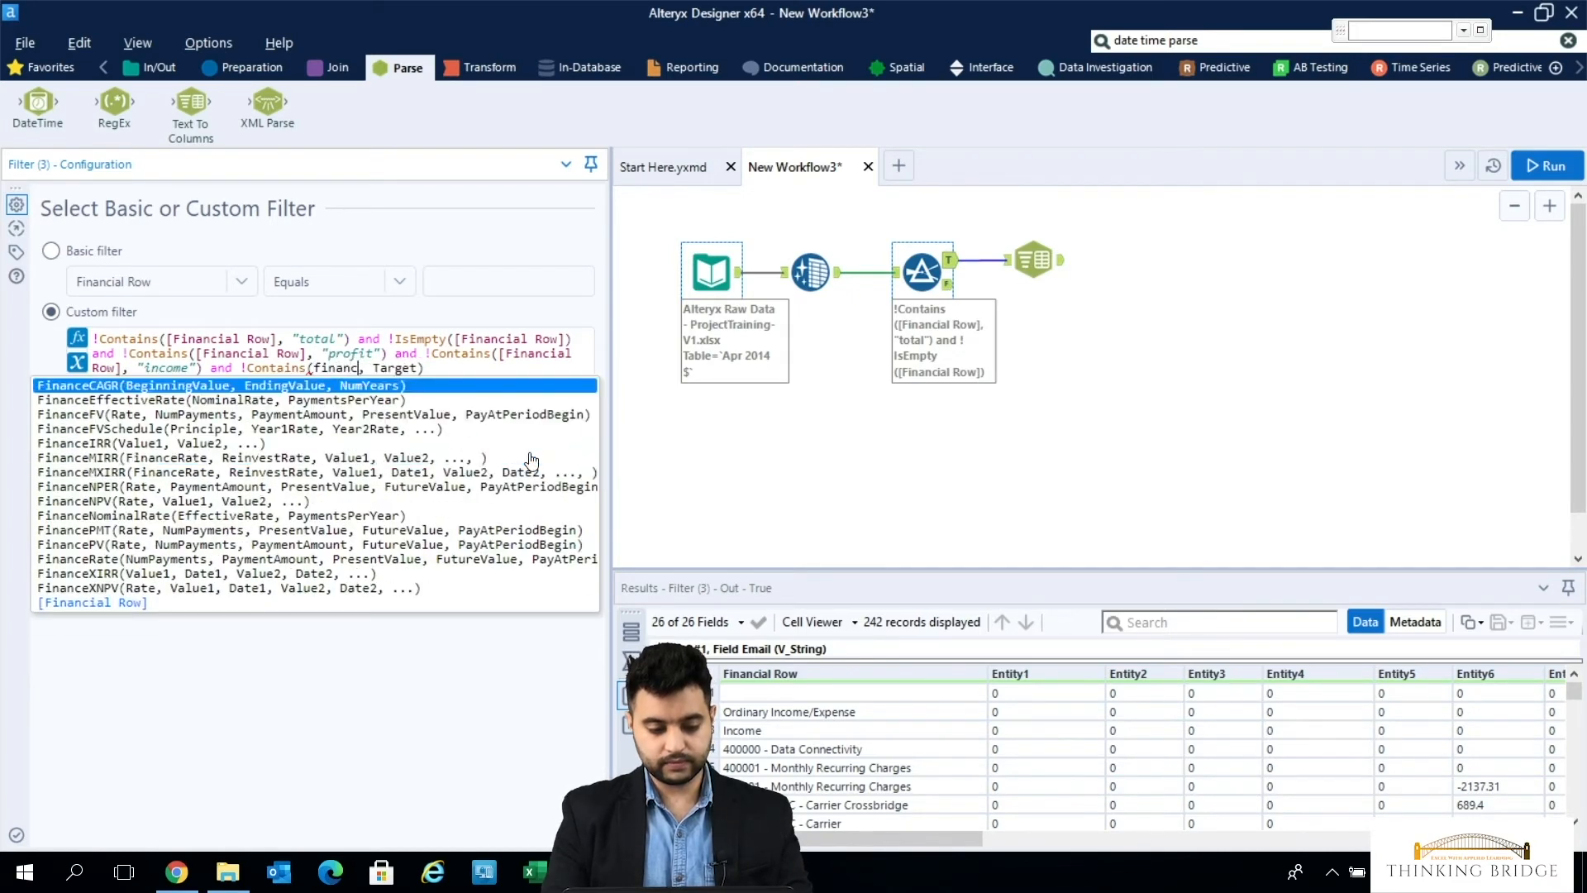
{"action": "key", "text": "Return"}
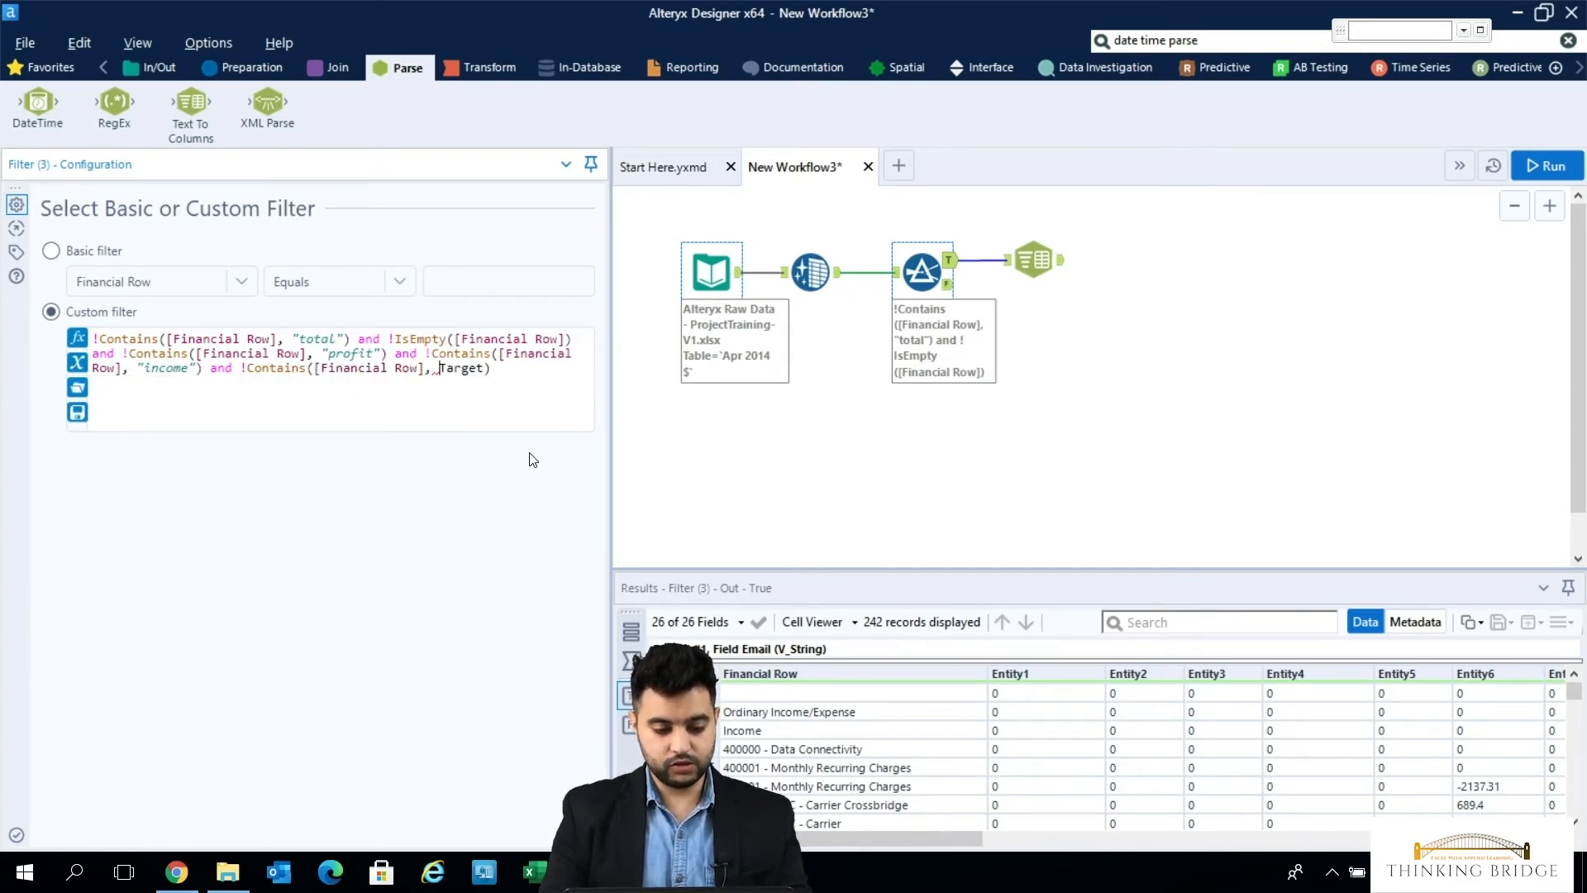
{"action": "key", "text": "Tab"}
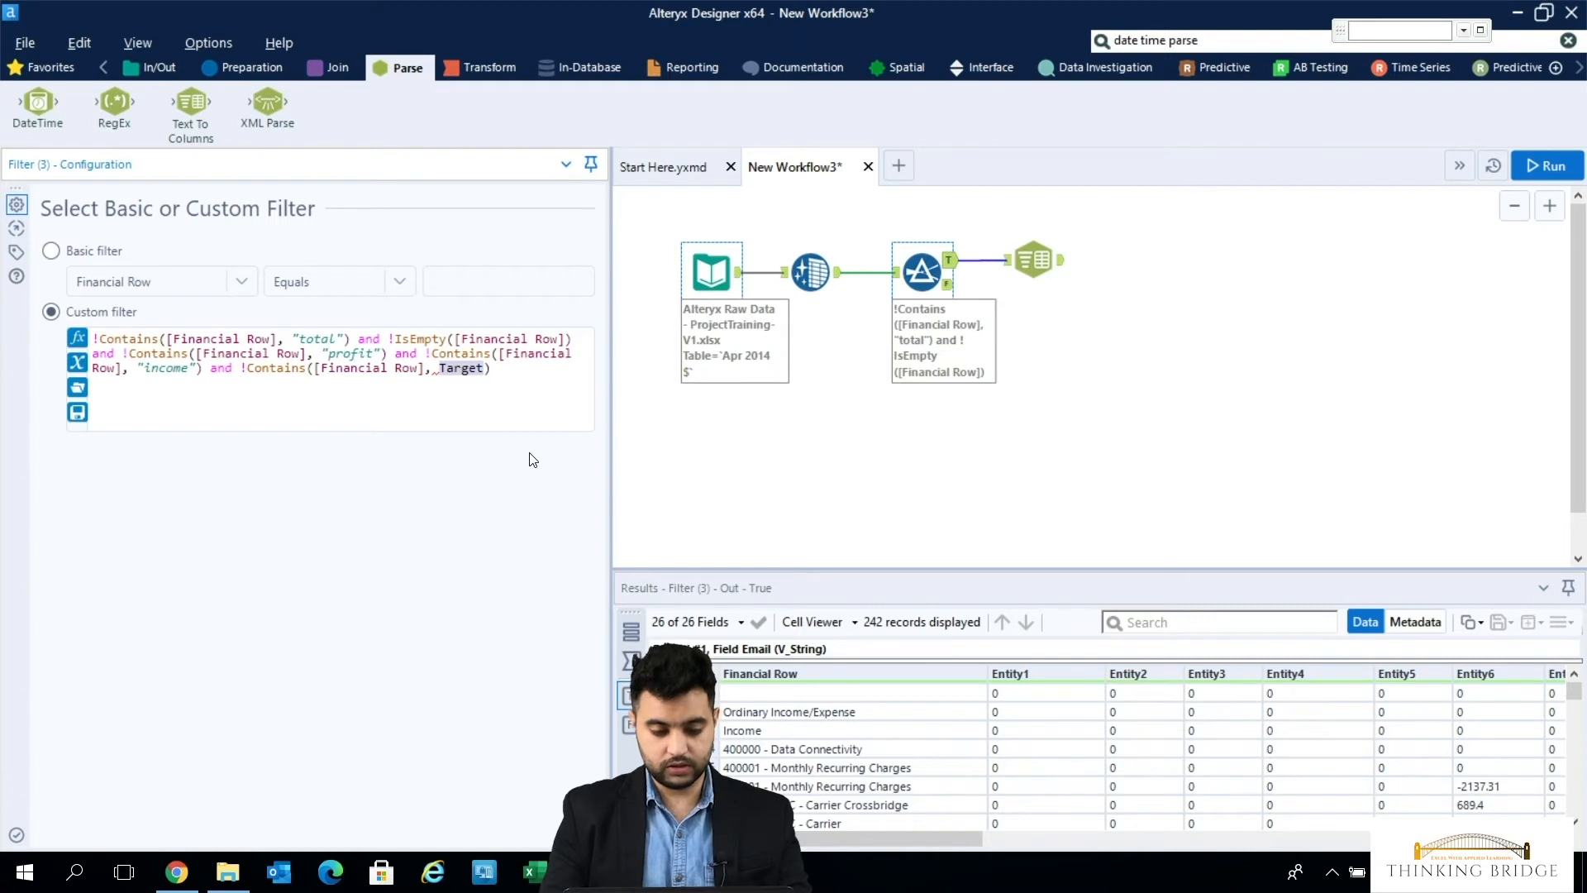
{"action": "type", "text": "\""}
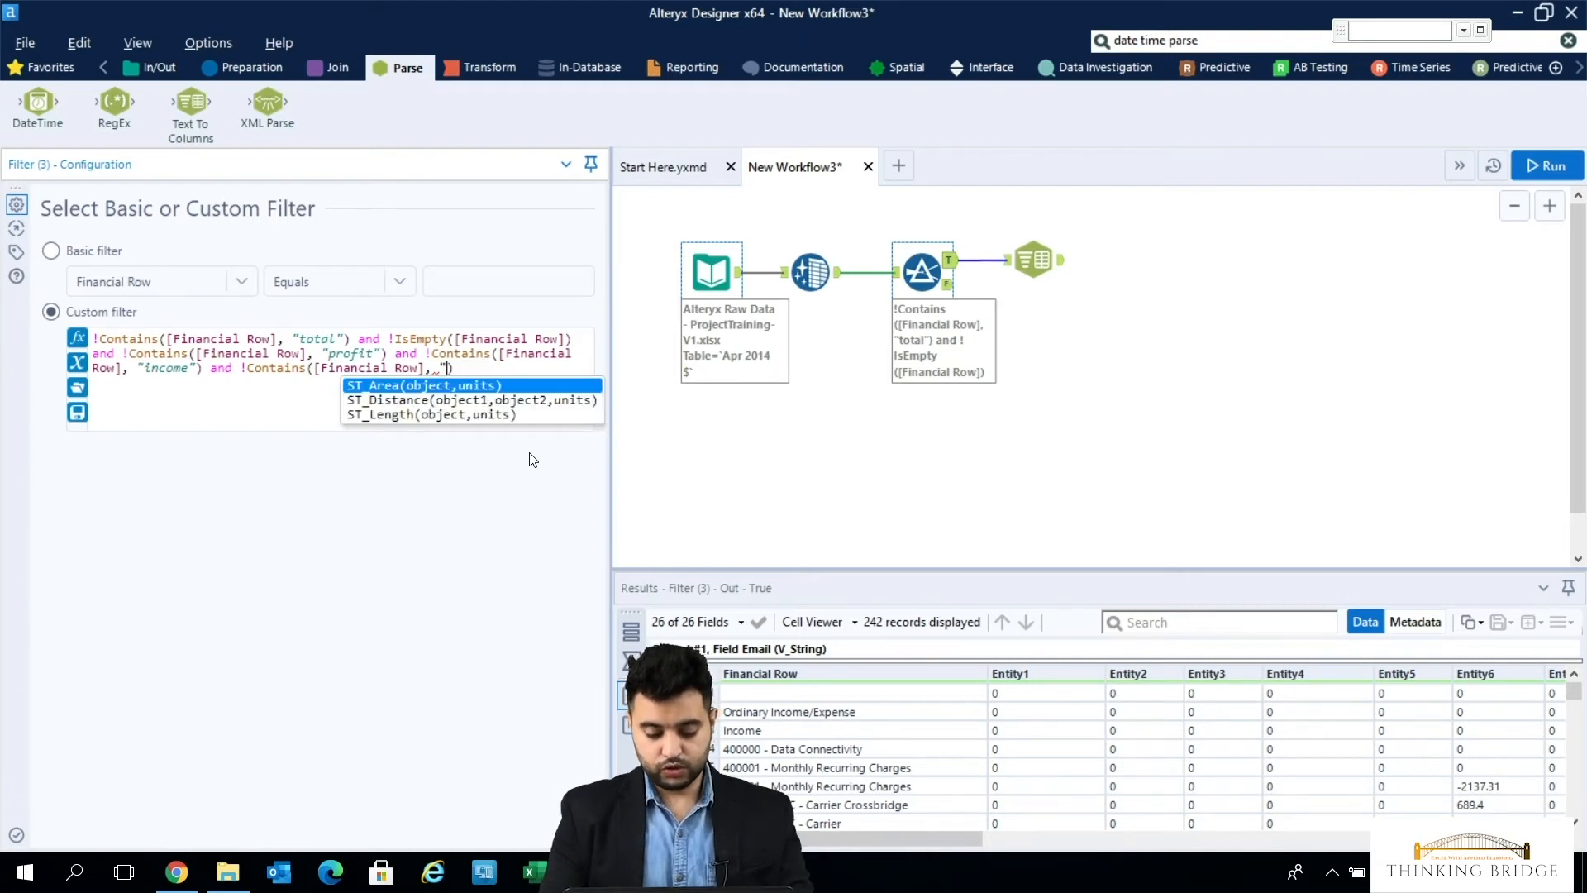
{"action": "type", "text": "cost\""}
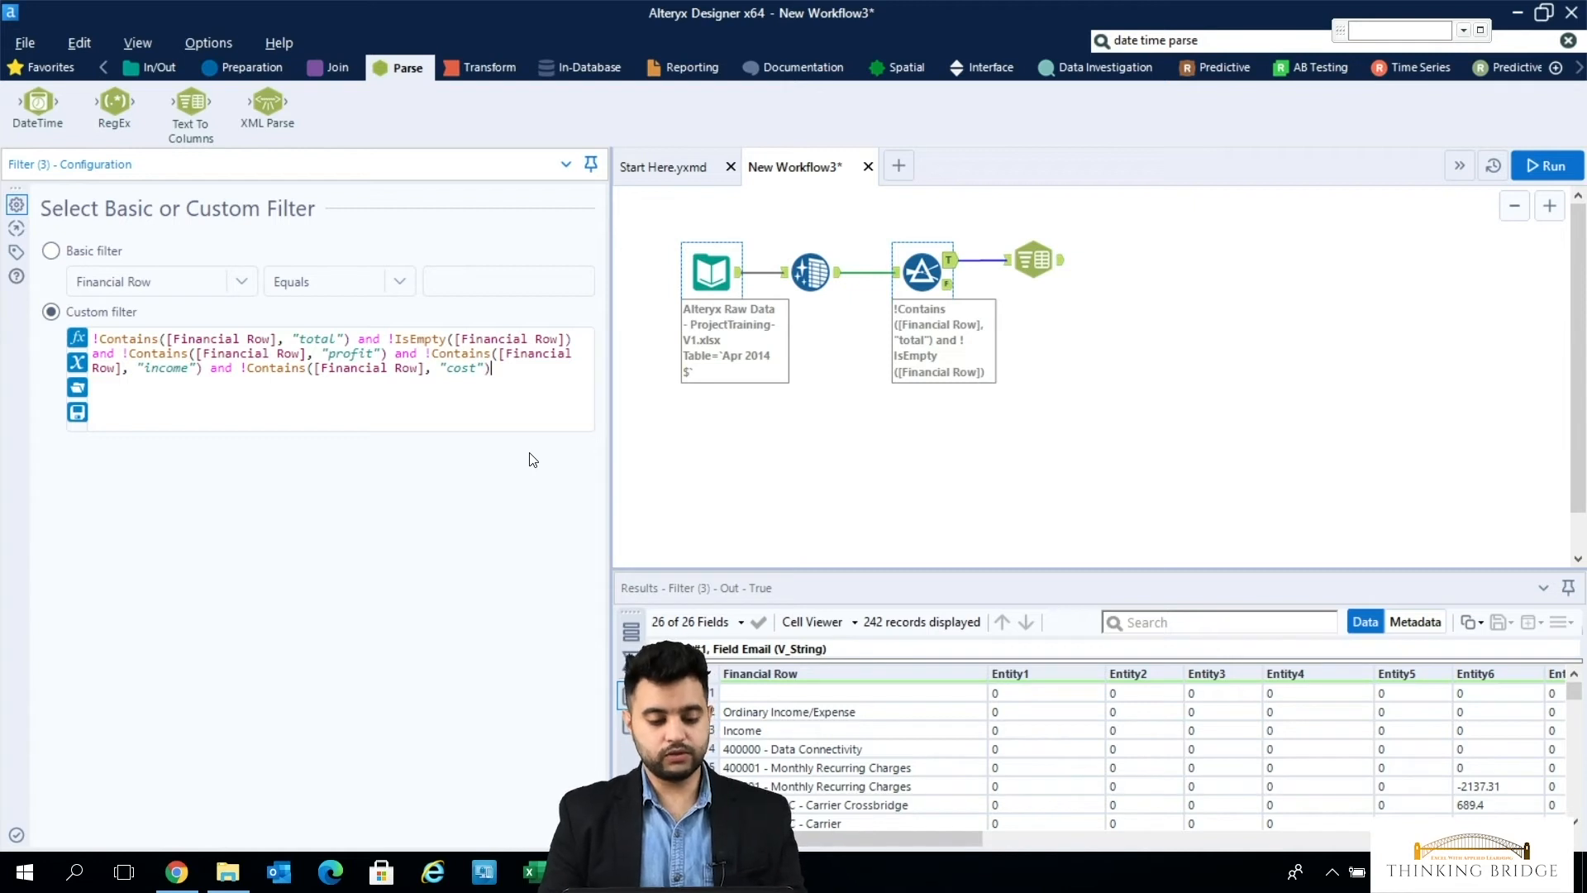
{"action": "key", "text": "shift+Up"}
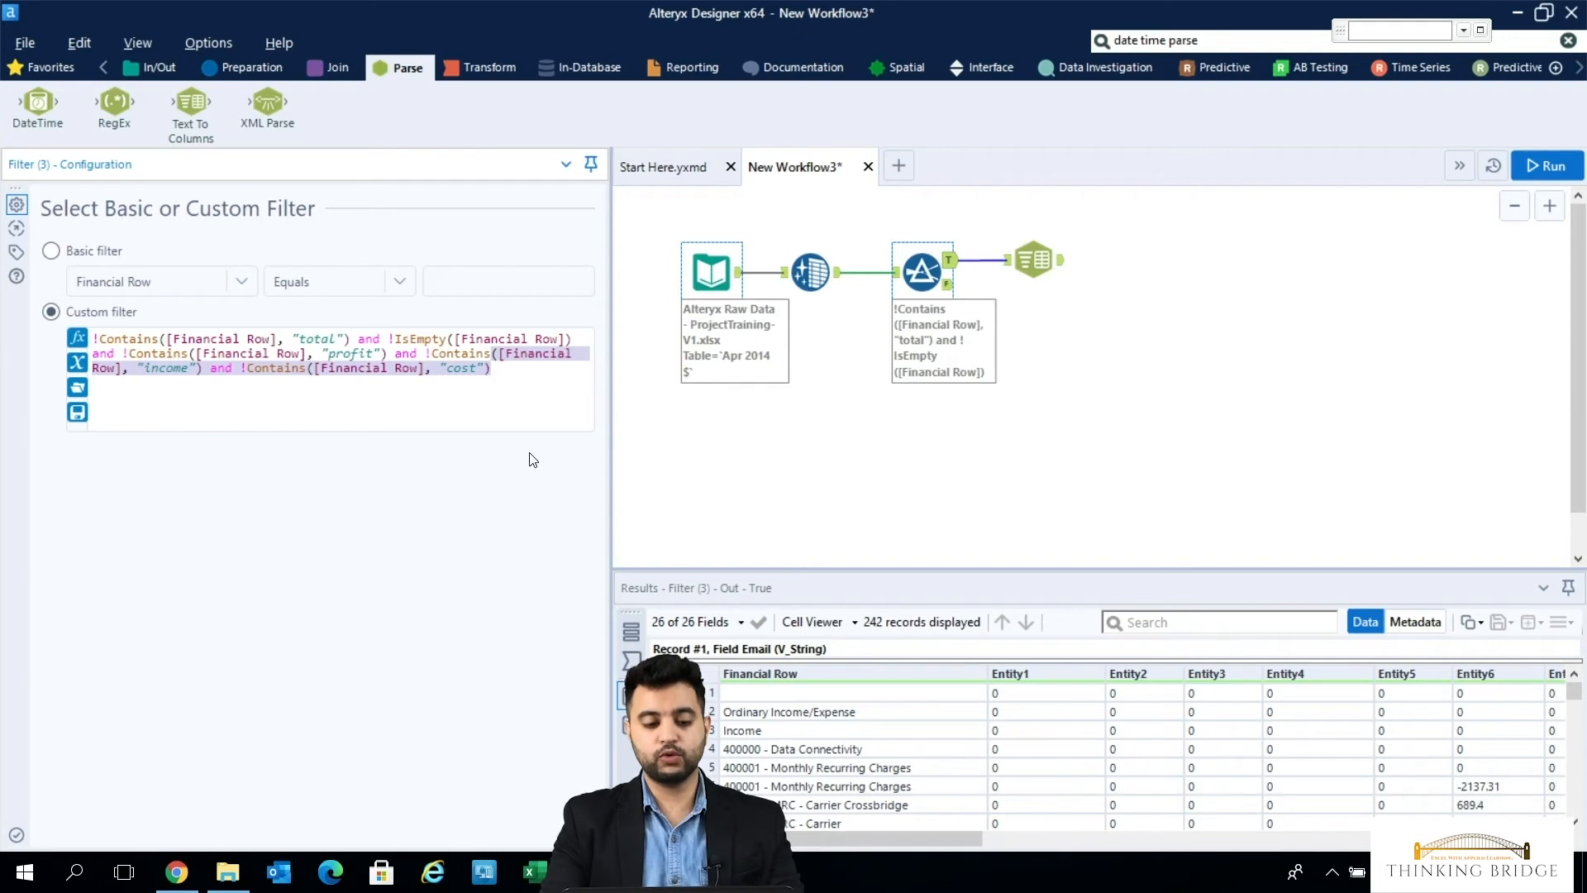
{"action": "key", "text": "Up"}
{"action": "key", "text": "Up"}
{"action": "key", "text": "Up"}
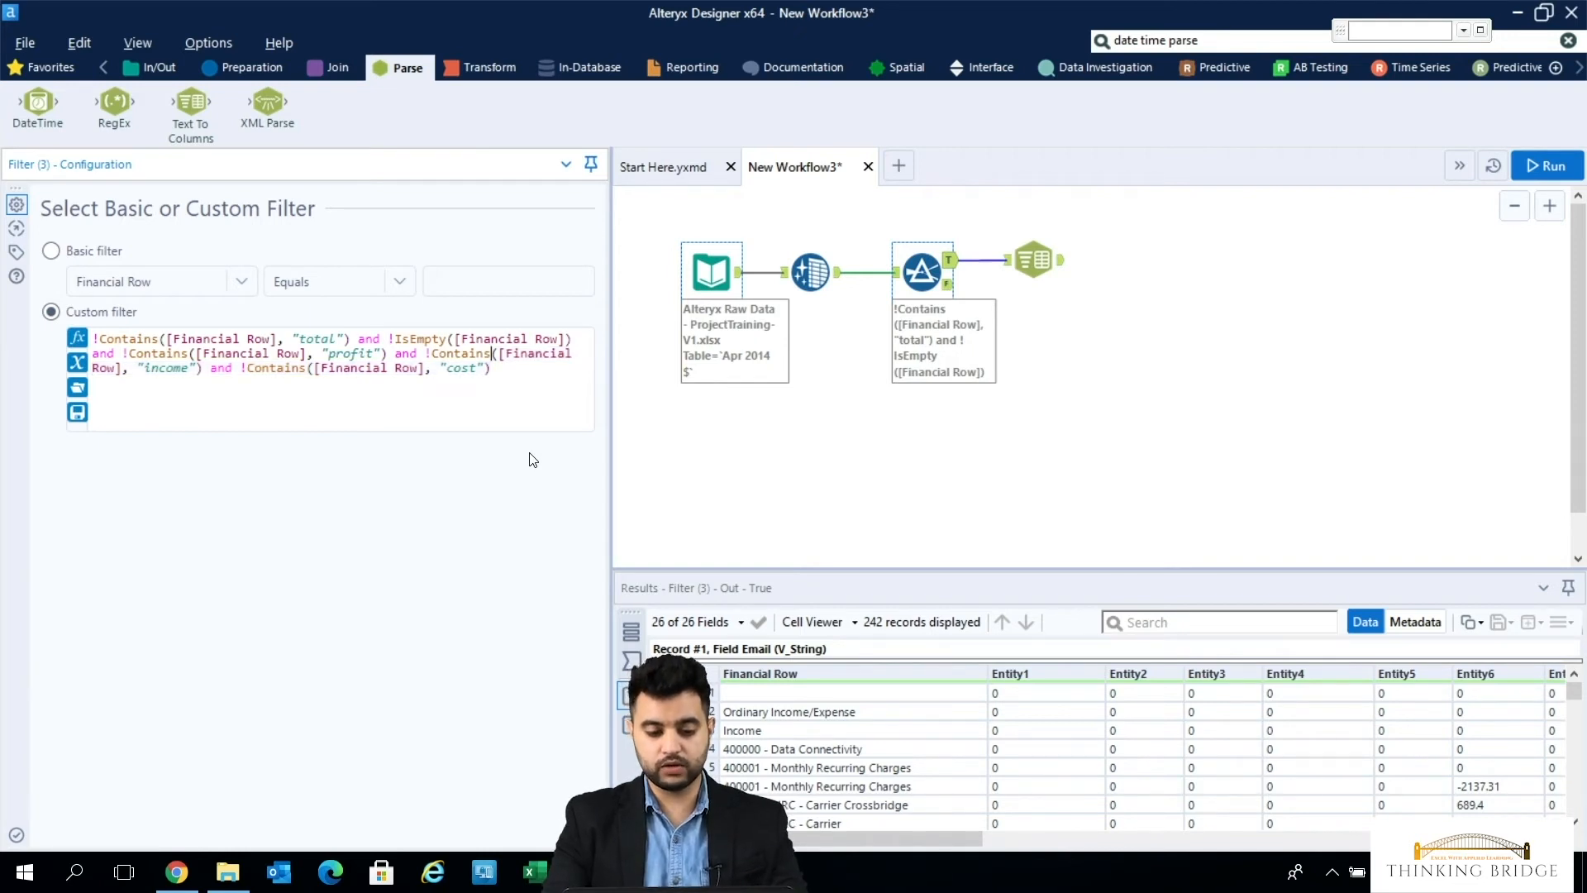
{"action": "key", "text": "ctrl+a"}
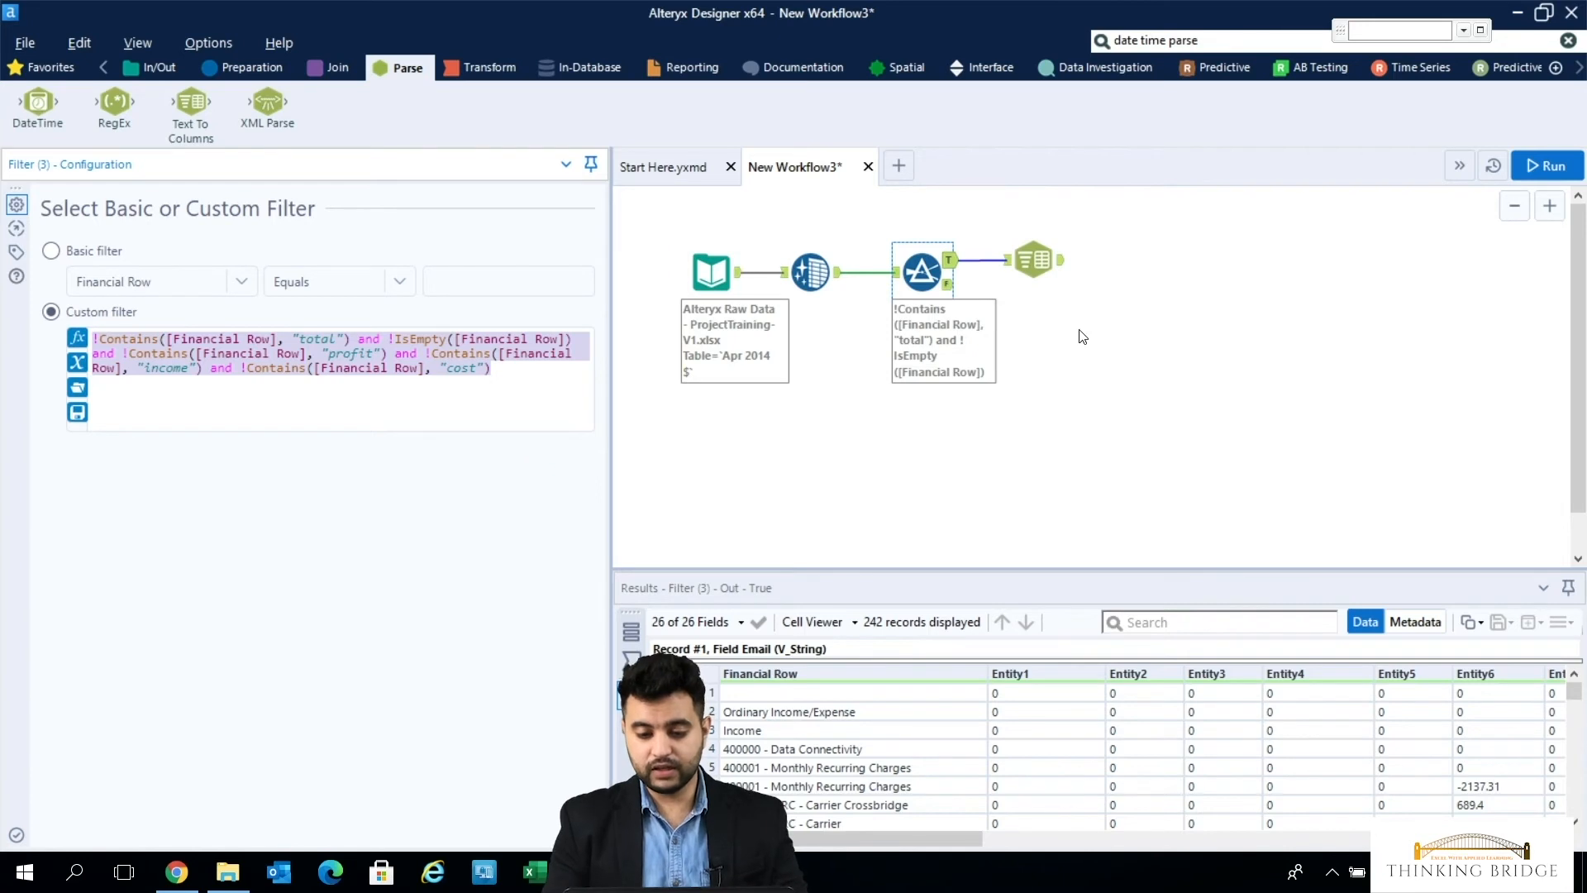
- Run the workflow with the extended filter and show the records in the Filter tool's True output
{"action": "left_click", "coordinate": [1552, 168]}
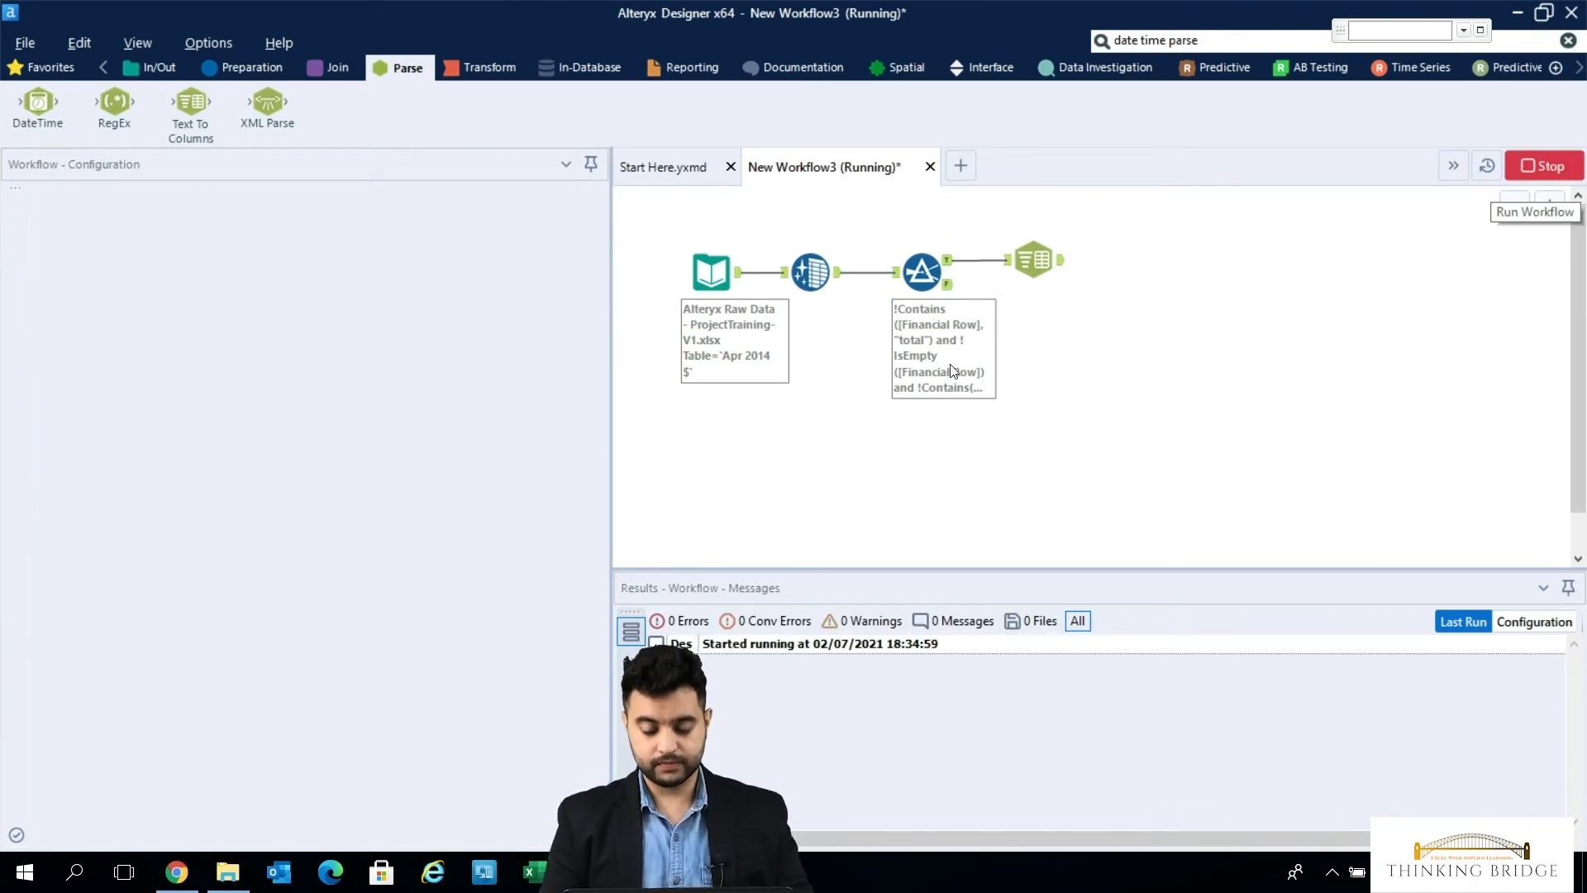
{"action": "left_click", "coordinate": [945, 291]}
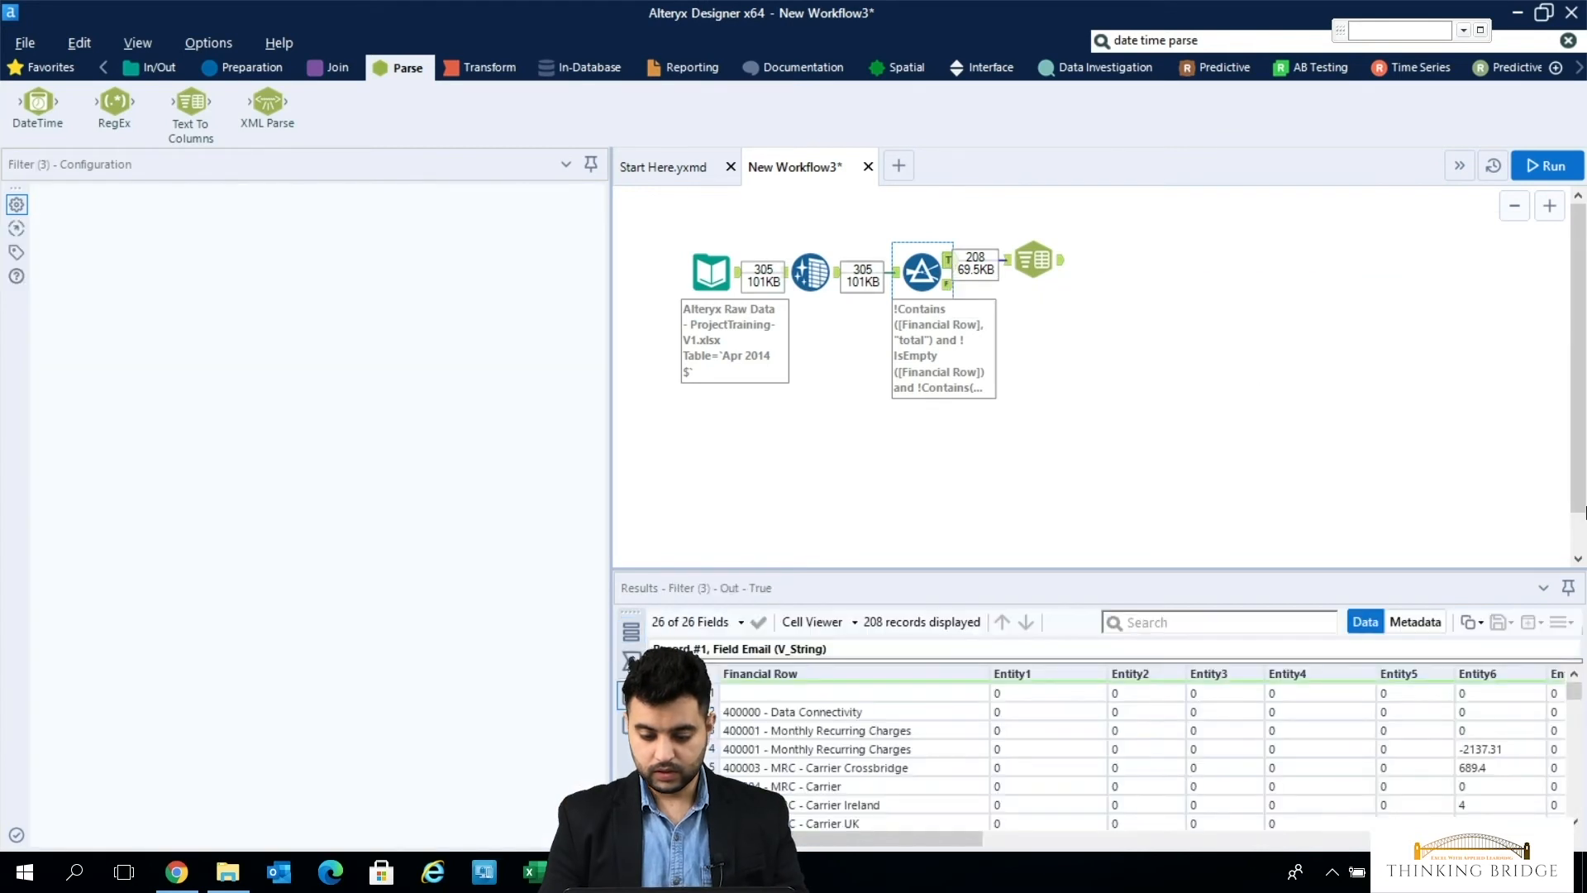
{"action": "left_click", "coordinate": [1574, 740]}
- Examine the Financial Row values in the Data Cleansing output, looking through the income, total, empty and cost rows
{"action": "left_click", "coordinate": [827, 273]}
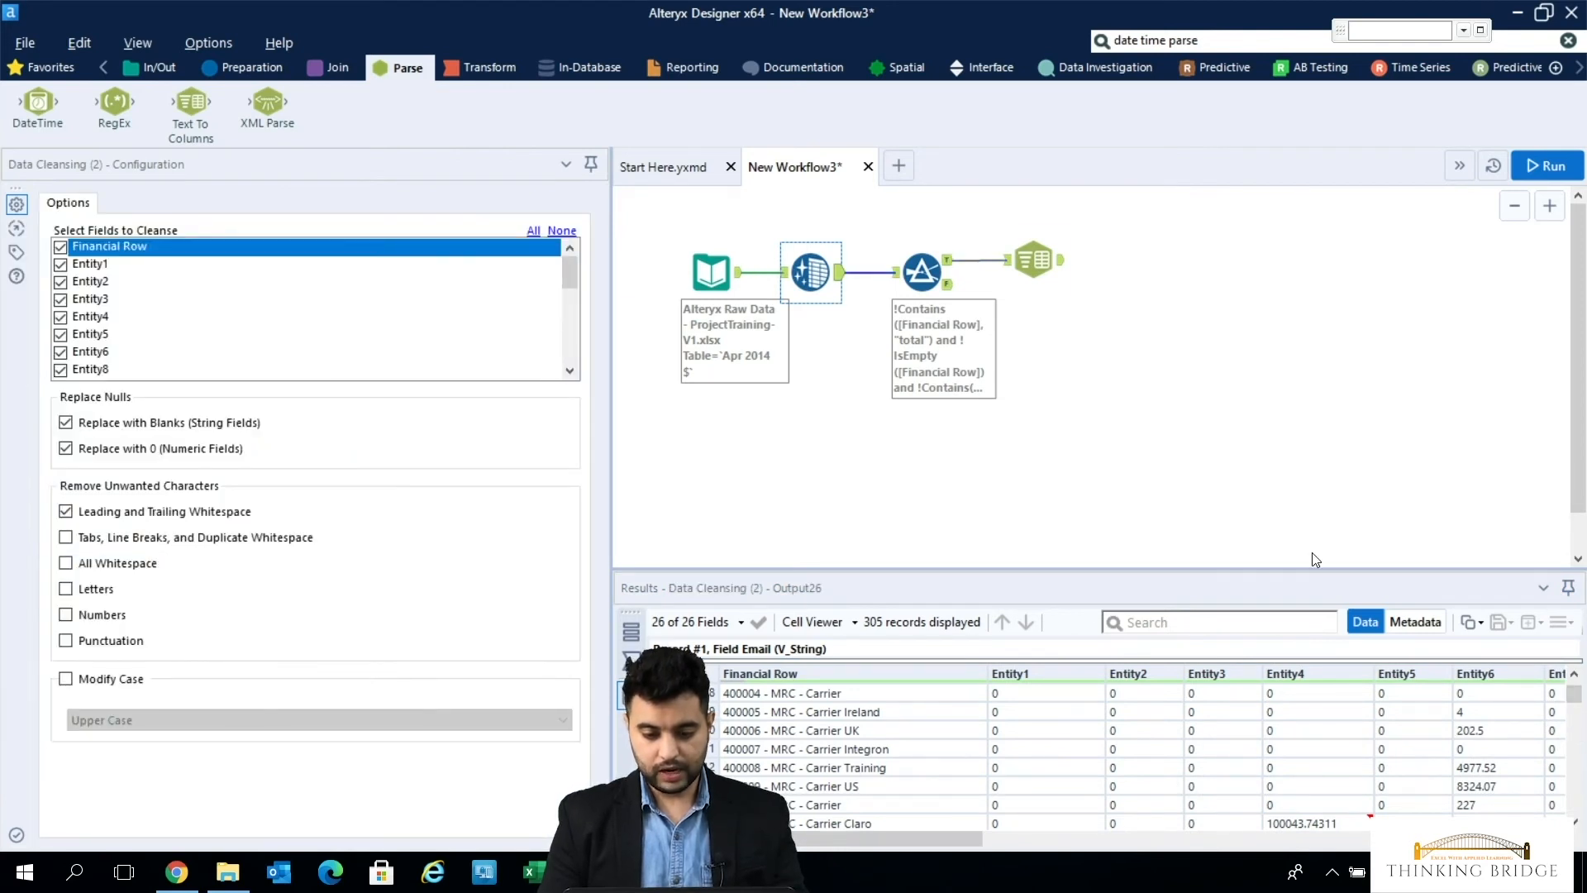
{"action": "scroll", "coordinate": [1579, 735], "scroll_direction": "down", "scroll_amount": 8}
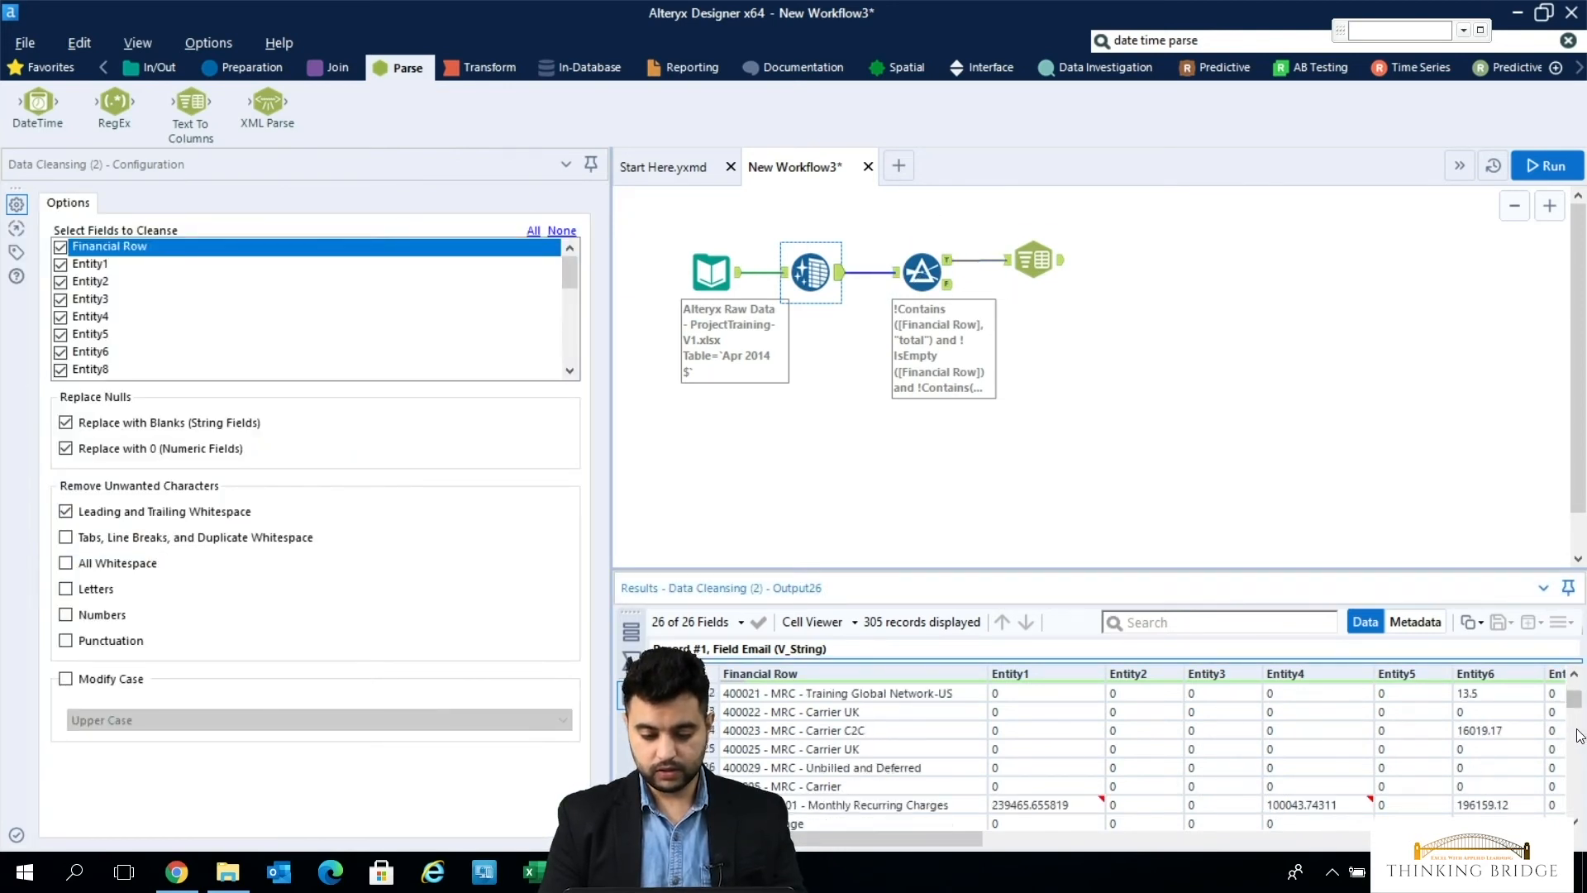
{"action": "scroll", "coordinate": [1579, 735], "scroll_direction": "down", "scroll_amount": 12}
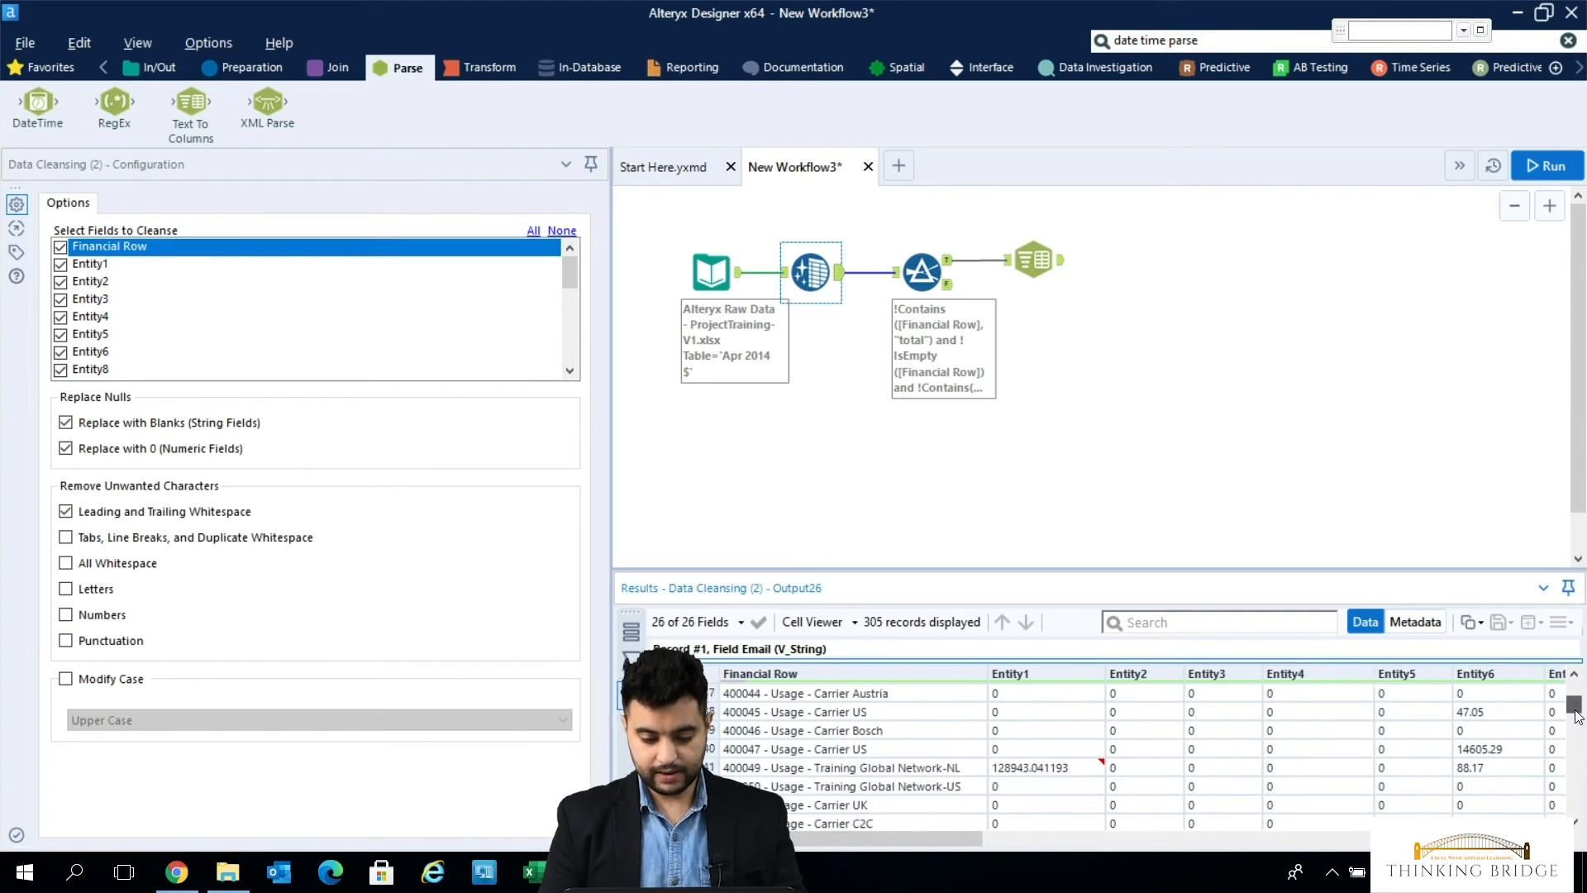
{"action": "scroll", "coordinate": [1578, 727], "scroll_direction": "down", "scroll_amount": 8}
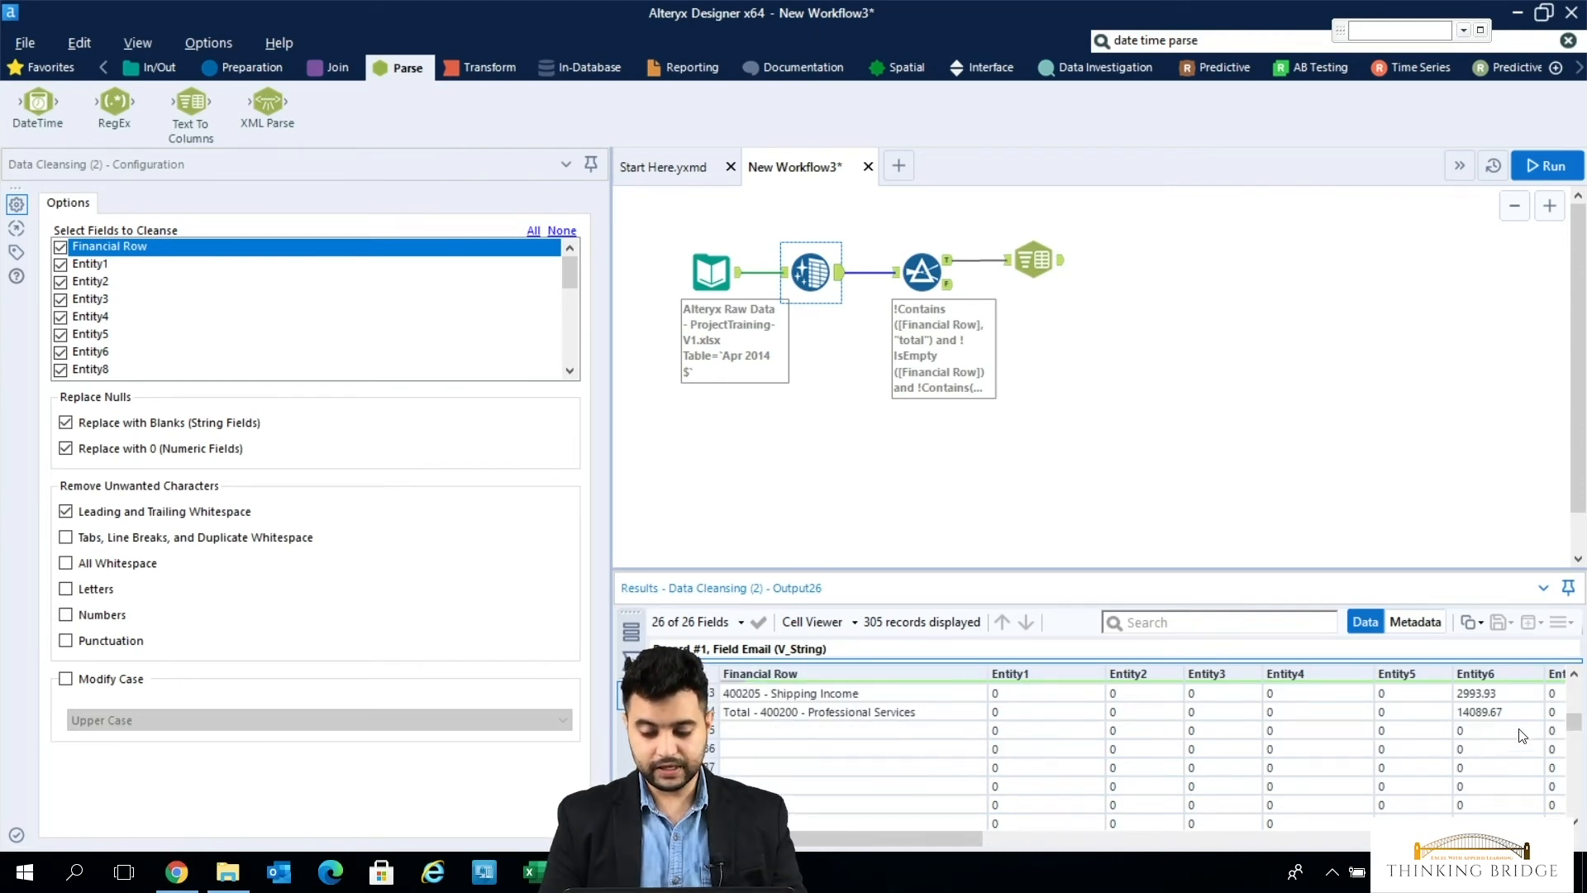
{"action": "scroll", "coordinate": [1581, 783], "scroll_direction": "down", "scroll_amount": 3}
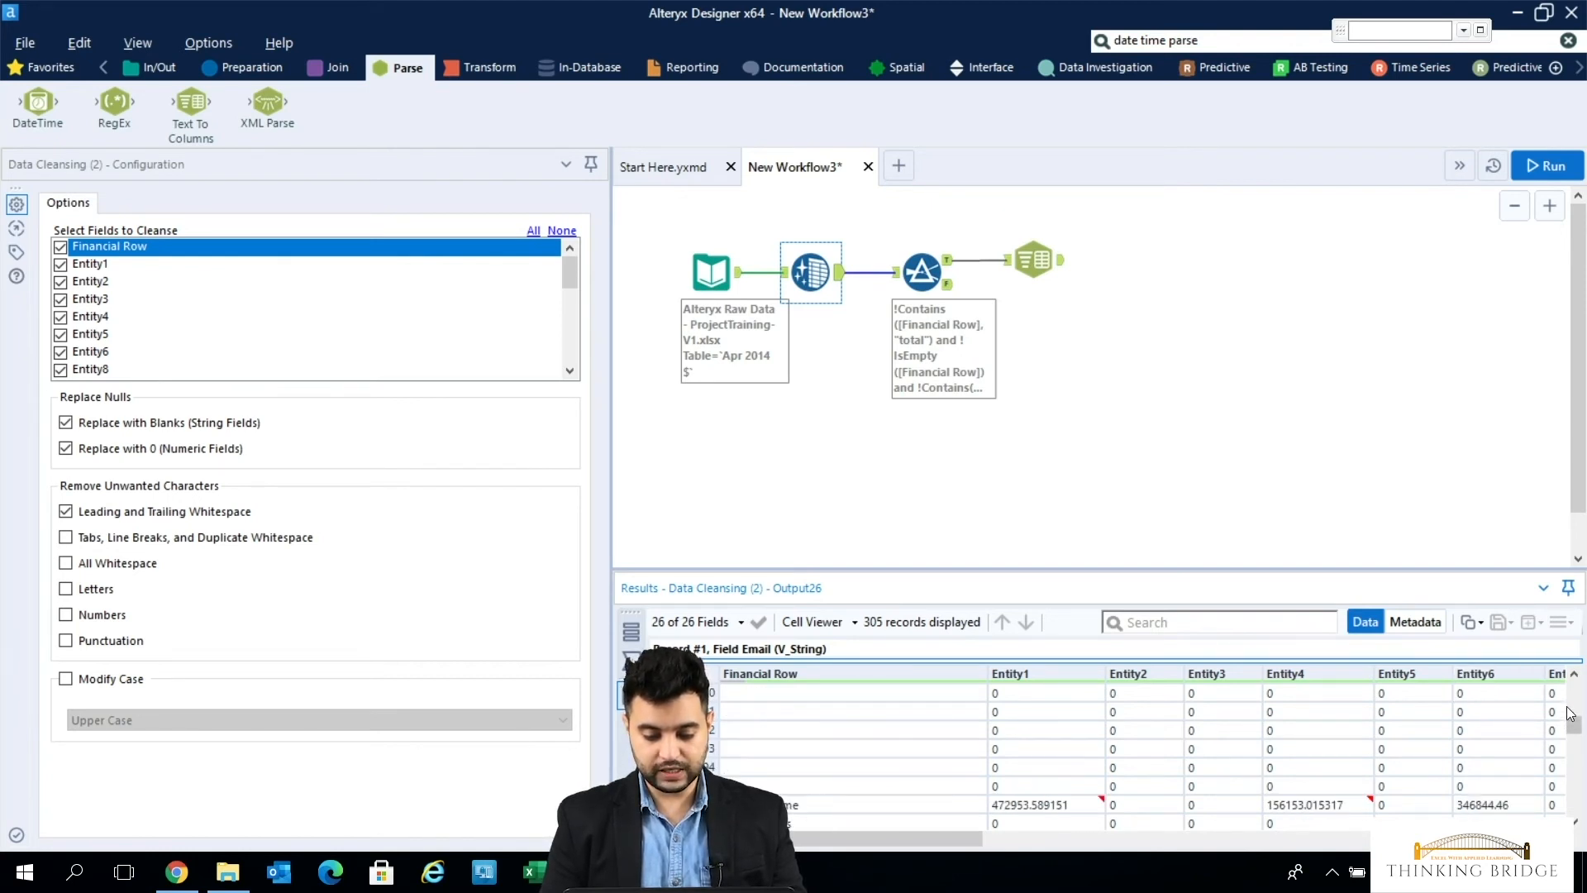
{"action": "scroll", "coordinate": [1581, 798], "scroll_direction": "down", "scroll_amount": 6}
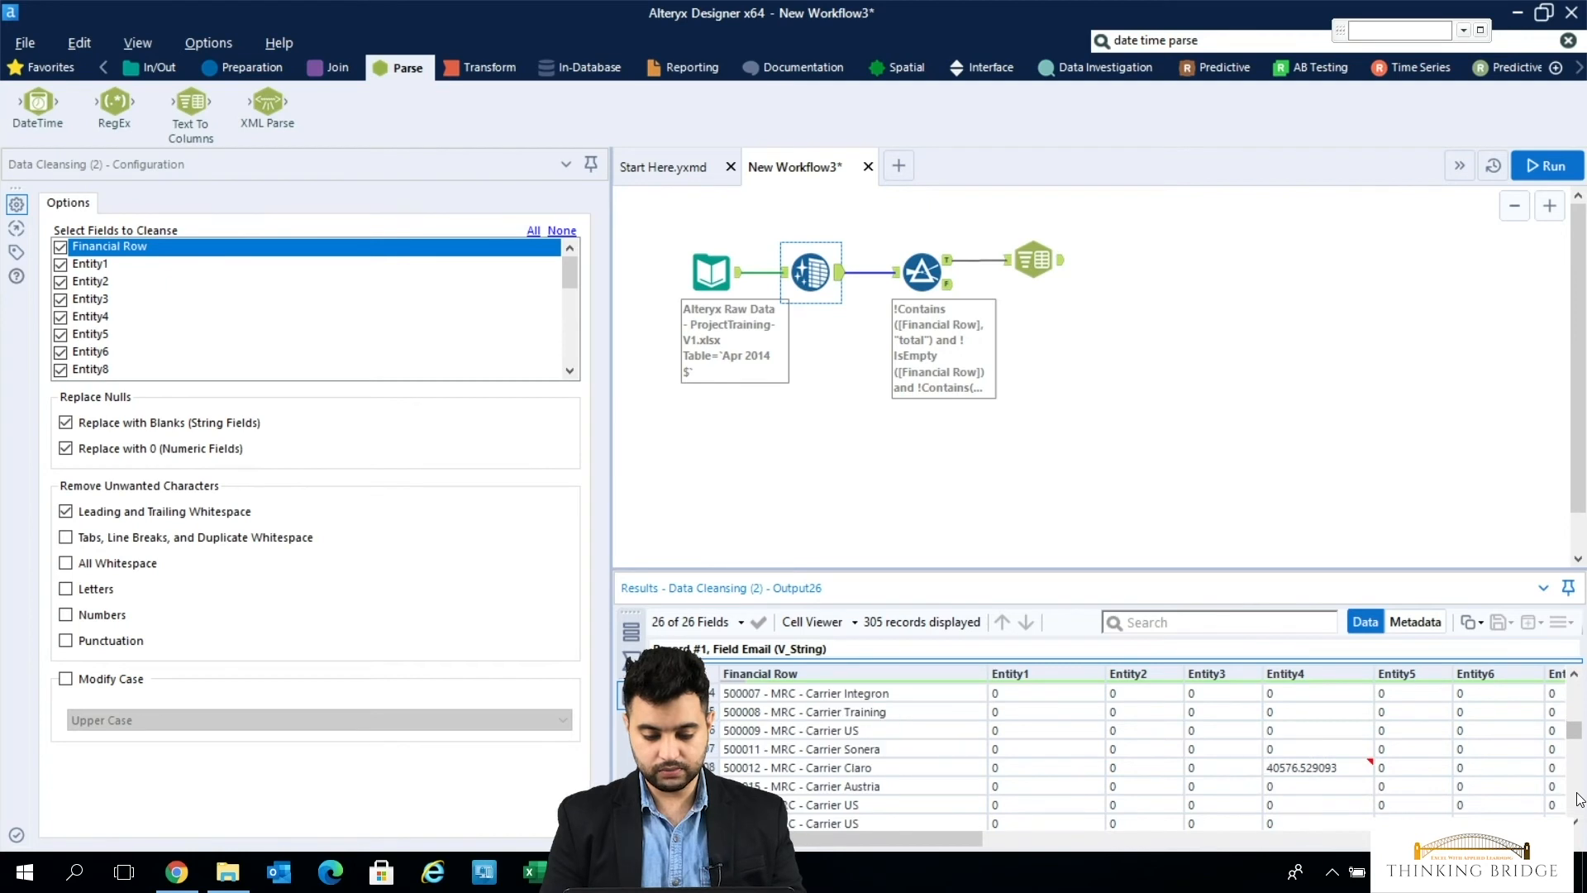
{"action": "scroll", "coordinate": [1580, 798], "scroll_direction": "down", "scroll_amount": 2}
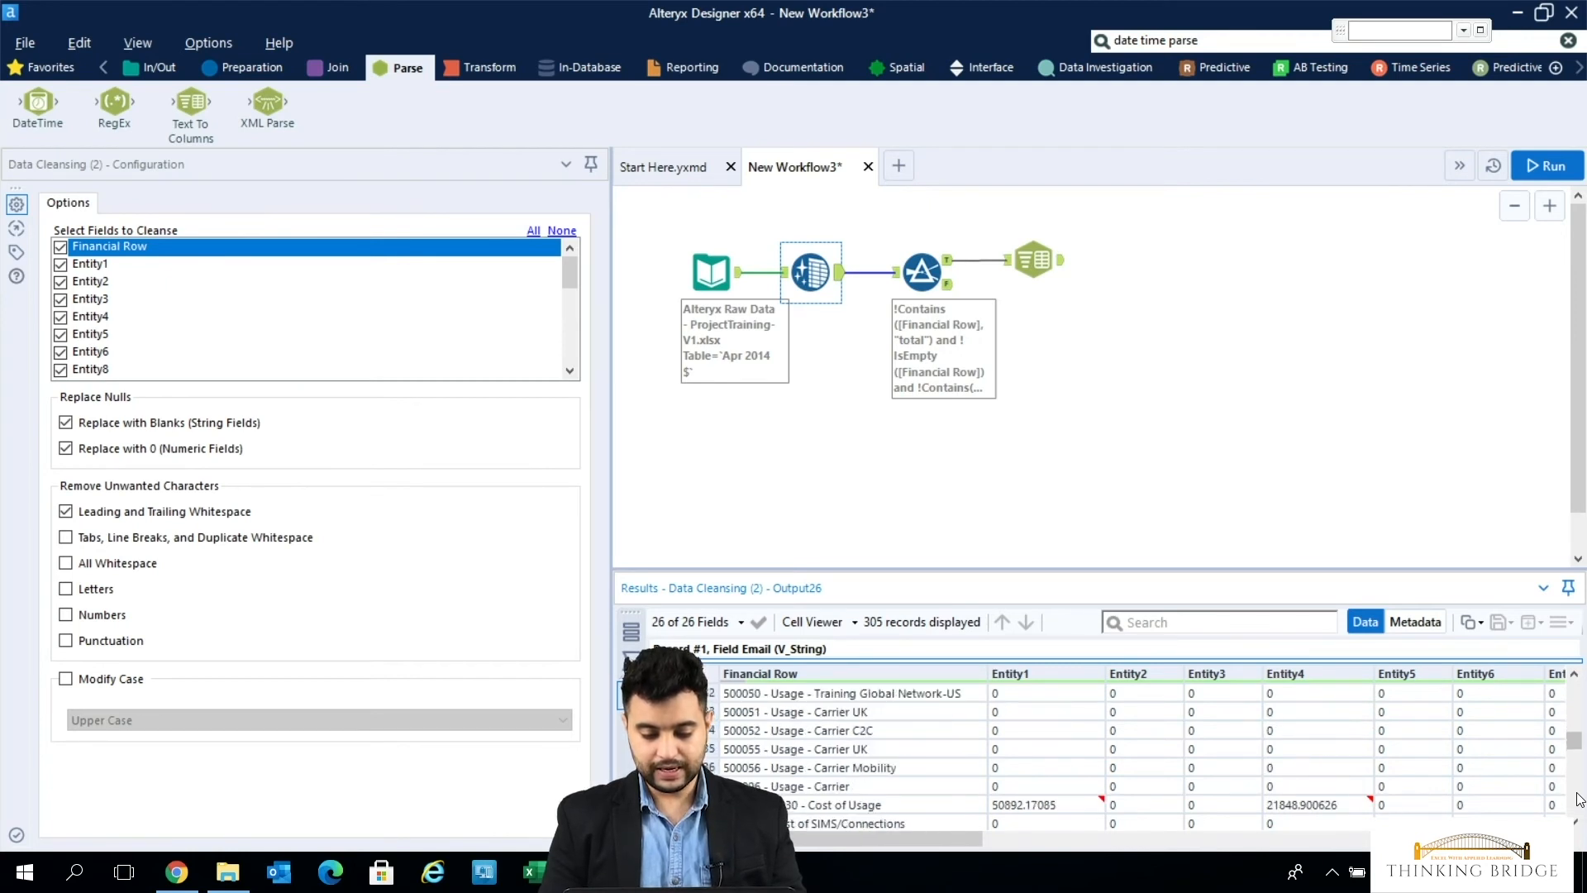
{"action": "scroll", "coordinate": [1581, 797], "scroll_direction": "down", "scroll_amount": 10}
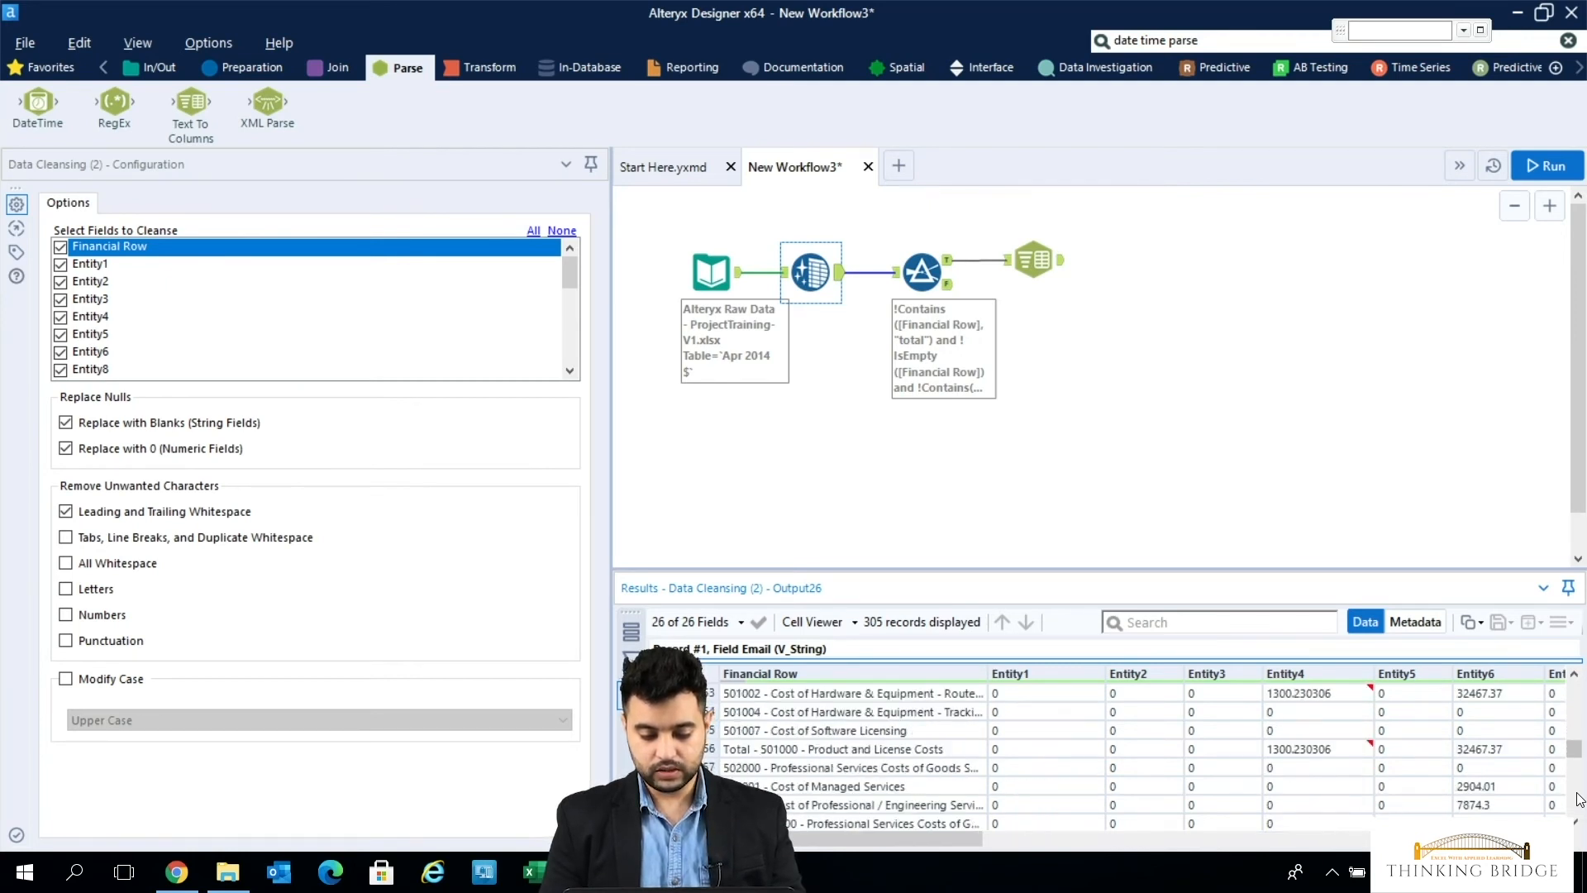
- Examine the remaining Financial Row values in the Data Cleansing output, from the cost rows through expenses and other income, and back to Gross Profit
{"action": "scroll", "coordinate": [1581, 797], "scroll_direction": "down", "scroll_amount": 3}
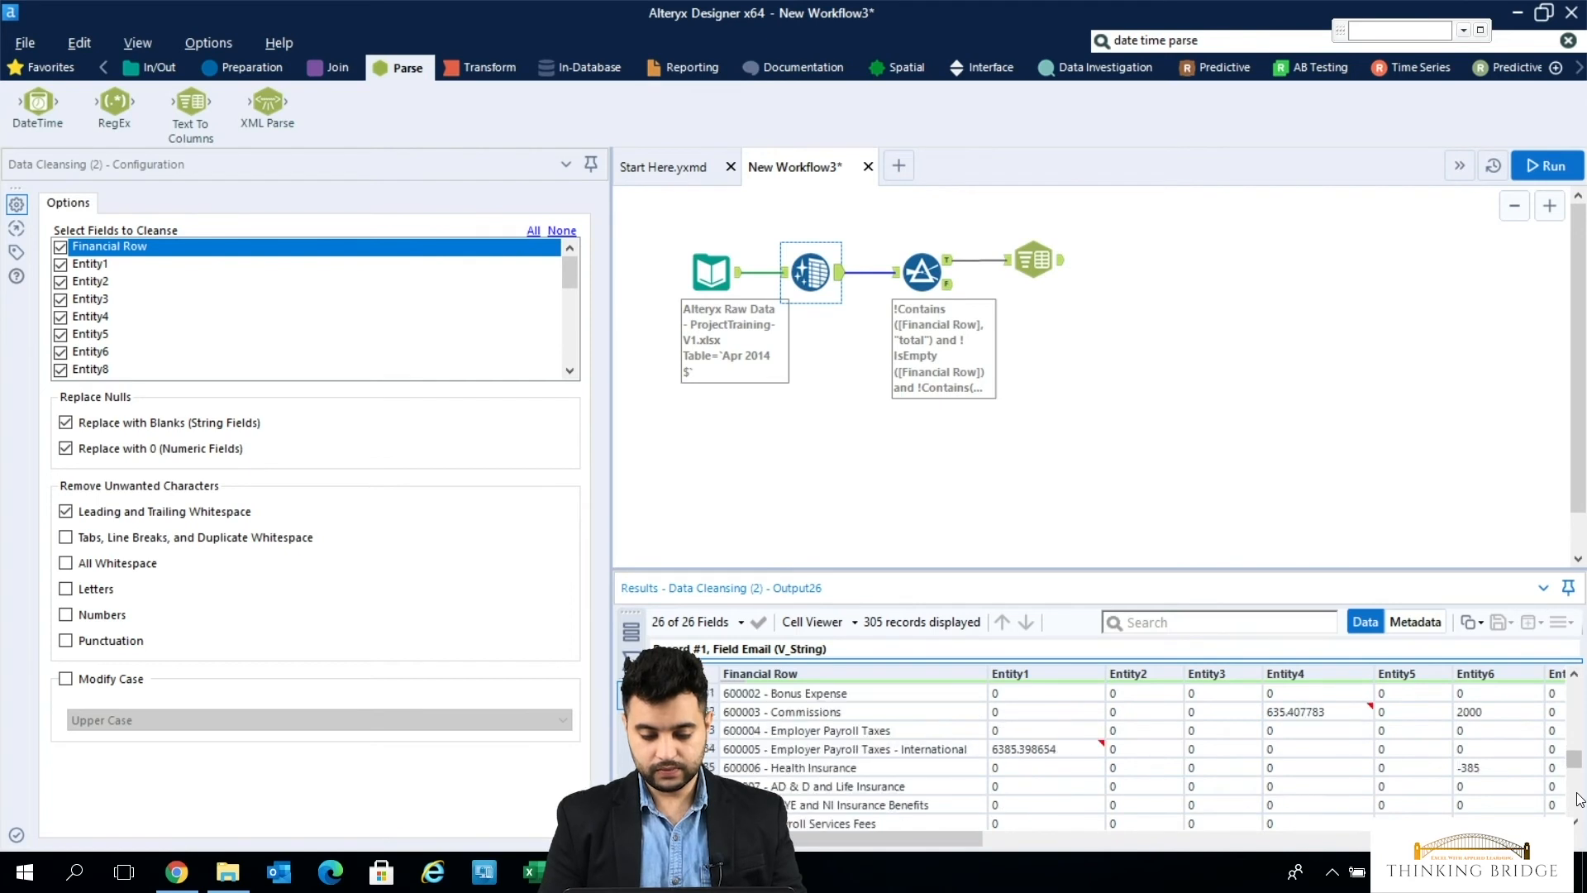
{"action": "scroll", "coordinate": [1581, 798], "scroll_direction": "down", "scroll_amount": 10}
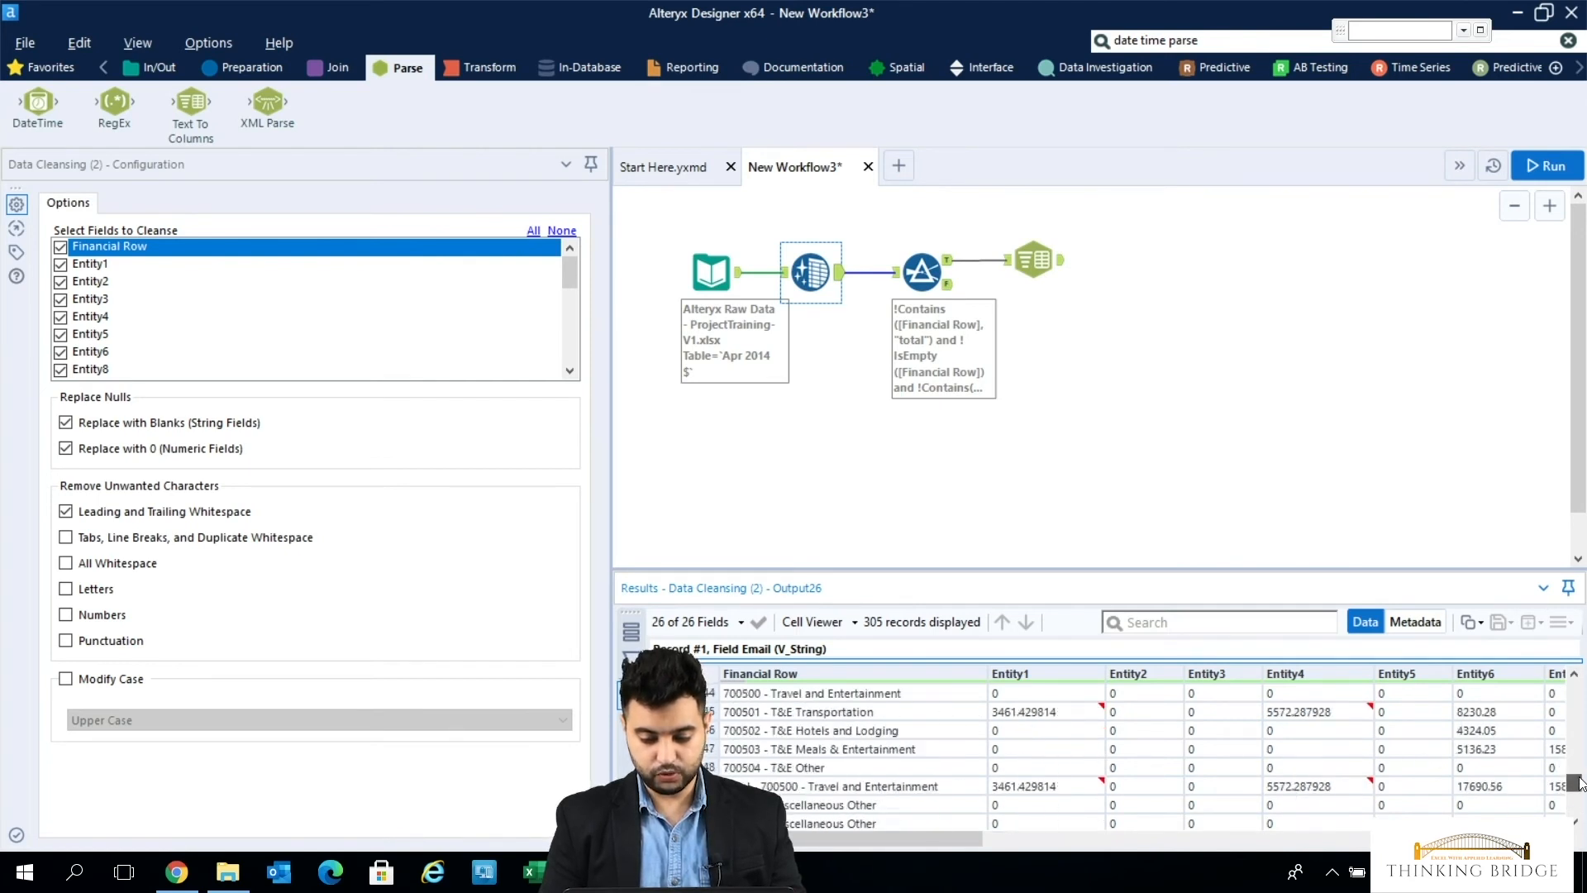
{"action": "left_click_drag", "start_coordinate": [1580, 783], "coordinate": [1581, 806]}
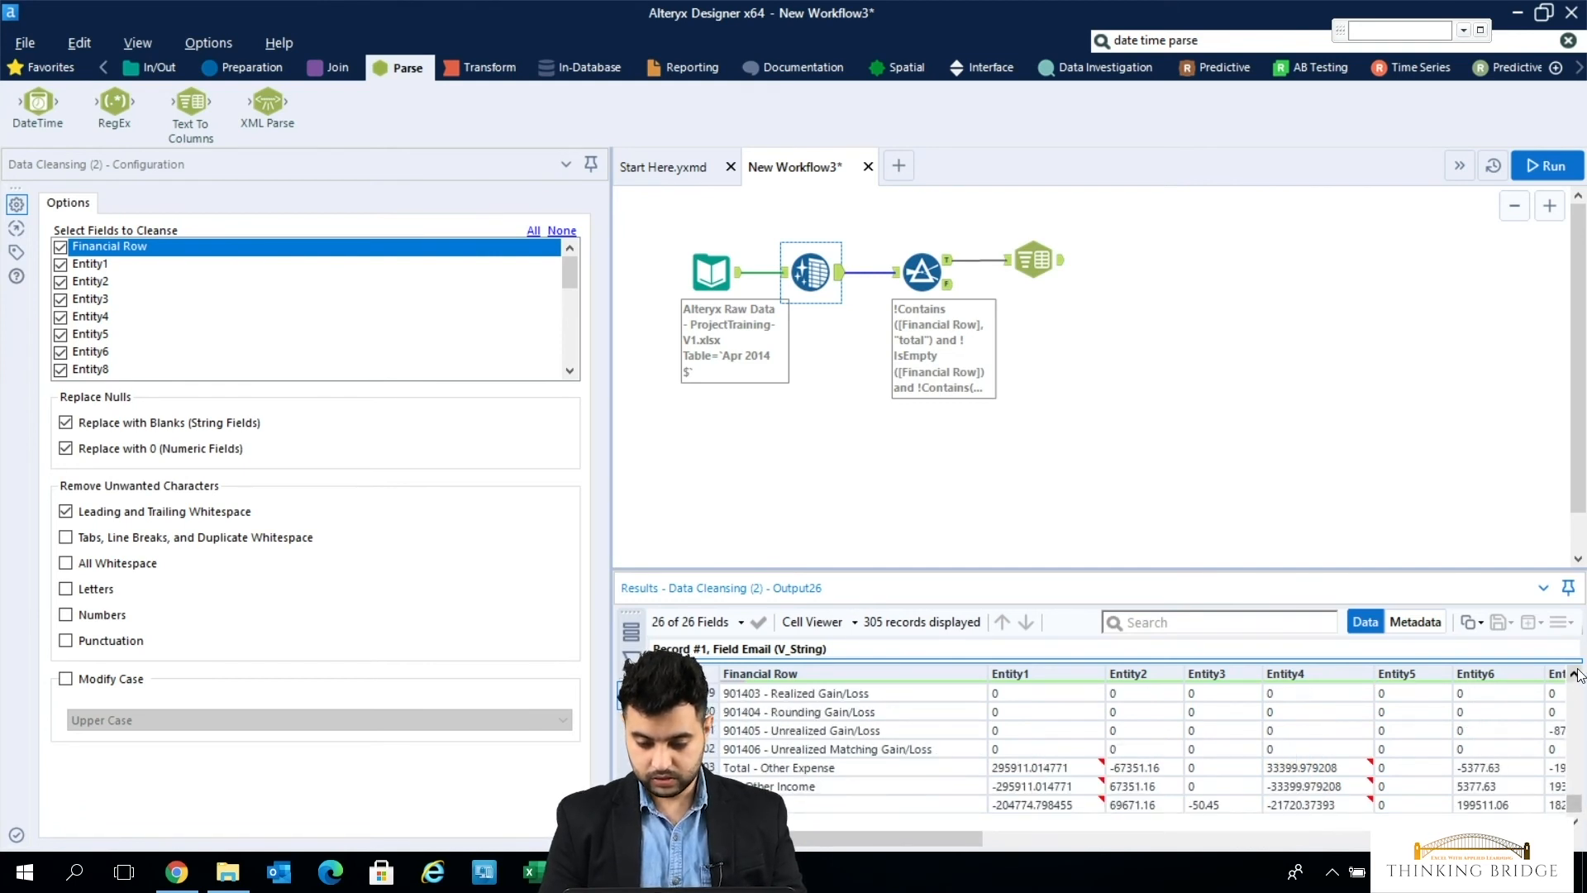
{"action": "left_click", "coordinate": [1579, 702]}
{"action": "scroll", "coordinate": [1579, 703], "scroll_direction": "down", "scroll_amount": 7}
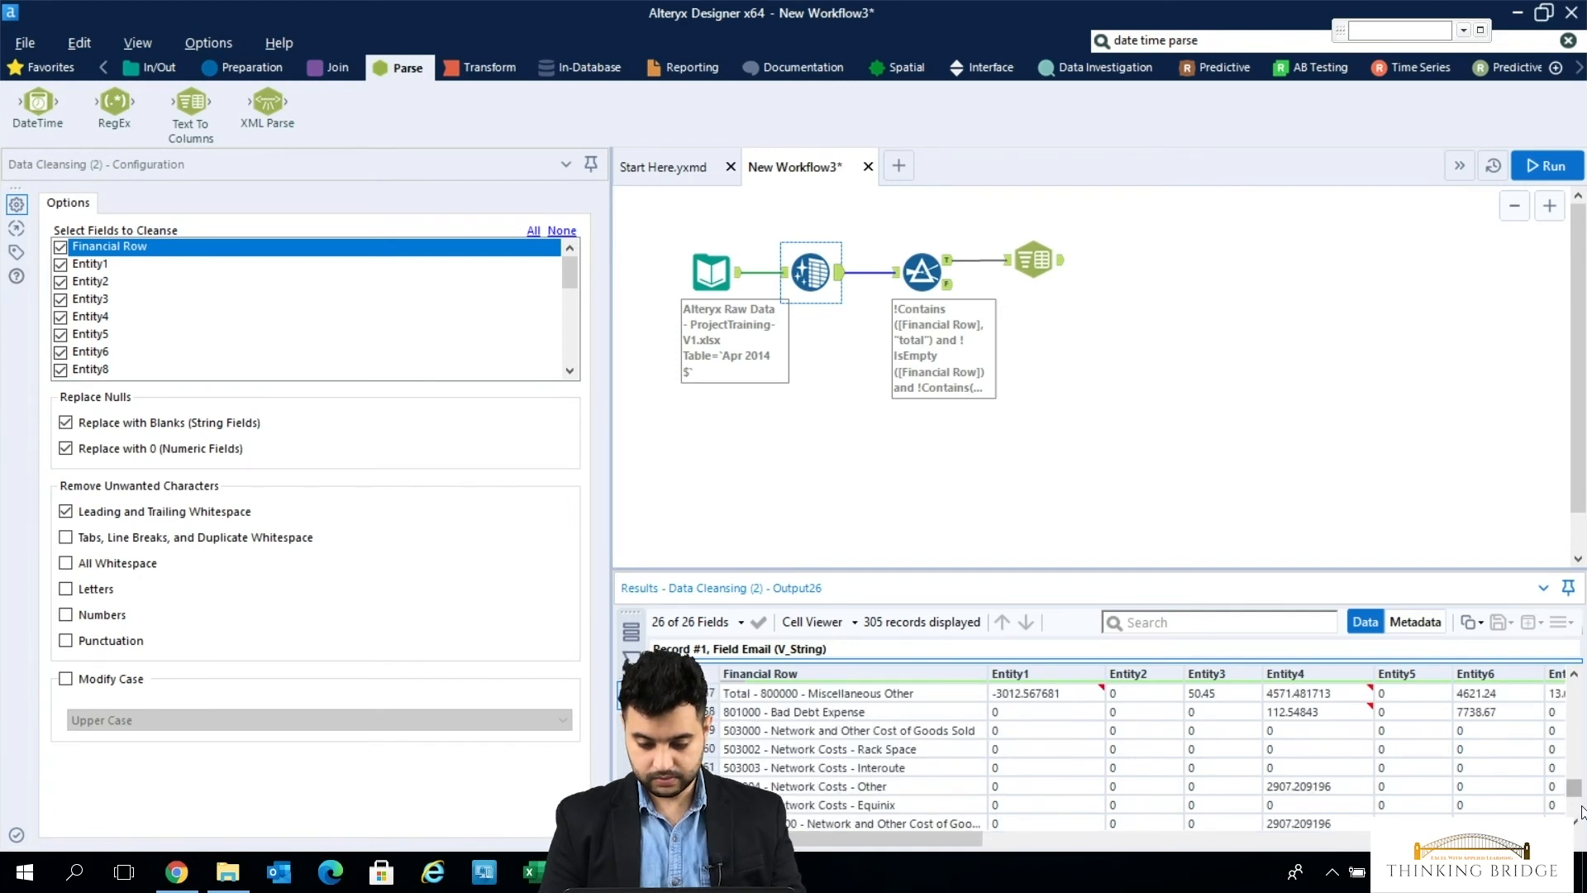
{"action": "scroll", "coordinate": [1581, 814], "scroll_direction": "down", "scroll_amount": 2}
{"action": "scroll", "coordinate": [1582, 814], "scroll_direction": "down", "scroll_amount": 2}
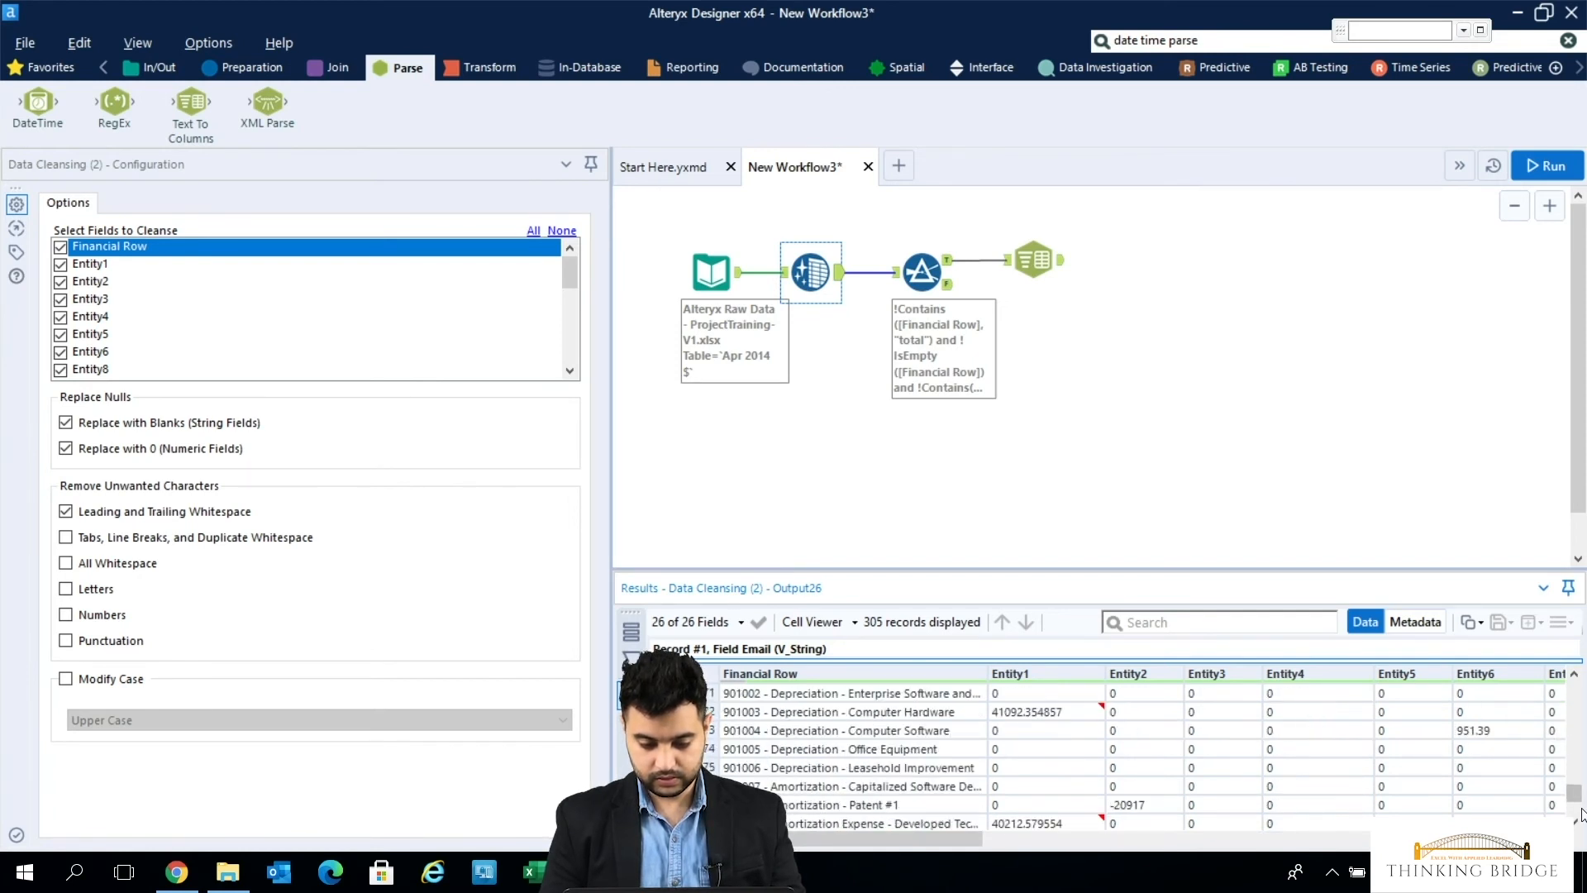
{"action": "scroll", "coordinate": [1579, 748], "scroll_direction": "up", "scroll_amount": 7}
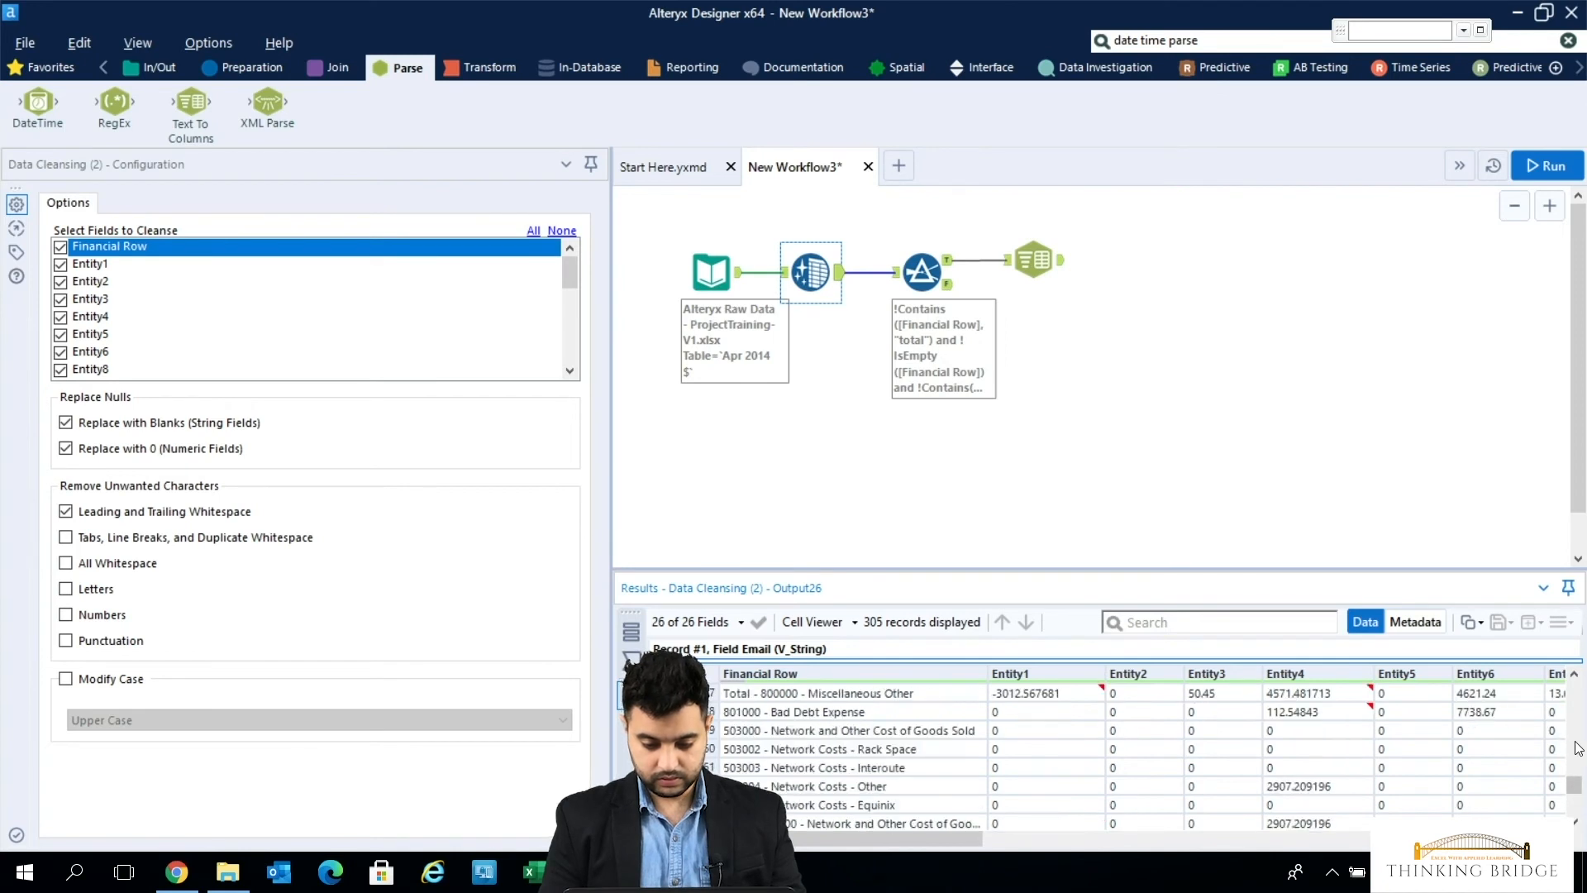
{"action": "scroll", "coordinate": [1579, 748], "scroll_direction": "up", "scroll_amount": 2}
{"action": "scroll", "coordinate": [1579, 748], "scroll_direction": "up", "scroll_amount": 8}
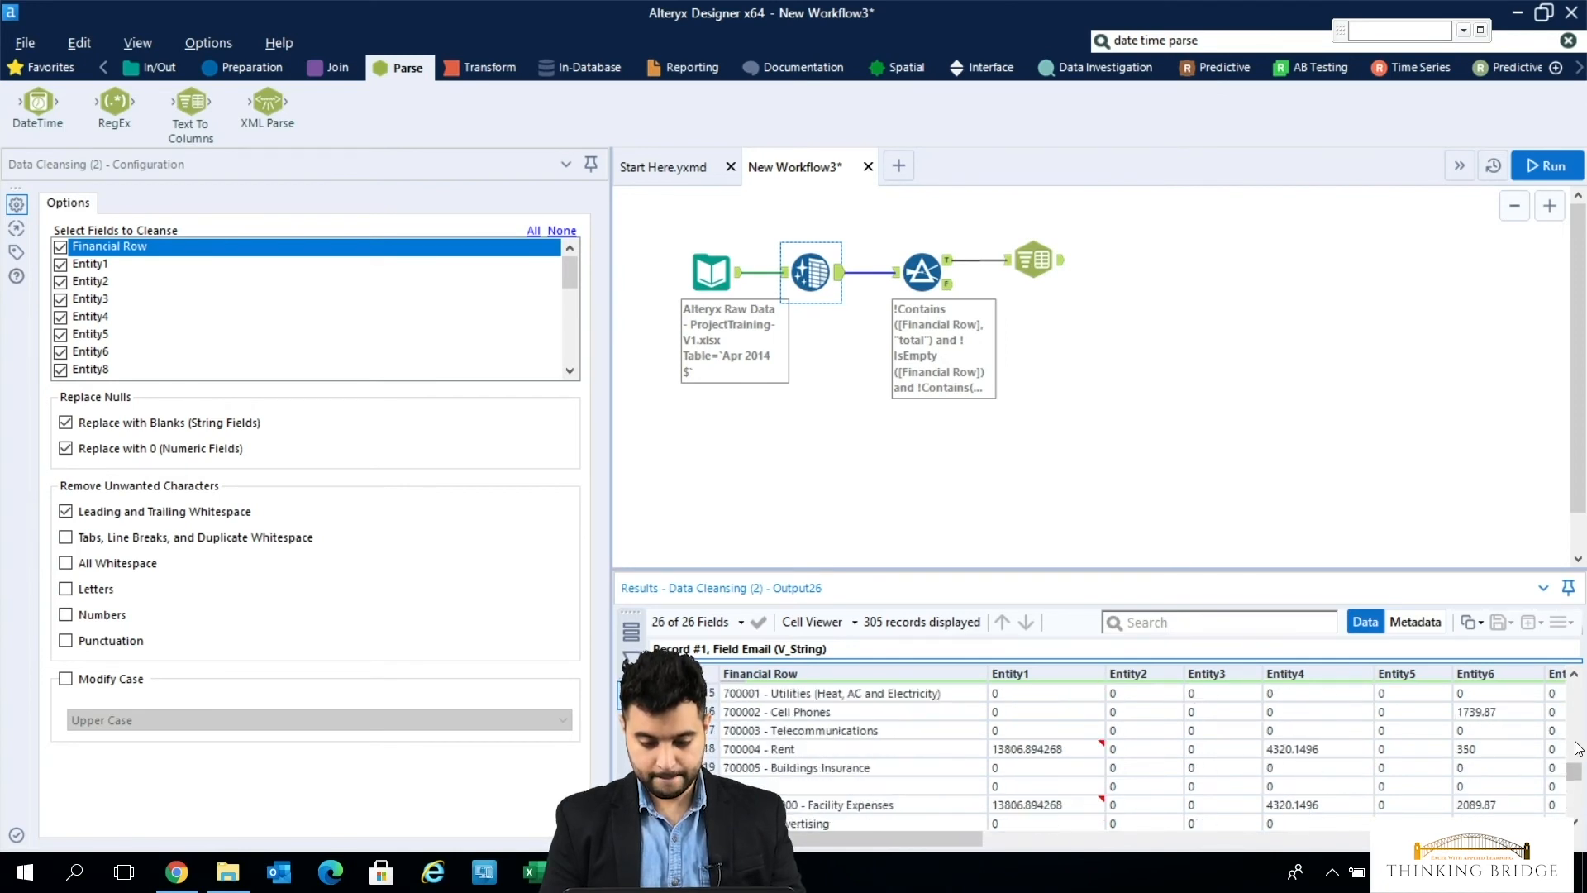
{"action": "scroll", "coordinate": [1579, 748], "scroll_direction": "down", "scroll_amount": 5}
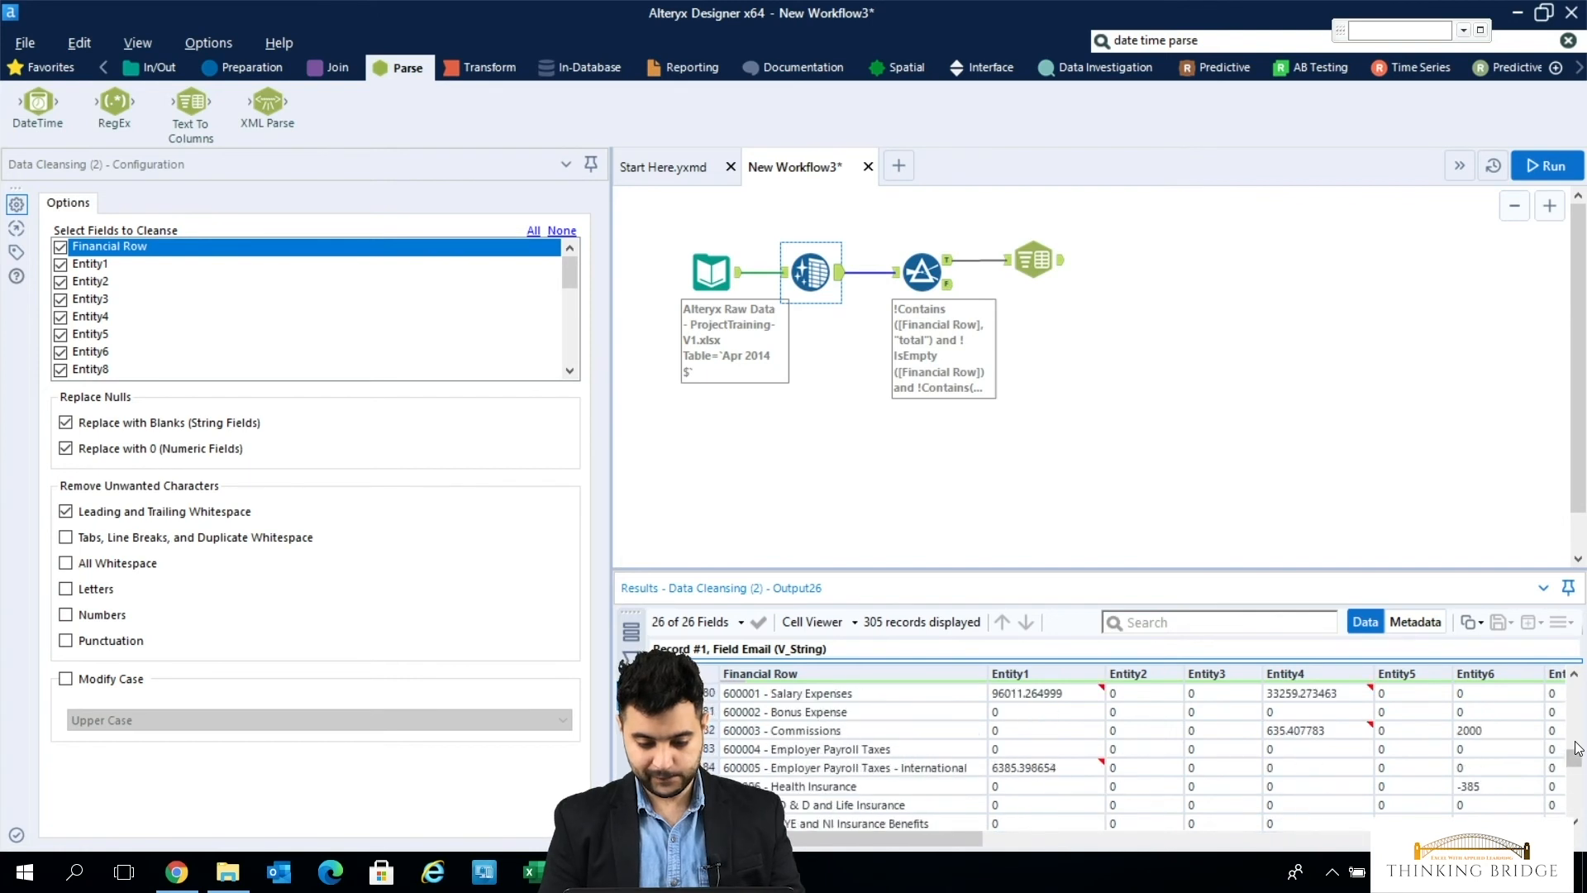
{"action": "scroll", "coordinate": [1579, 748], "scroll_direction": "up", "scroll_amount": 2}
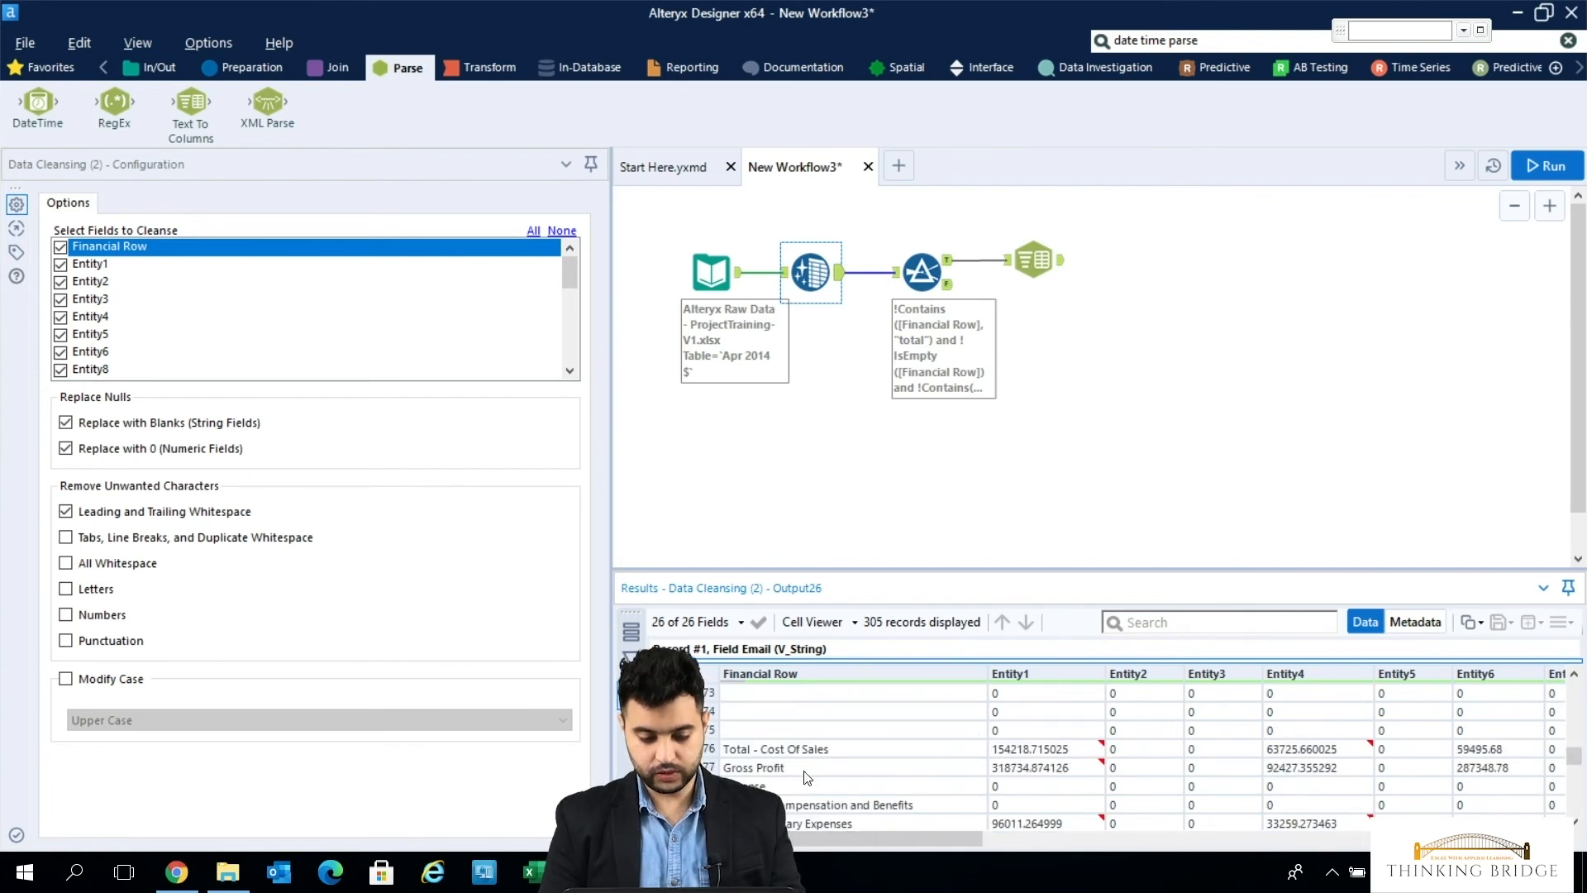
- Review the Financial Row values in the Filter tool's True output from the first record to the last
{"action": "left_click", "coordinate": [947, 264]}
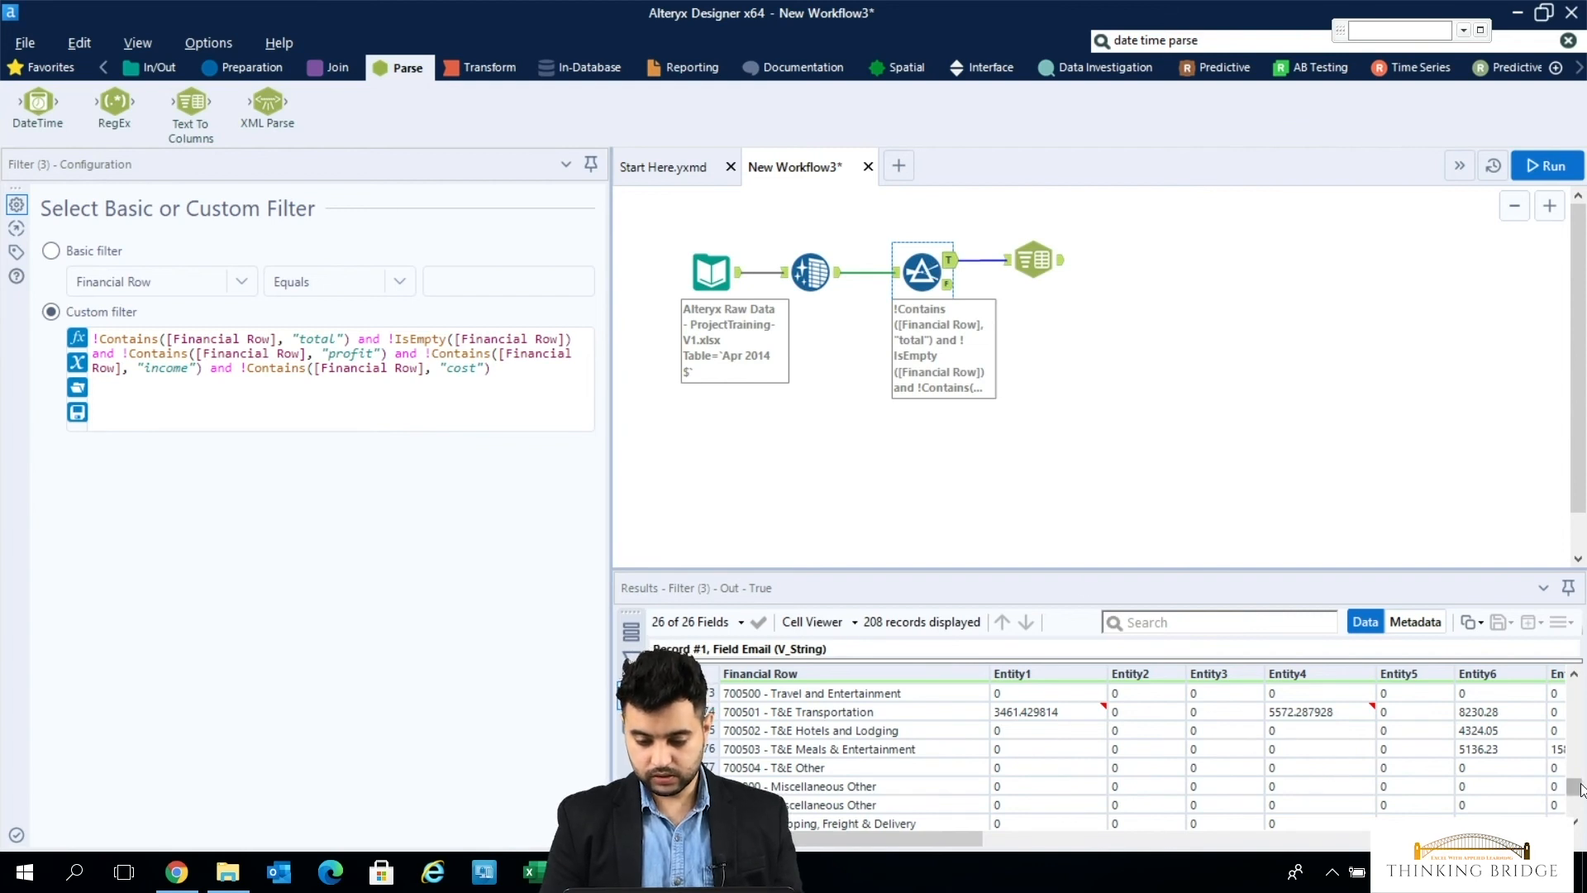
{"action": "left_click_drag", "start_coordinate": [1574, 787], "coordinate": [1575, 682]}
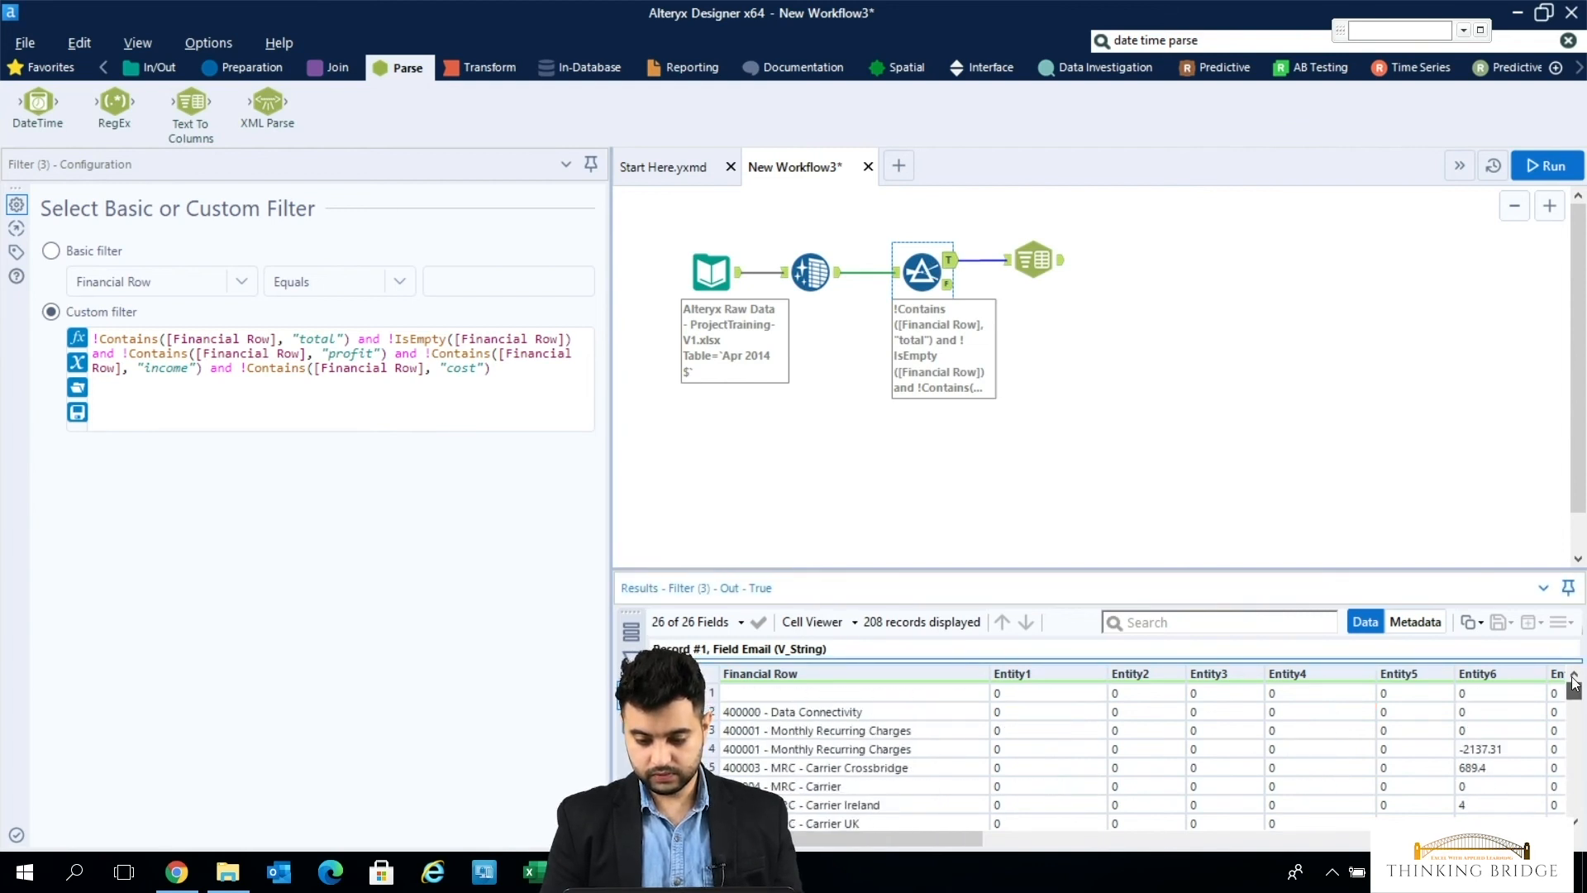
{"action": "left_click", "coordinate": [953, 267]}
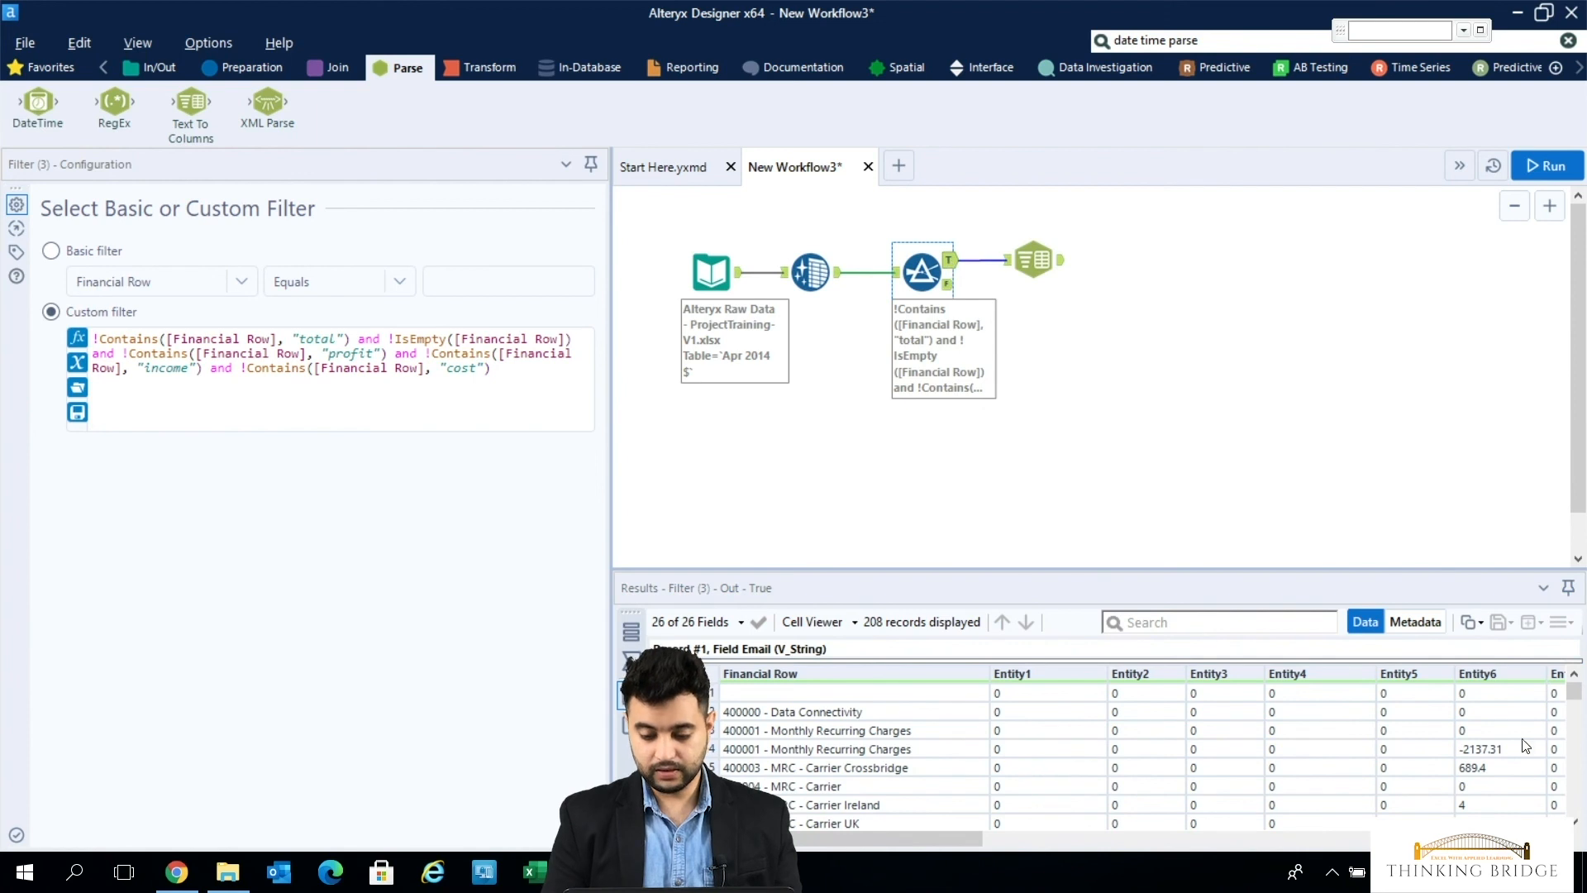
{"action": "scroll", "coordinate": [1583, 765], "scroll_direction": "down", "scroll_amount": 12}
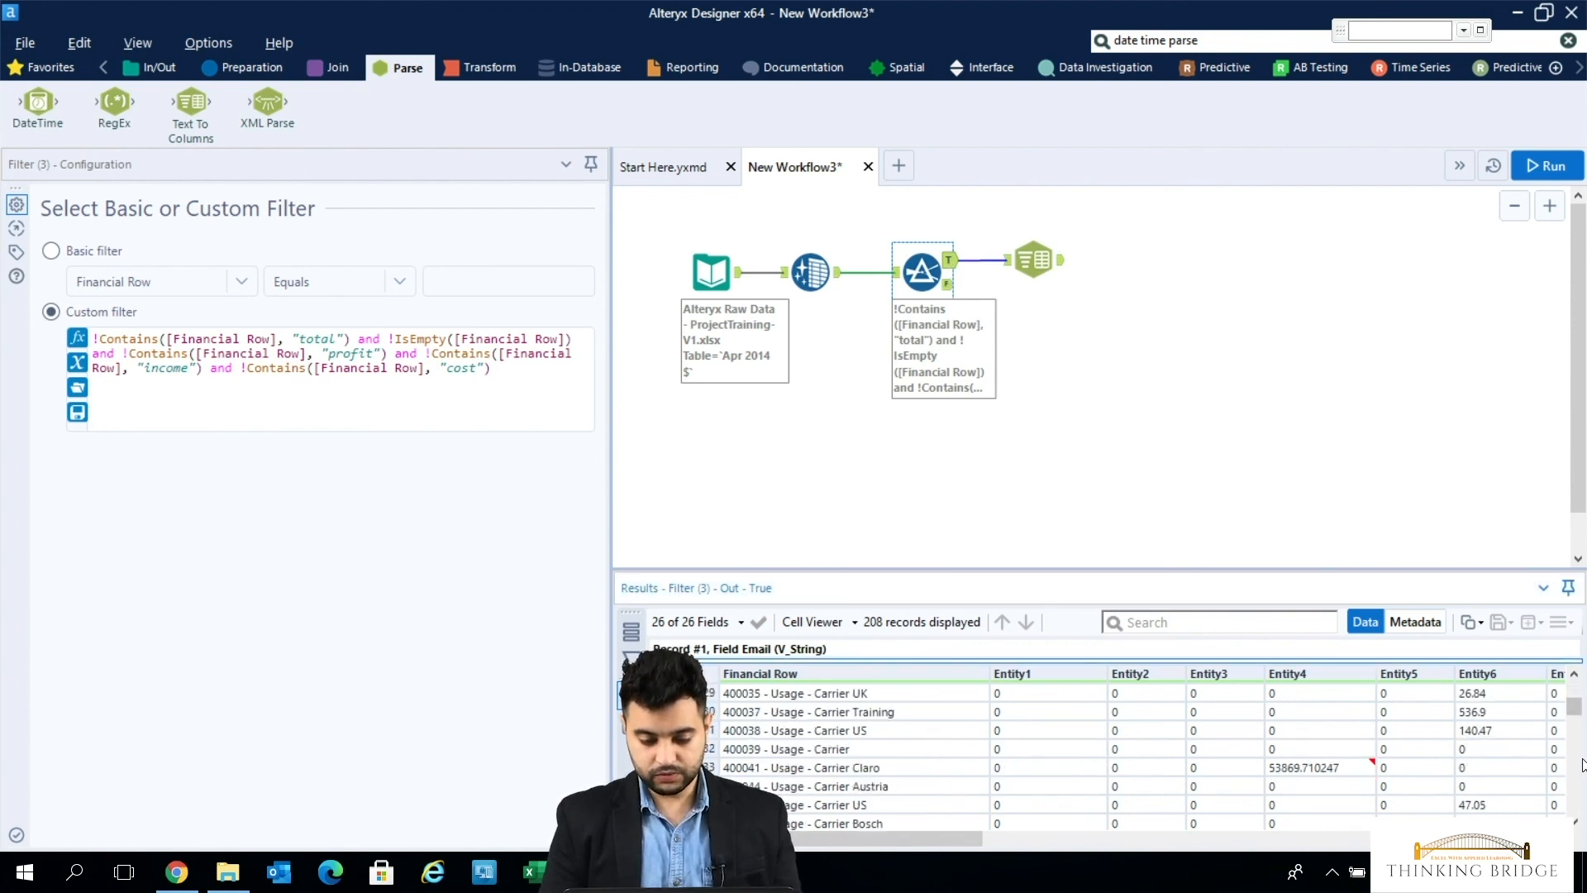
{"action": "scroll", "coordinate": [1583, 765], "scroll_direction": "down", "scroll_amount": 12}
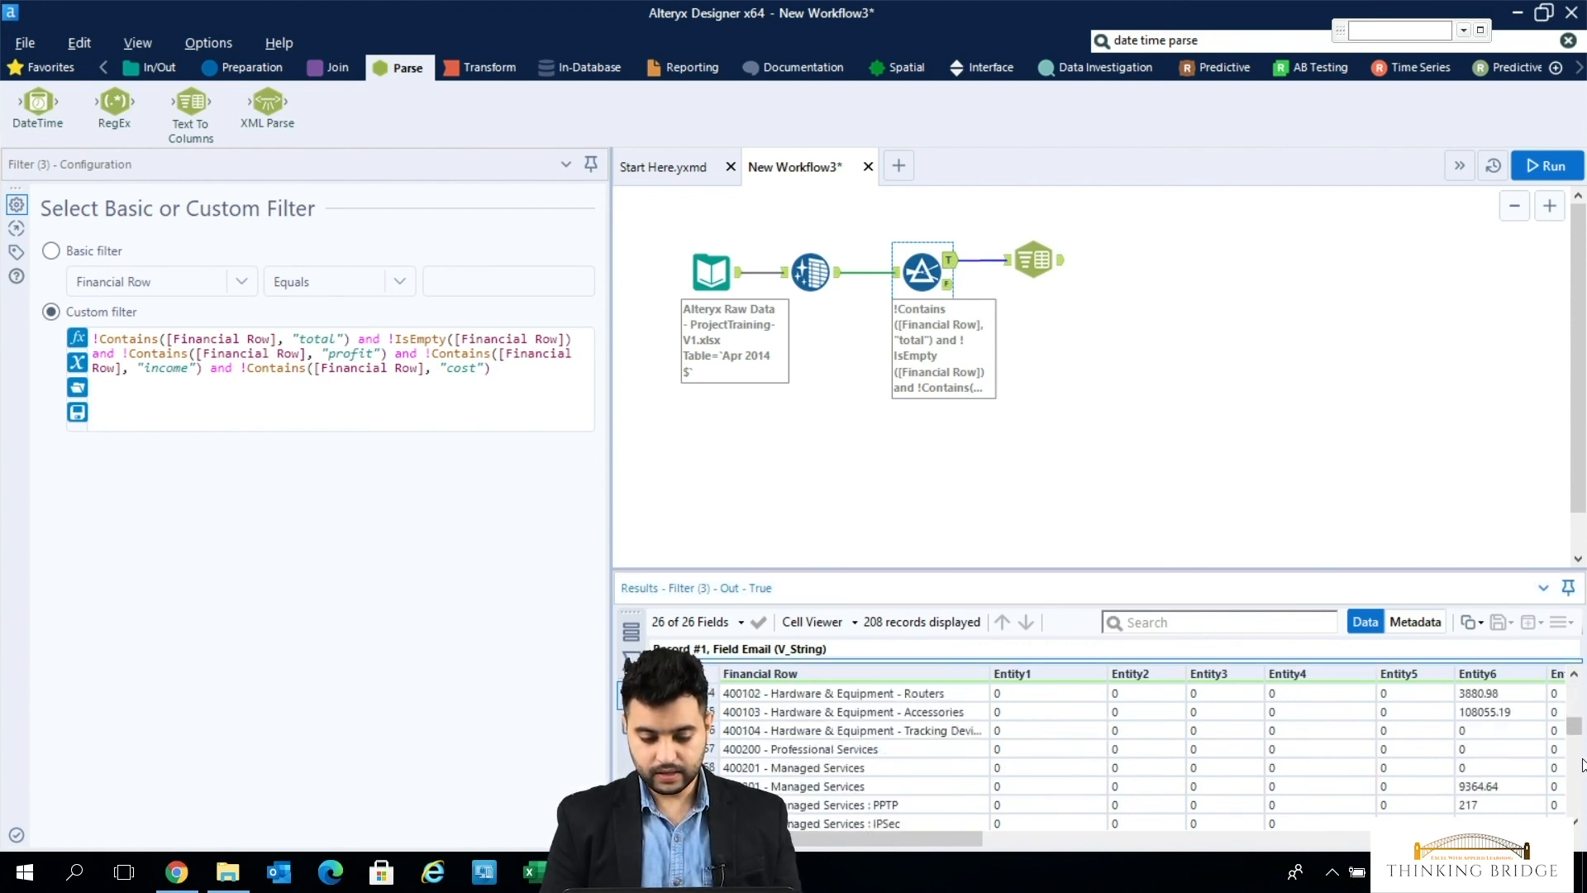
{"action": "scroll", "coordinate": [1582, 765], "scroll_direction": "down", "scroll_amount": 12}
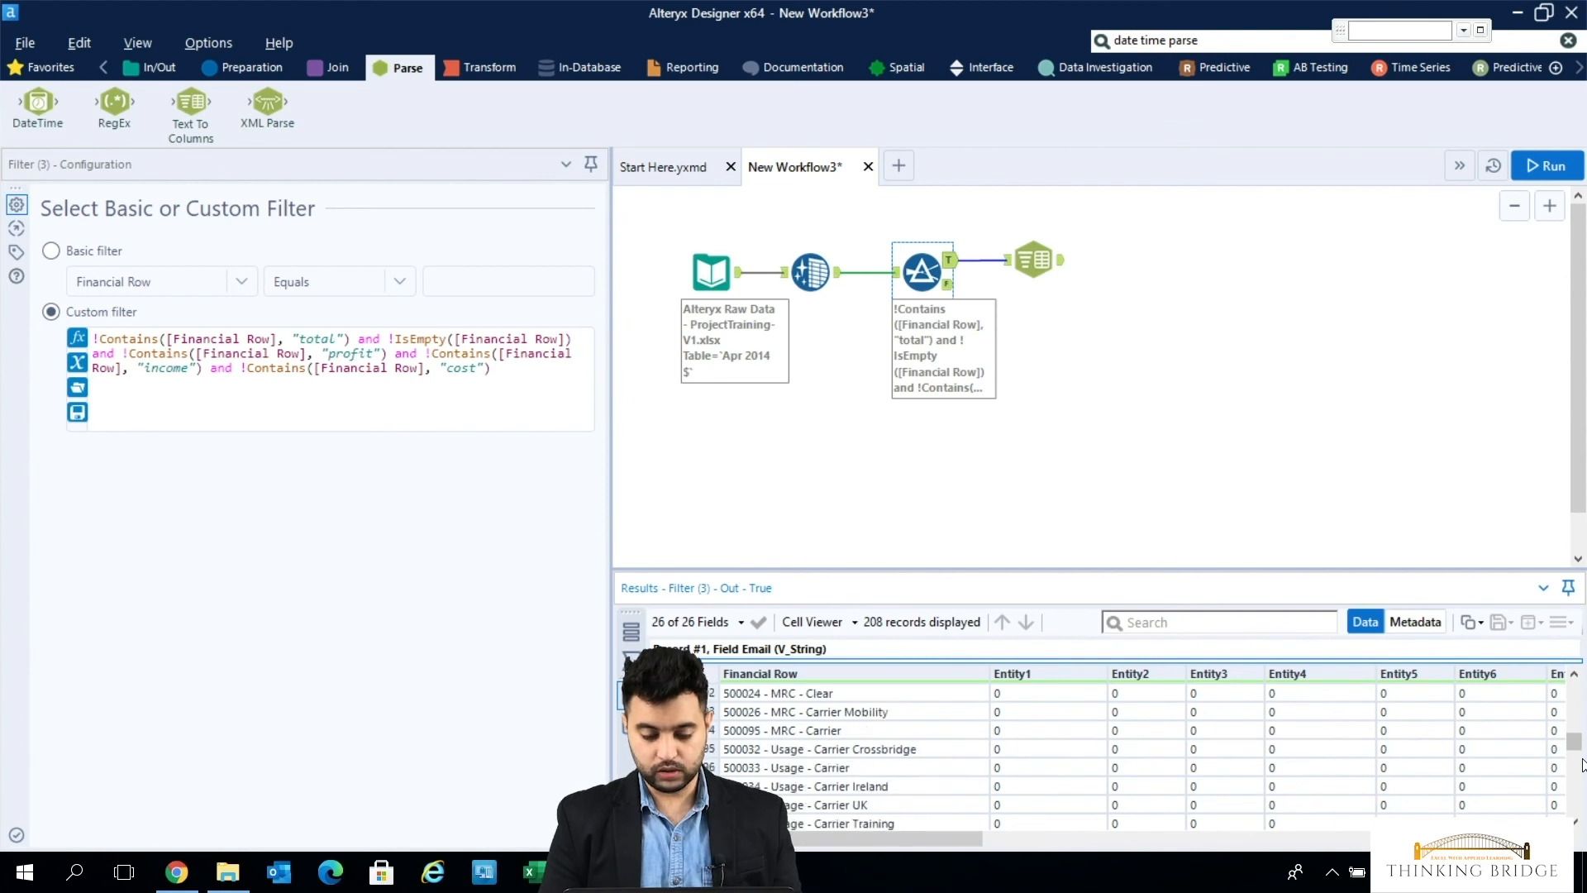
{"action": "scroll", "coordinate": [1583, 765], "scroll_direction": "down", "scroll_amount": 5}
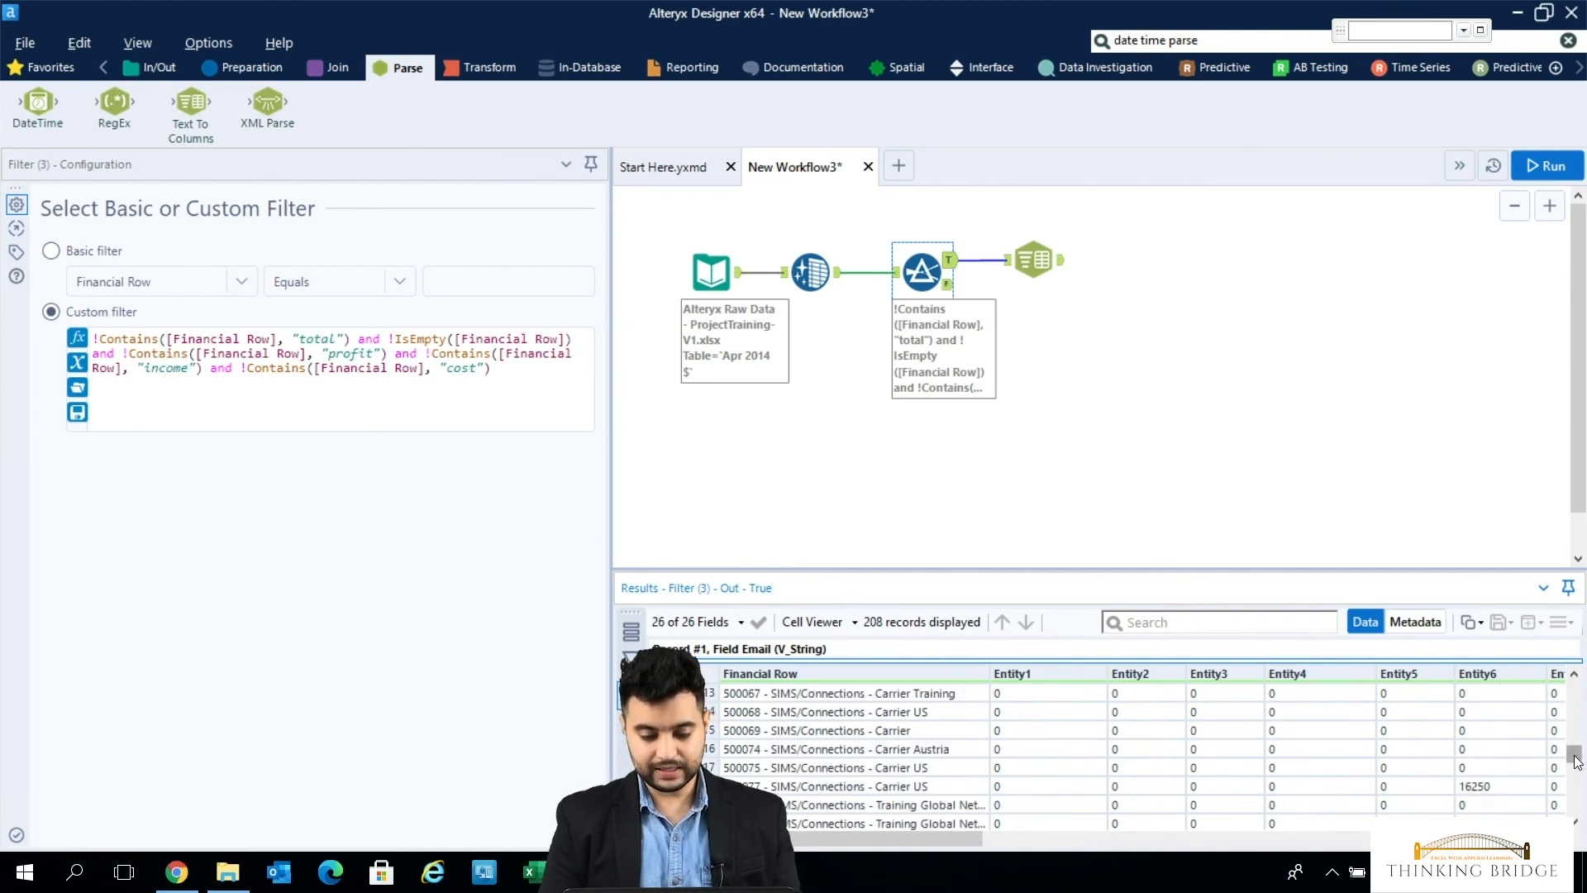
{"action": "left_click_drag", "start_coordinate": [1575, 759], "coordinate": [1580, 814]}
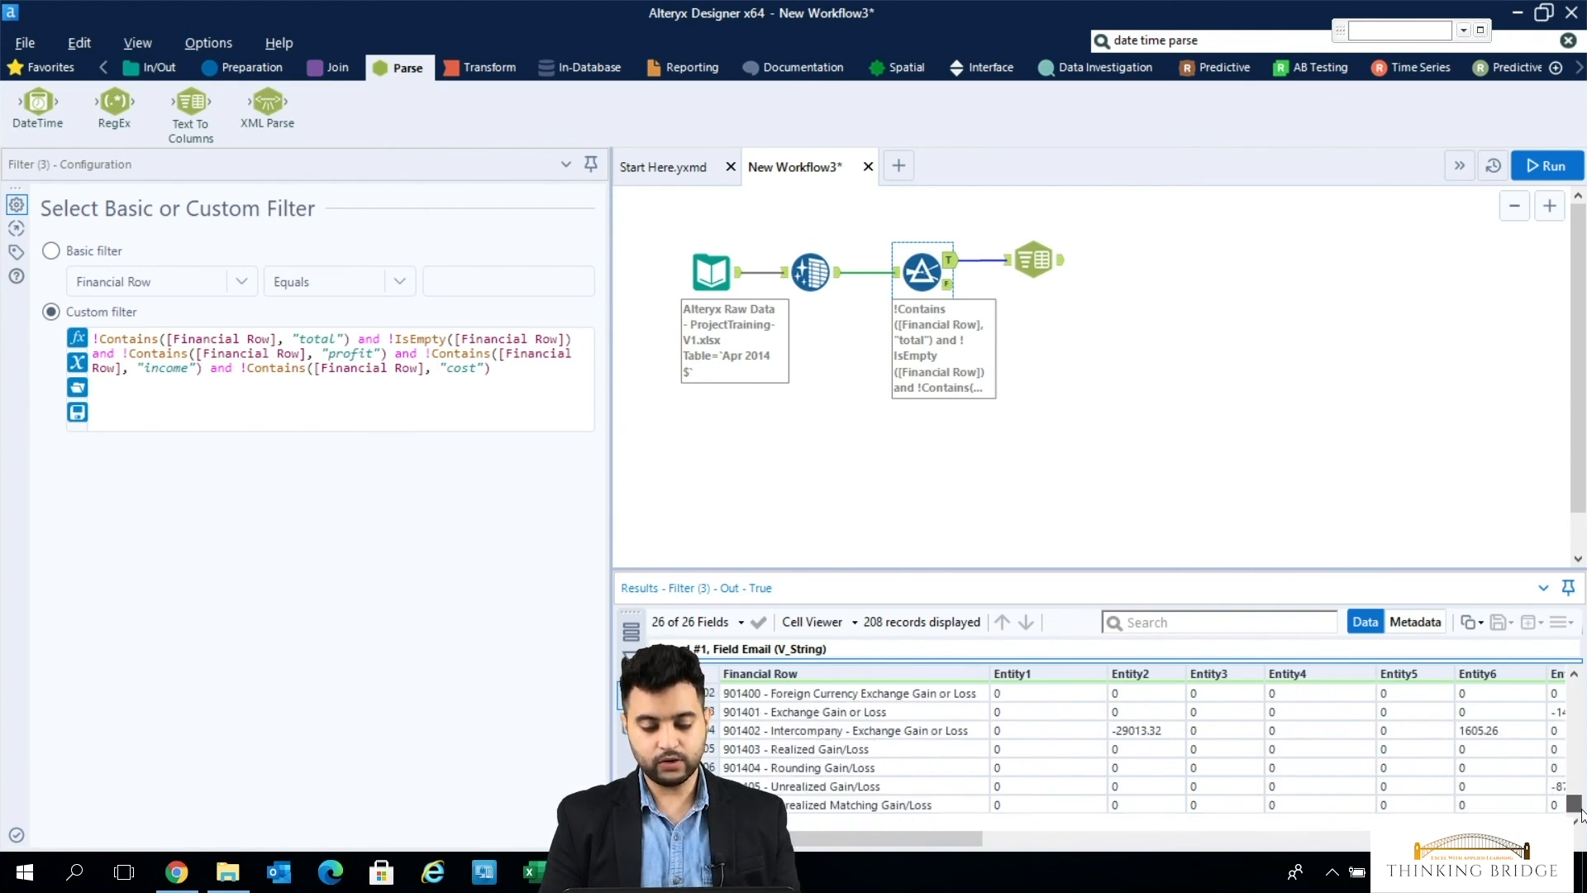
{"action": "left_click_drag", "start_coordinate": [1580, 813], "coordinate": [1577, 688]}
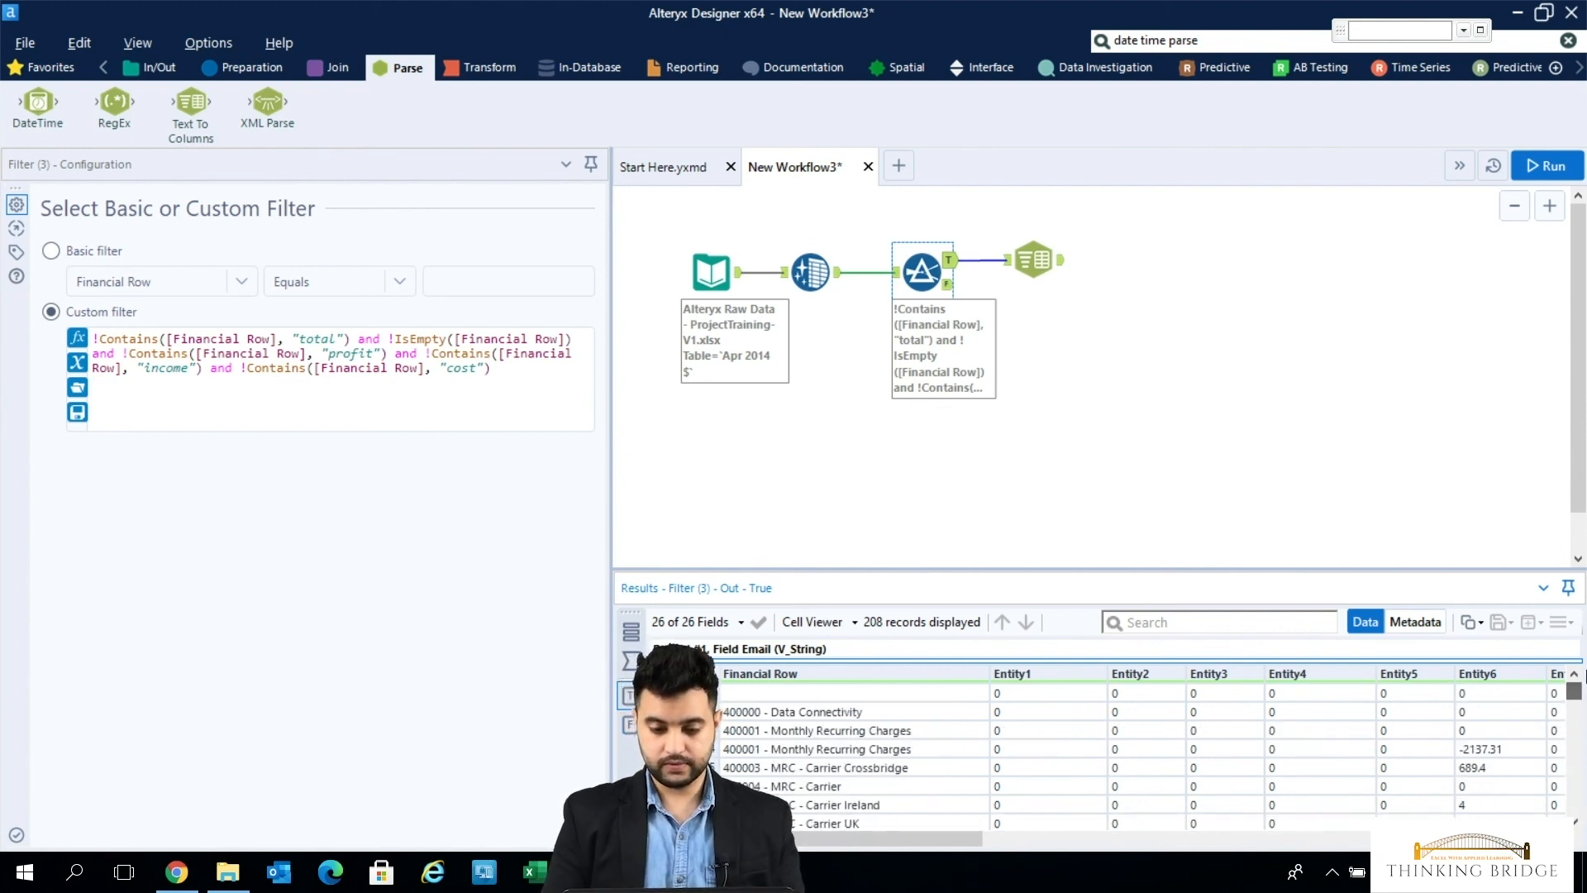
- Show the Text To Columns output and inspect its Code and Name1 and Code and Name2 columns
{"action": "left_click", "coordinate": [1042, 264]}
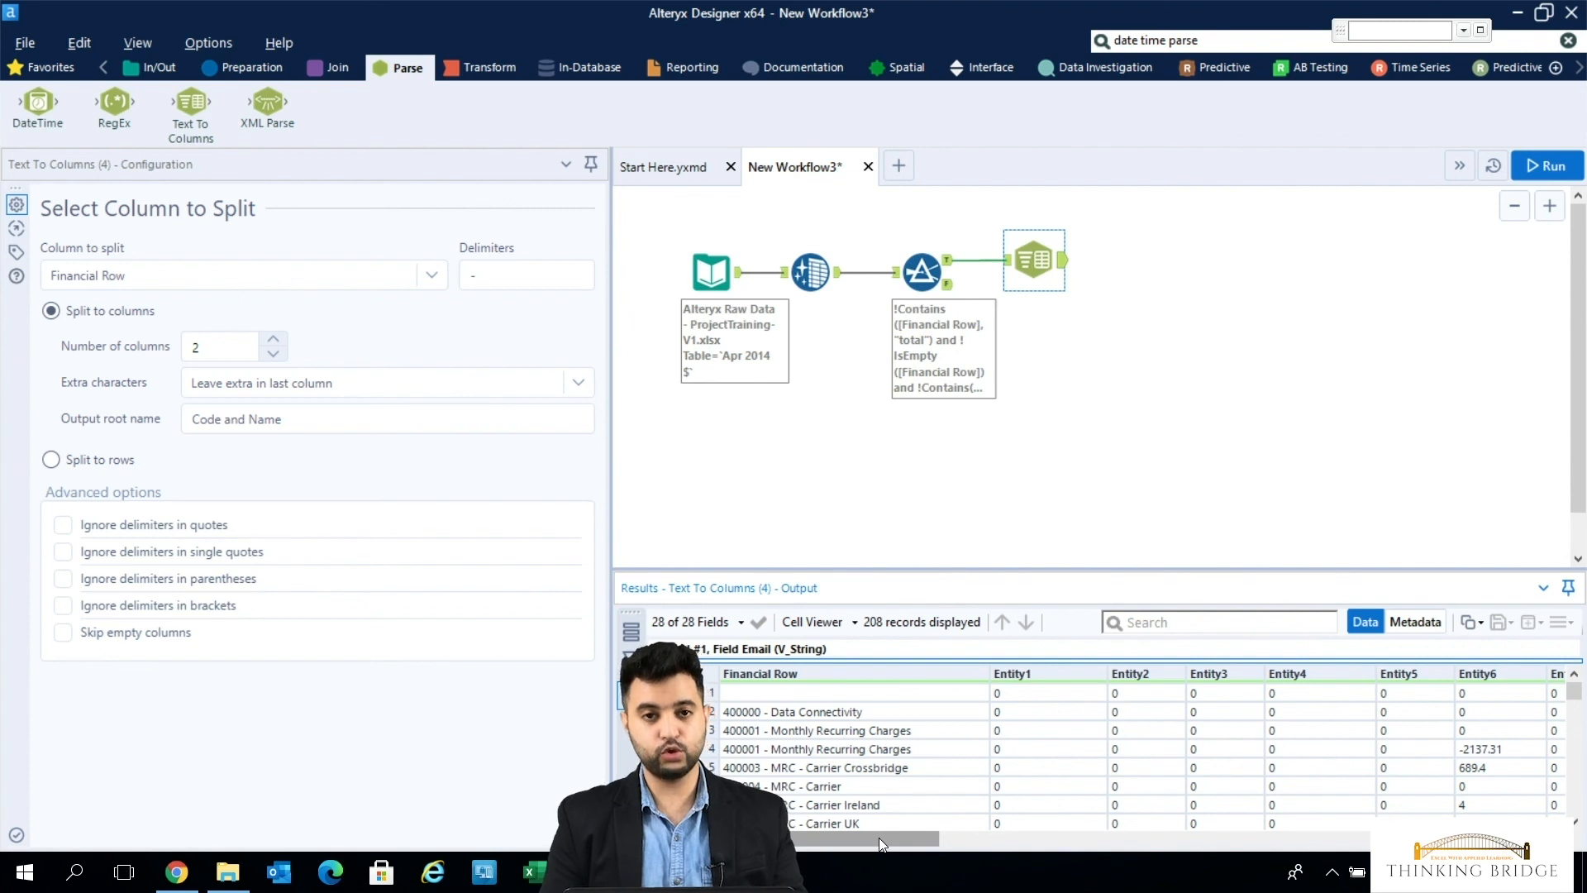
{"action": "left_click_drag", "start_coordinate": [880, 837], "coordinate": [1504, 837]}
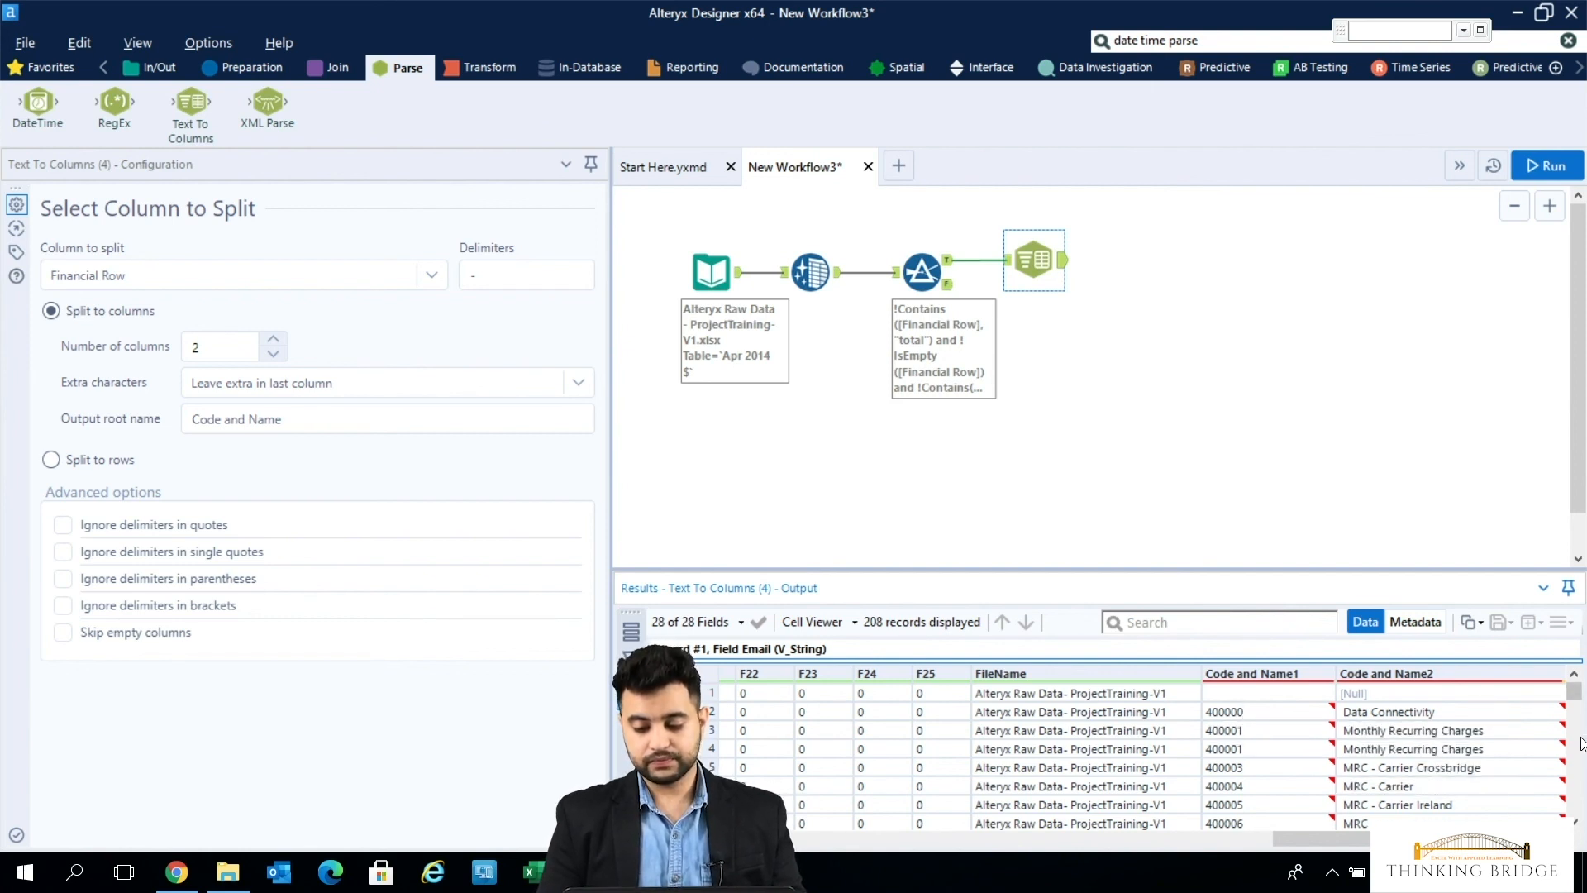
{"action": "scroll", "coordinate": [1582, 744], "scroll_direction": "down", "scroll_amount": 5}
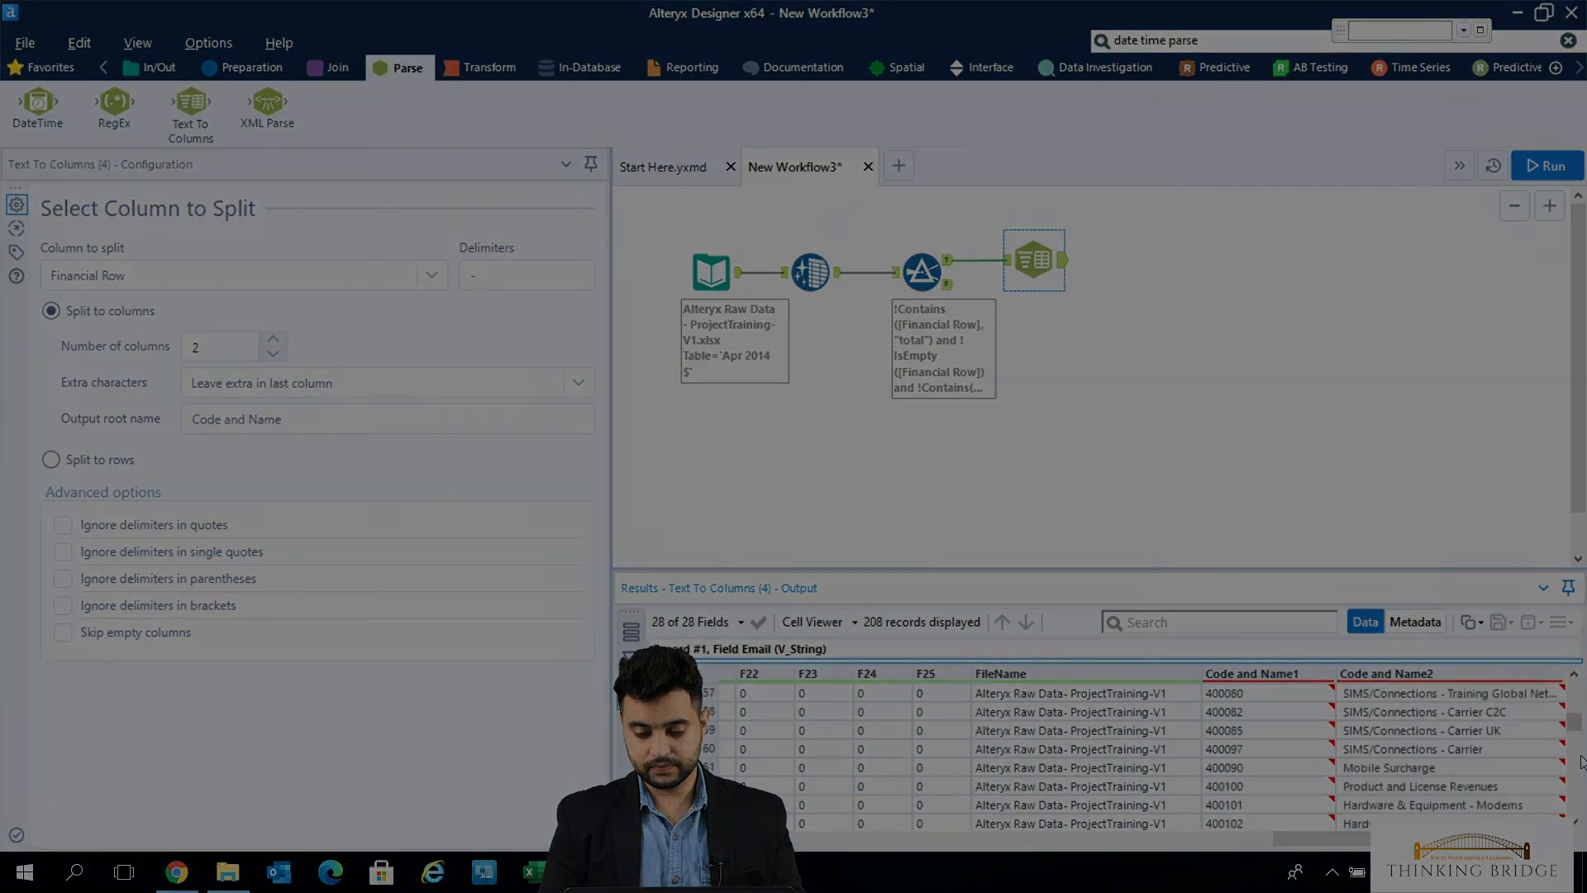